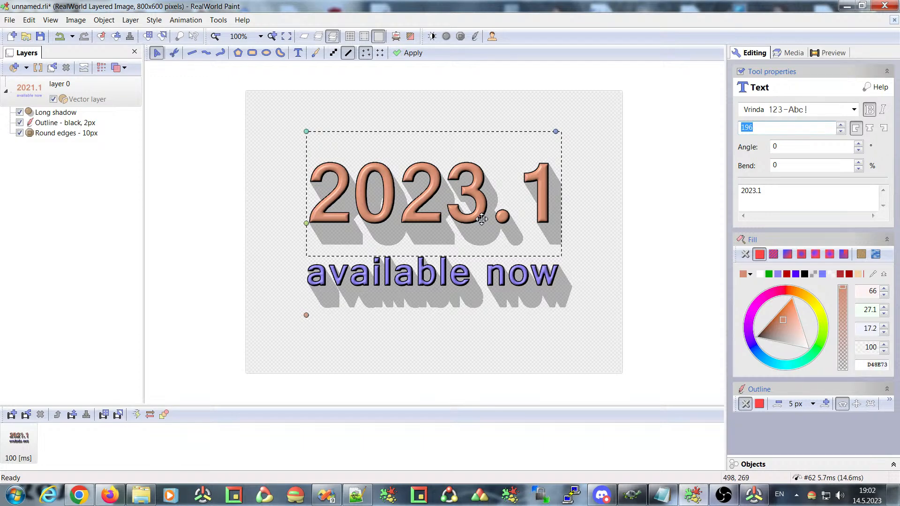
Add a new empty raster layer above the vector text layer.
{"action": "left_click", "coordinate": [26, 68]}
{"action": "left_click", "coordinate": [29, 96]}
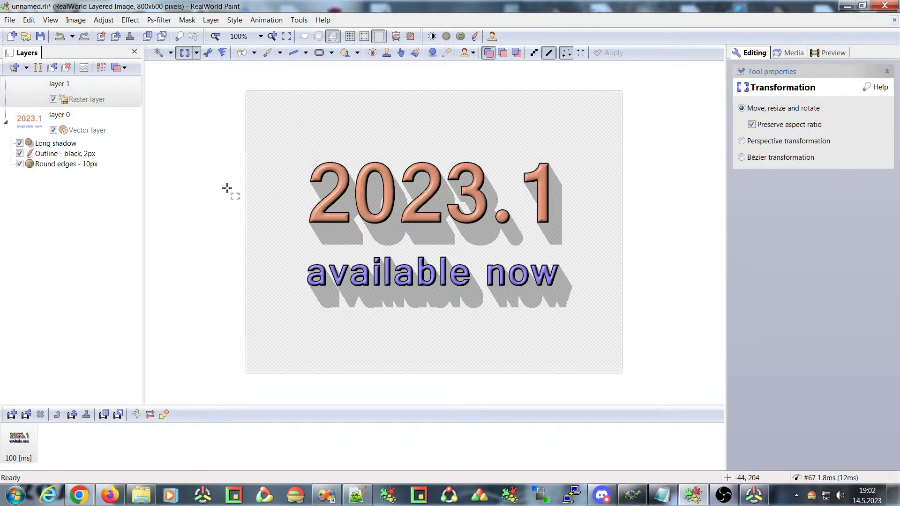
Examine the manager for Photoshop-compatible filters on the raster layer and close it without adding any filter.
{"action": "left_click", "coordinate": [158, 22]}
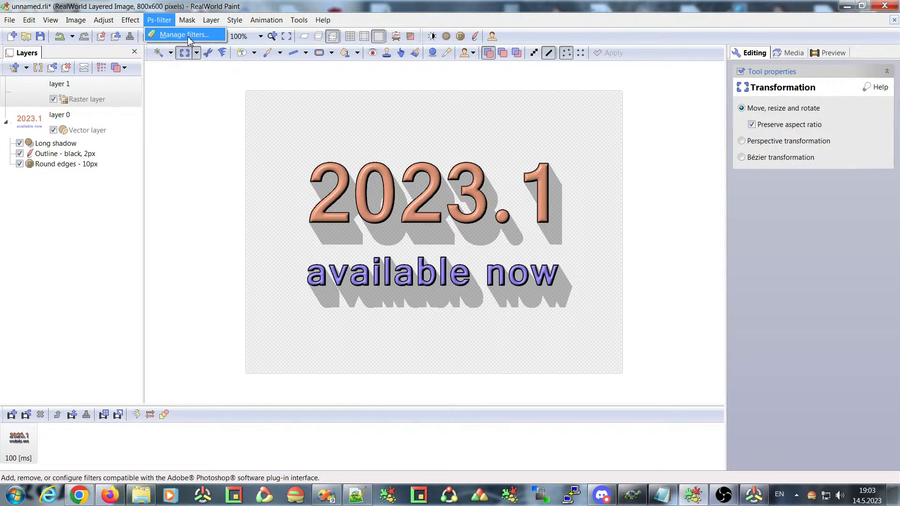
{"action": "left_click", "coordinate": [157, 21]}
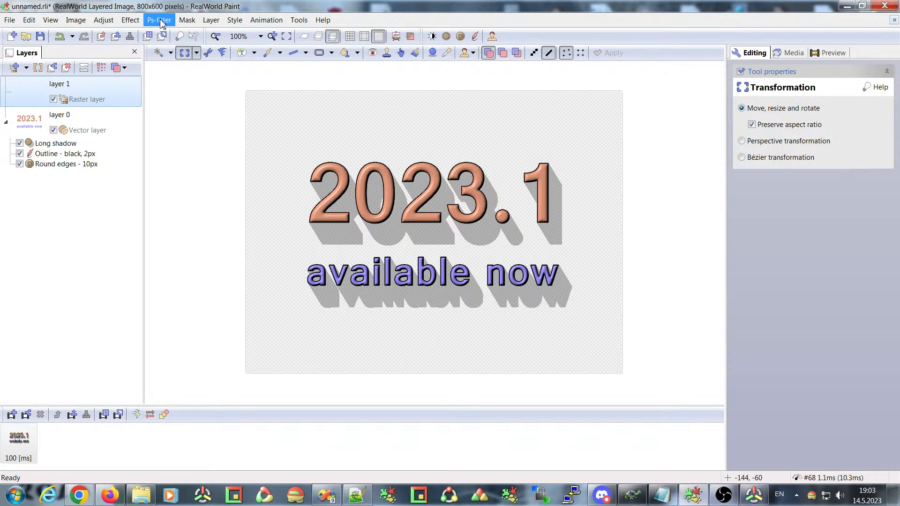
{"action": "left_click", "coordinate": [160, 20]}
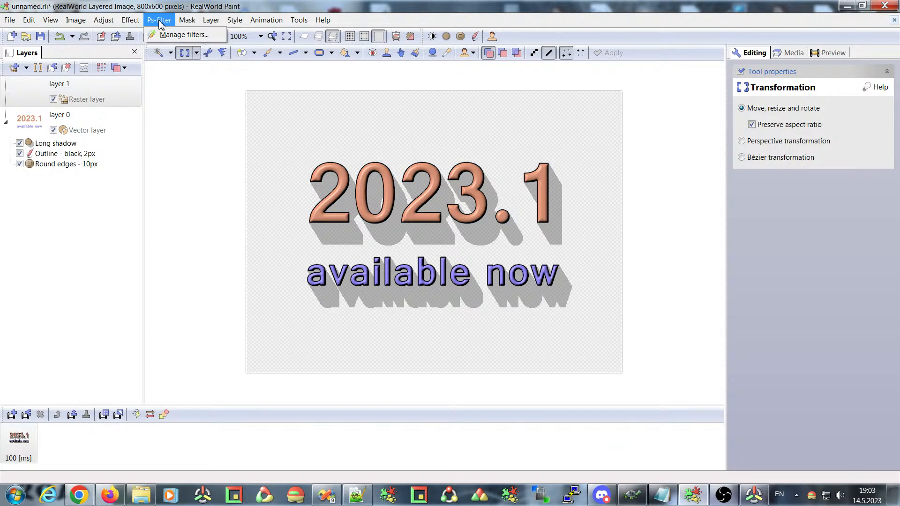
{"action": "left_click", "coordinate": [162, 36]}
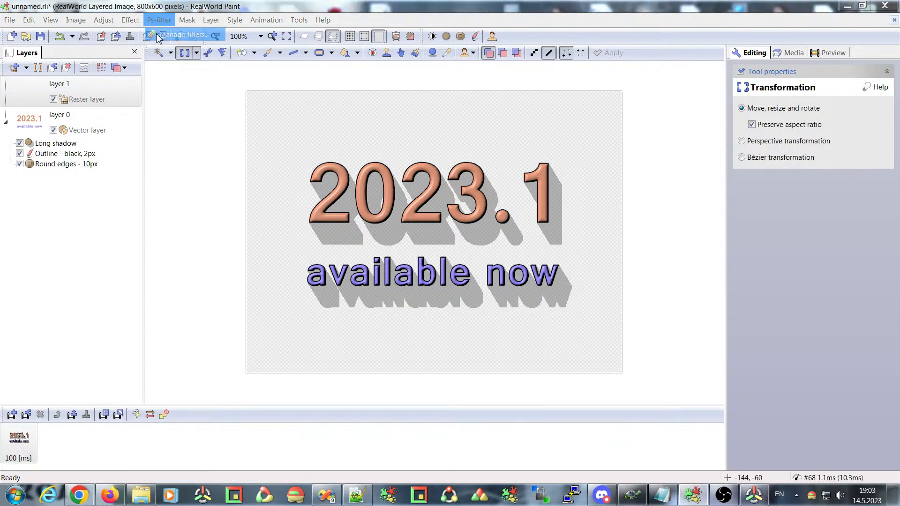
{"action": "left_click_drag", "start_coordinate": [407, 127], "coordinate": [322, 125]}
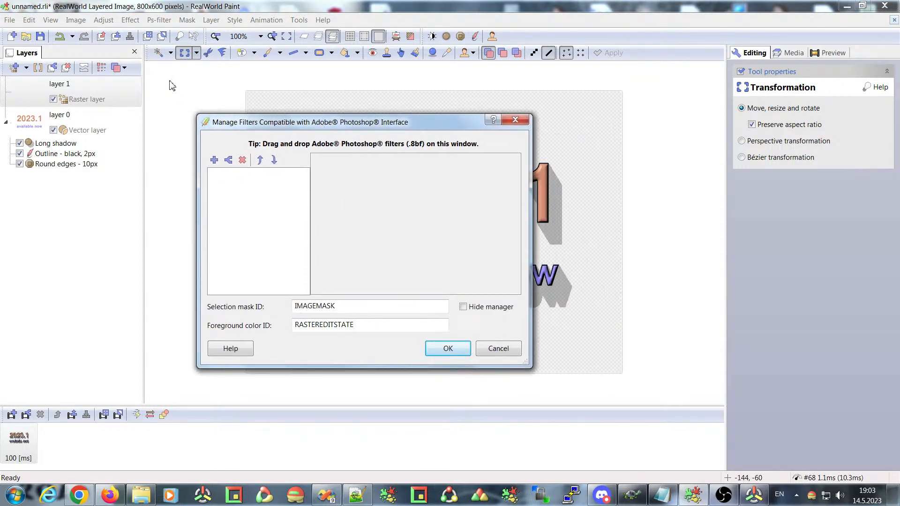
{"action": "left_click", "coordinate": [516, 120]}
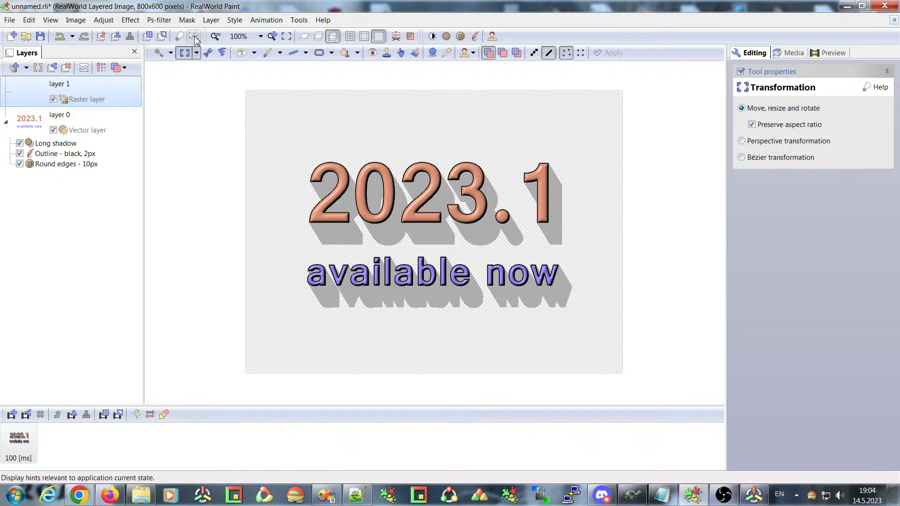
{"action": "left_click", "coordinate": [159, 20]}
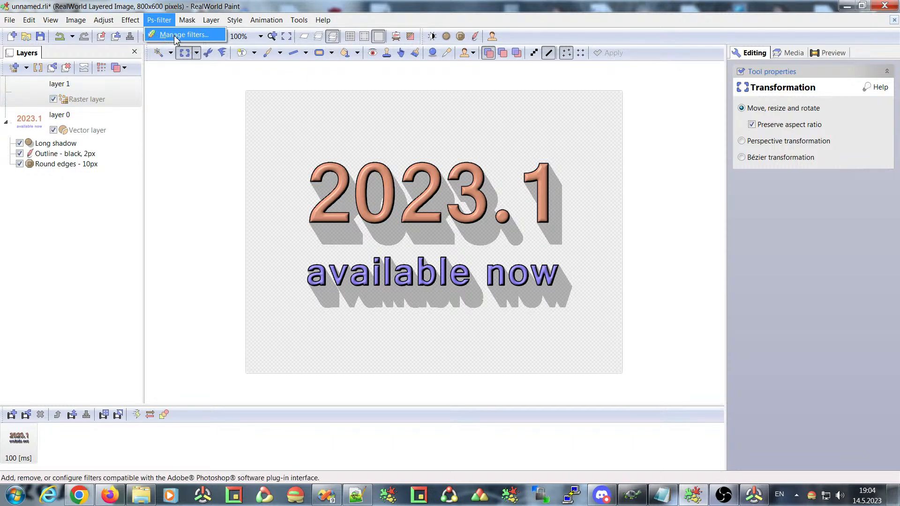
{"action": "left_click", "coordinate": [167, 3]}
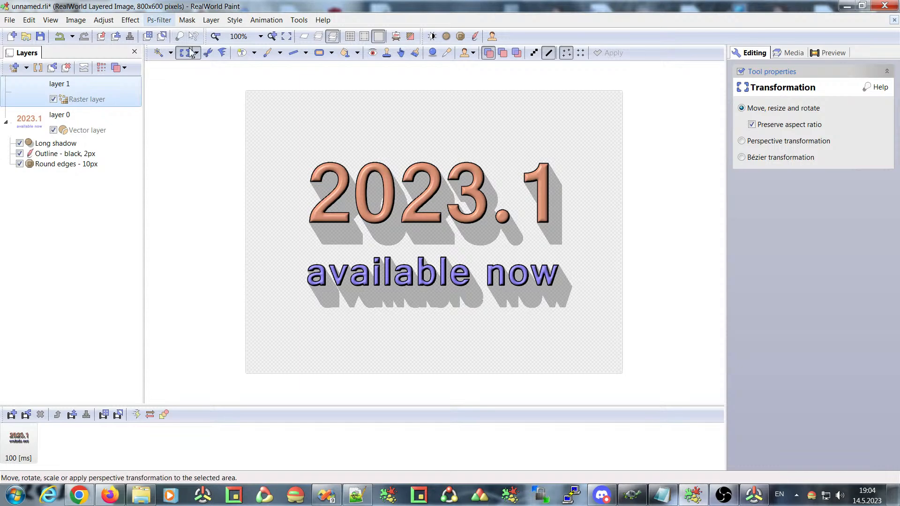
Switch to the vector text layer and review the object commands it offers.
{"action": "left_click", "coordinate": [26, 136]}
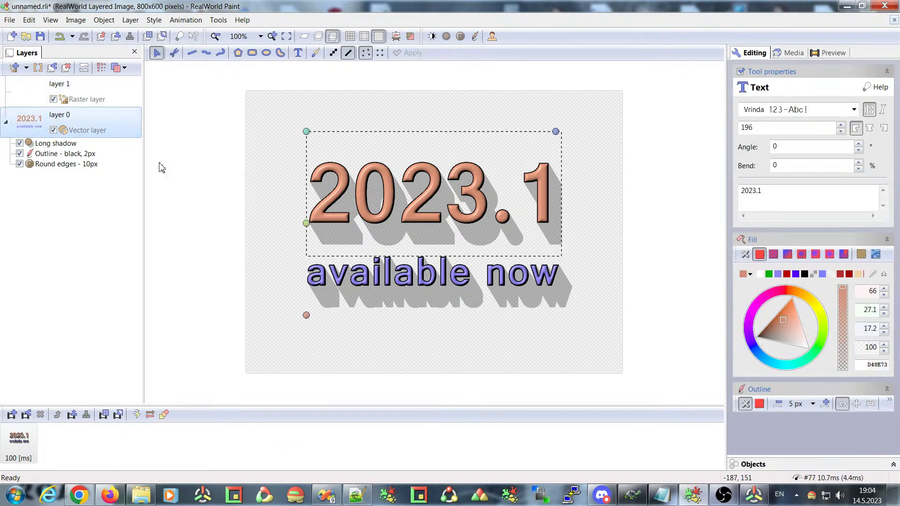
{"action": "left_click", "coordinate": [104, 20]}
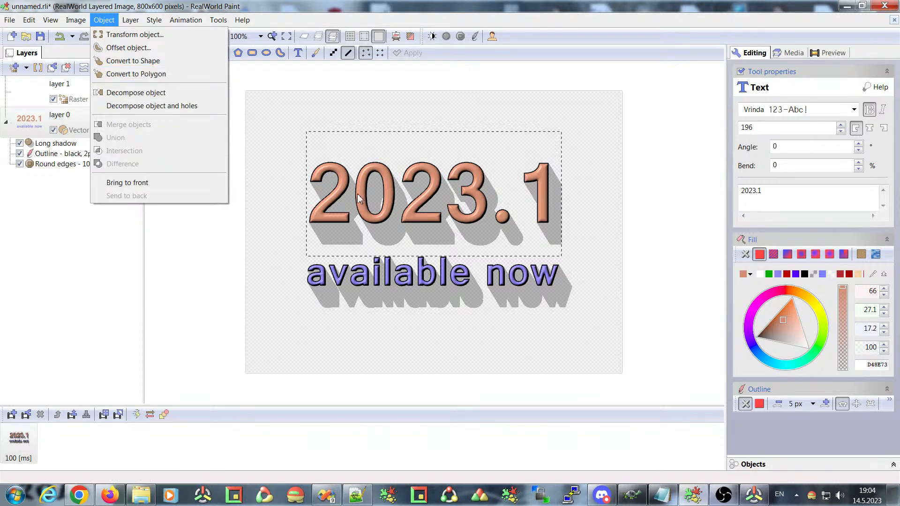
{"action": "left_click", "coordinate": [412, 170]}
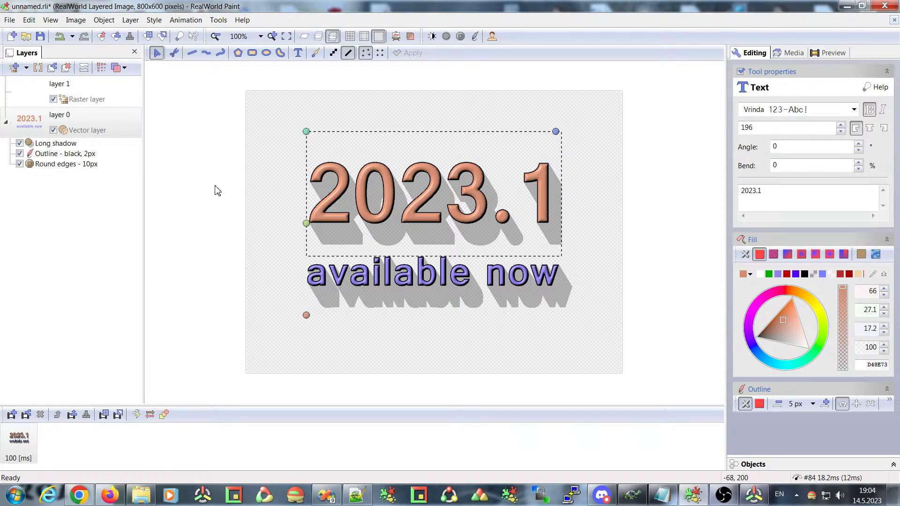
Paint two black wavy freehand strokes and a dot on the raster layer with the Brush, across the lower half of the canvas.
{"action": "left_click", "coordinate": [29, 99]}
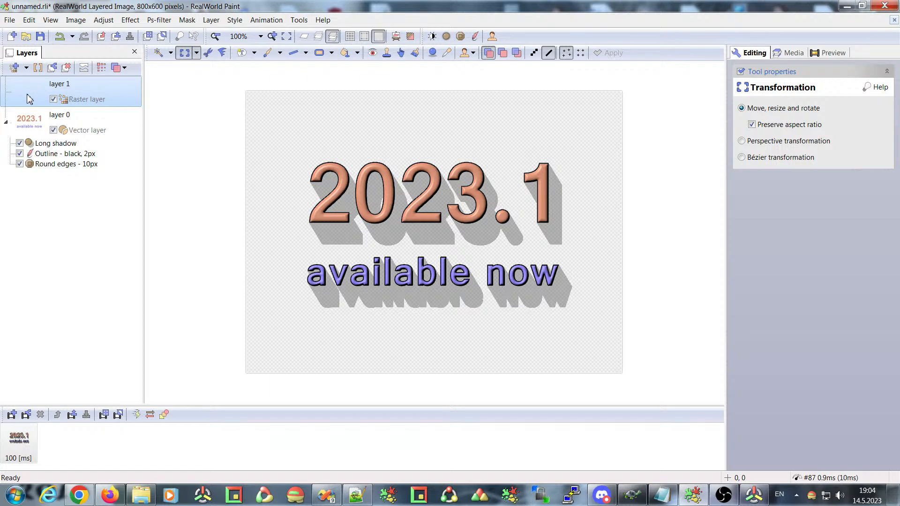
{"action": "left_click", "coordinate": [267, 53]}
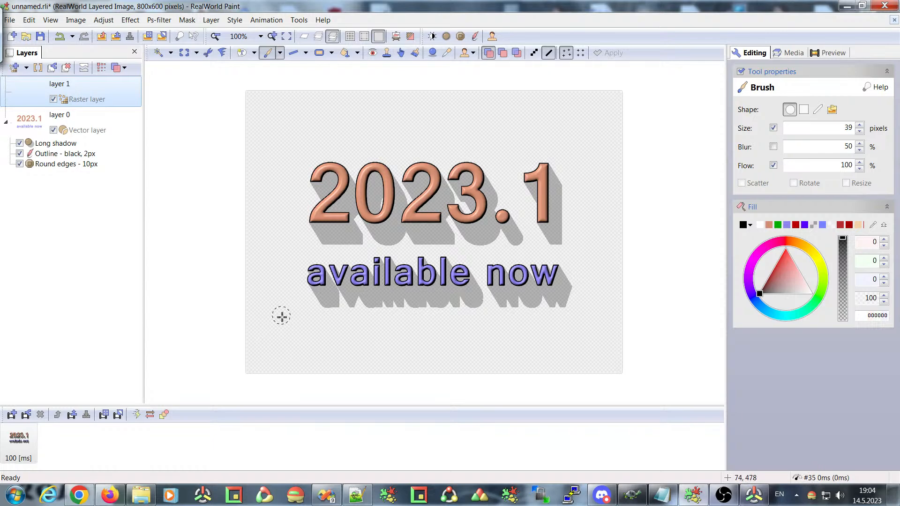
{"action": "mouse_move", "coordinate": [251, 351]}
{"action": "left_mouse_down"}
{"action": "mouse_move", "coordinate": [268, 319]}
{"action": "mouse_move", "coordinate": [301, 334]}
{"action": "mouse_move", "coordinate": [360, 330]}
{"action": "mouse_move", "coordinate": [432, 362]}
{"action": "mouse_move", "coordinate": [478, 338]}
{"action": "mouse_move", "coordinate": [498, 345]}
{"action": "mouse_move", "coordinate": [535, 317]}
{"action": "left_mouse_up"}
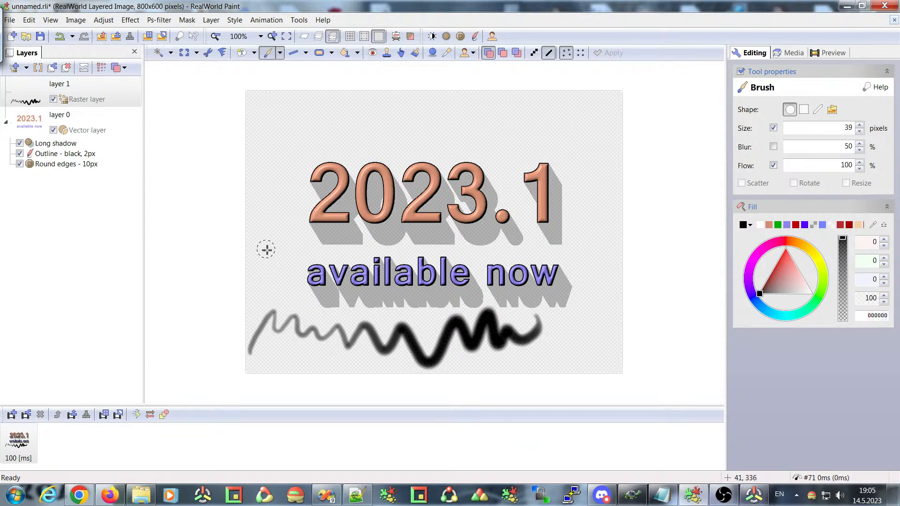
{"action": "left_click", "coordinate": [258, 260]}
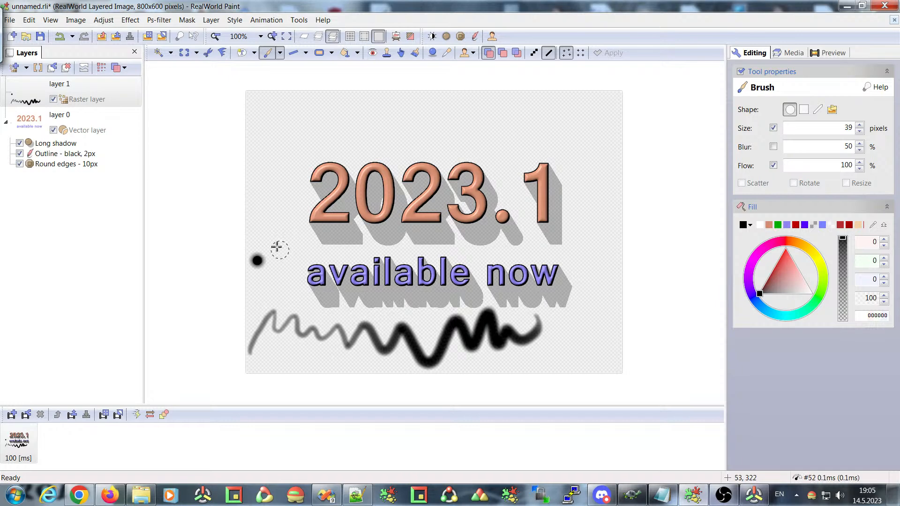
{"action": "mouse_move", "coordinate": [270, 240]}
{"action": "left_mouse_down"}
{"action": "mouse_move", "coordinate": [311, 267]}
{"action": "mouse_move", "coordinate": [328, 259]}
{"action": "mouse_move", "coordinate": [349, 303]}
{"action": "mouse_move", "coordinate": [372, 278]}
{"action": "mouse_move", "coordinate": [398, 310]}
{"action": "mouse_move", "coordinate": [406, 297]}
{"action": "mouse_move", "coordinate": [423, 312]}
{"action": "mouse_move", "coordinate": [441, 308]}
{"action": "left_mouse_up"}
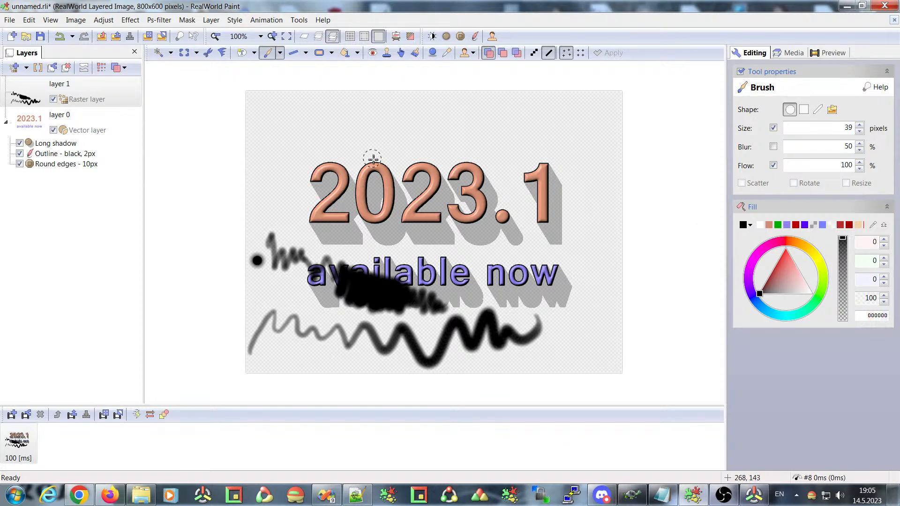
Switch to Chrome to check the live stream's status in YouTube Studio, and return to RealWorld Paint.
{"action": "left_click", "coordinate": [28, 100]}
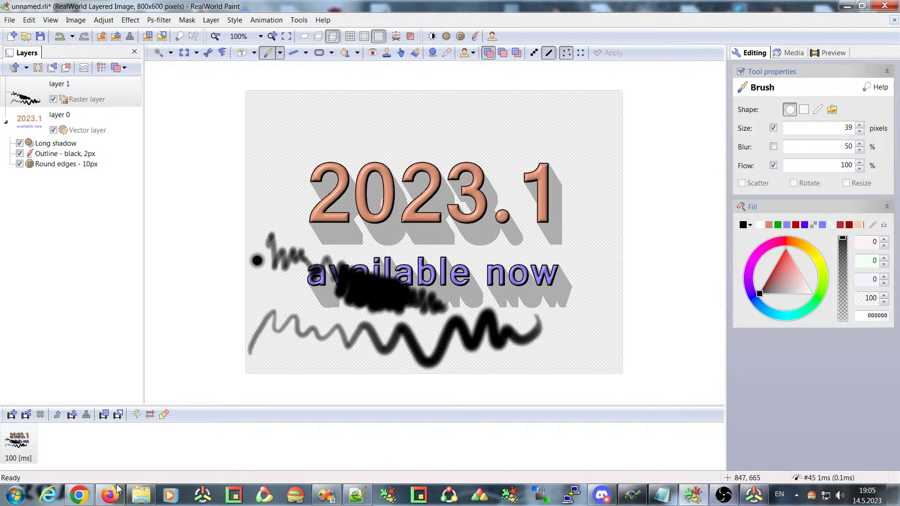
{"action": "left_click", "coordinate": [86, 493]}
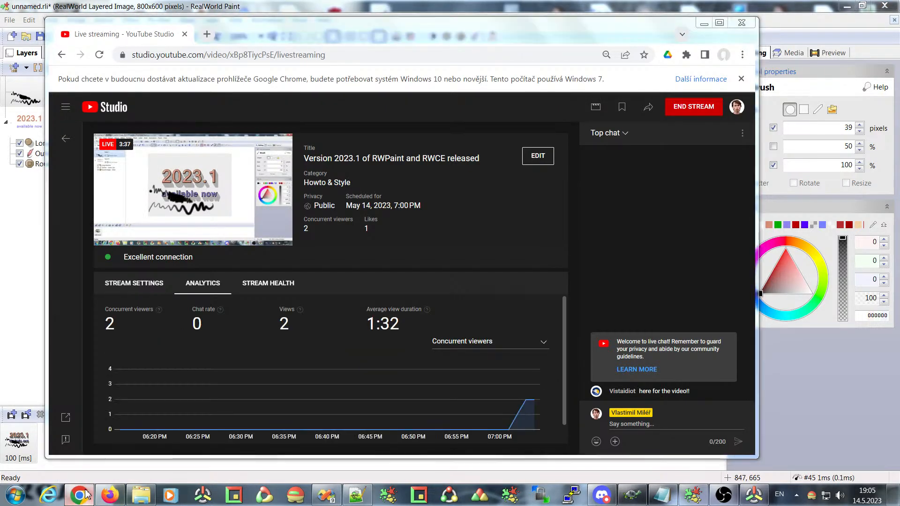
{"action": "left_click", "coordinate": [86, 494]}
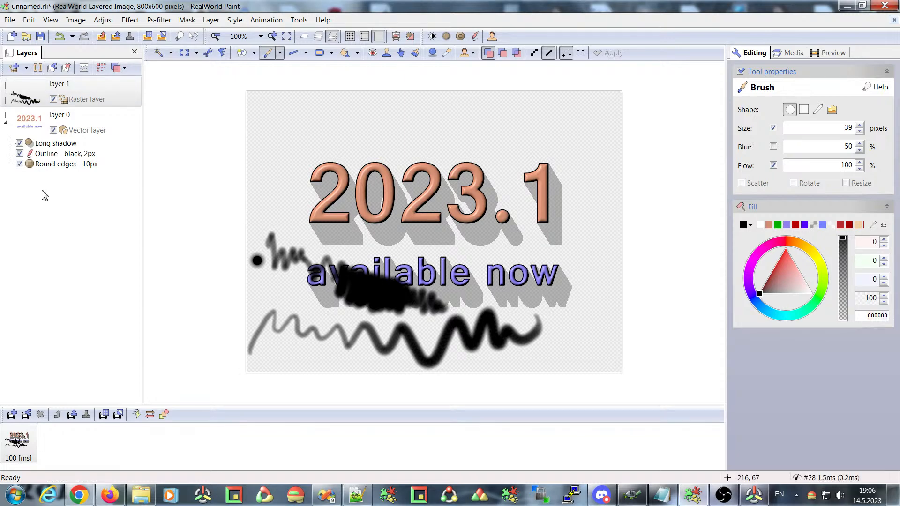
Compare the two layers and examine the Long shadow, Outline and Round edges effects on the vector layer.
{"action": "left_click", "coordinate": [28, 117]}
{"action": "left_click", "coordinate": [28, 87]}
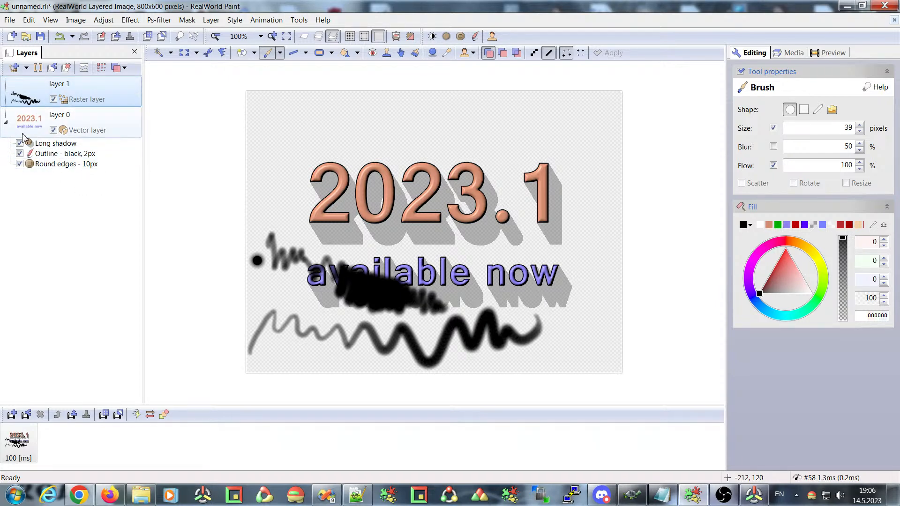
{"action": "left_click", "coordinate": [53, 143]}
{"action": "left_click", "coordinate": [52, 153]}
{"action": "left_click", "coordinate": [51, 164]}
{"action": "left_click", "coordinate": [47, 154]}
{"action": "left_click", "coordinate": [47, 143]}
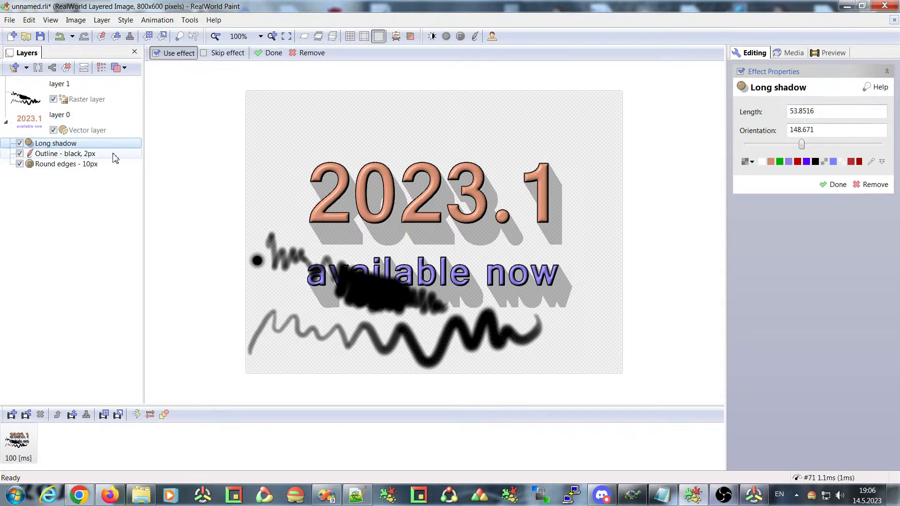
Adjust the text's Long shadow to a length of about 54 and an orientation of about 125, and finish editing the effect.
{"action": "left_click", "coordinate": [832, 128]}
{"action": "mouse_move", "coordinate": [449, 255]}
{"action": "left_mouse_down"}
{"action": "mouse_move", "coordinate": [417, 206]}
{"action": "mouse_move", "coordinate": [419, 262]}
{"action": "mouse_move", "coordinate": [466, 262]}
{"action": "mouse_move", "coordinate": [456, 254]}
{"action": "left_mouse_up"}
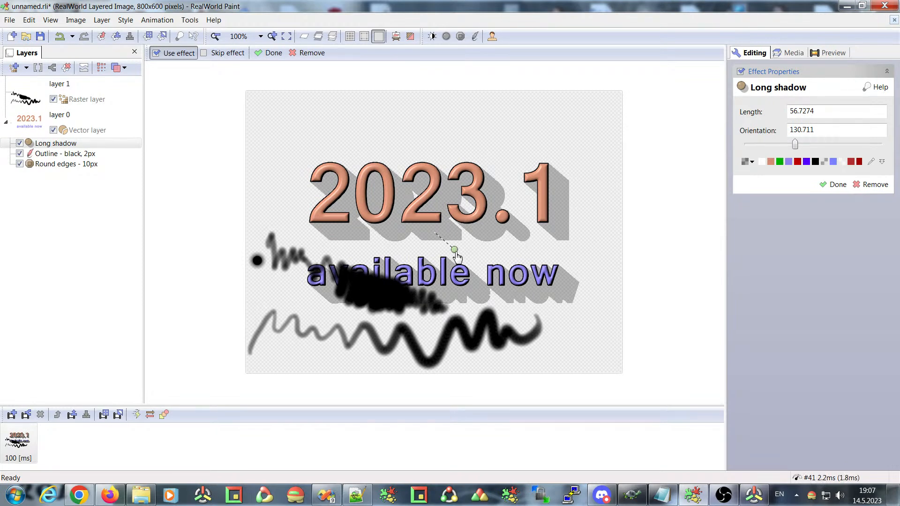
{"action": "left_click_drag", "start_coordinate": [454, 252], "coordinate": [423, 247]}
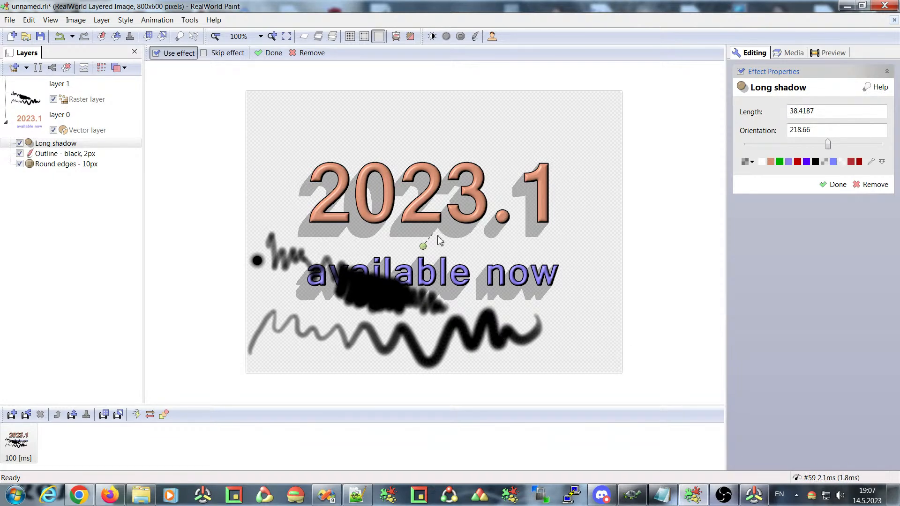
{"action": "left_click_drag", "start_coordinate": [422, 246], "coordinate": [456, 248]}
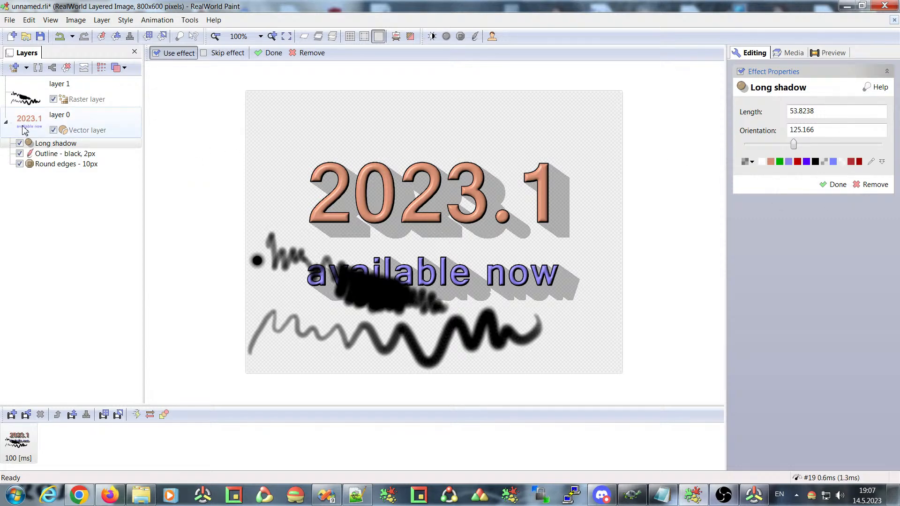
{"action": "left_click", "coordinate": [270, 54]}
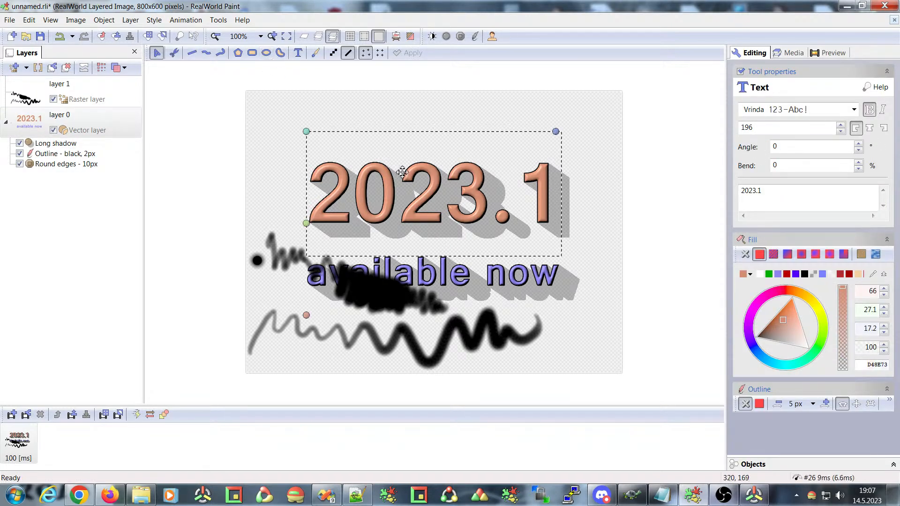
Move the 2023.1 text object up and slightly to the left on the canvas.
{"action": "left_click", "coordinate": [391, 183]}
{"action": "left_click_drag", "start_coordinate": [375, 170], "coordinate": [367, 148]}
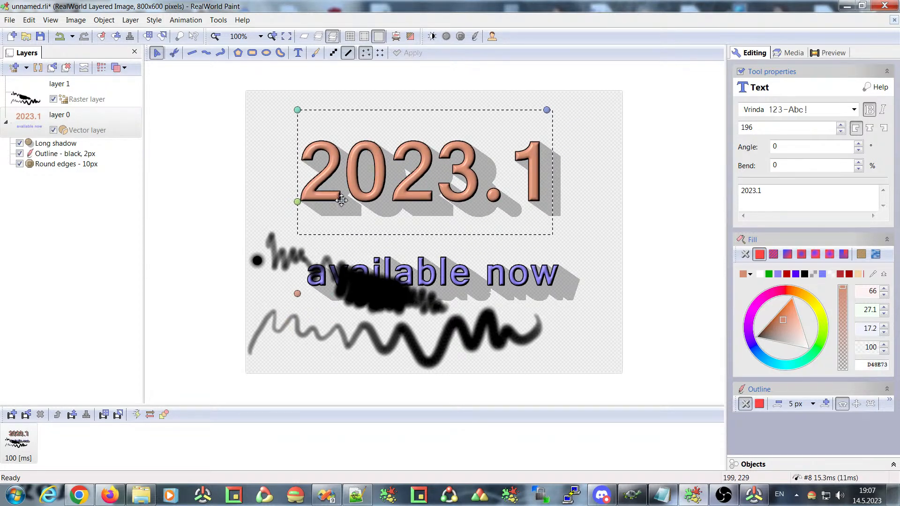
Convert the 2023.1 text object to an editable Shape.
{"action": "left_click", "coordinate": [104, 21]}
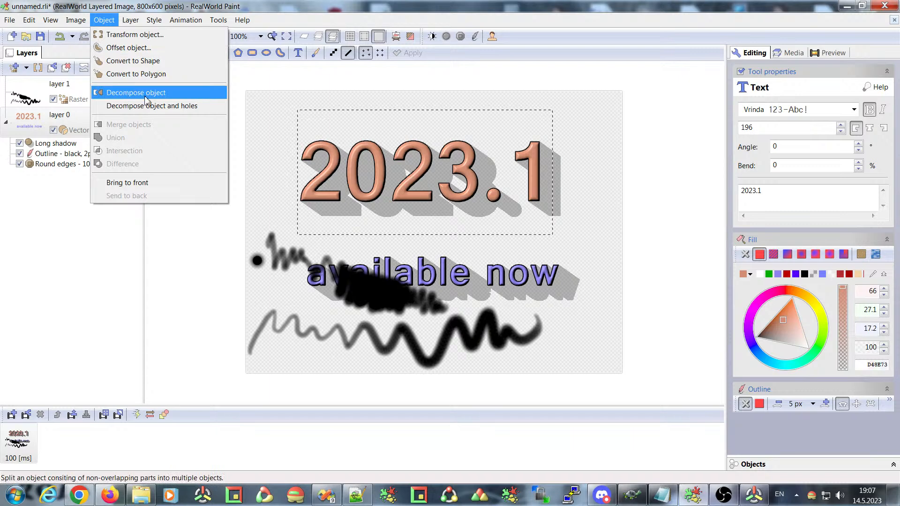
{"action": "left_click", "coordinate": [332, 158]}
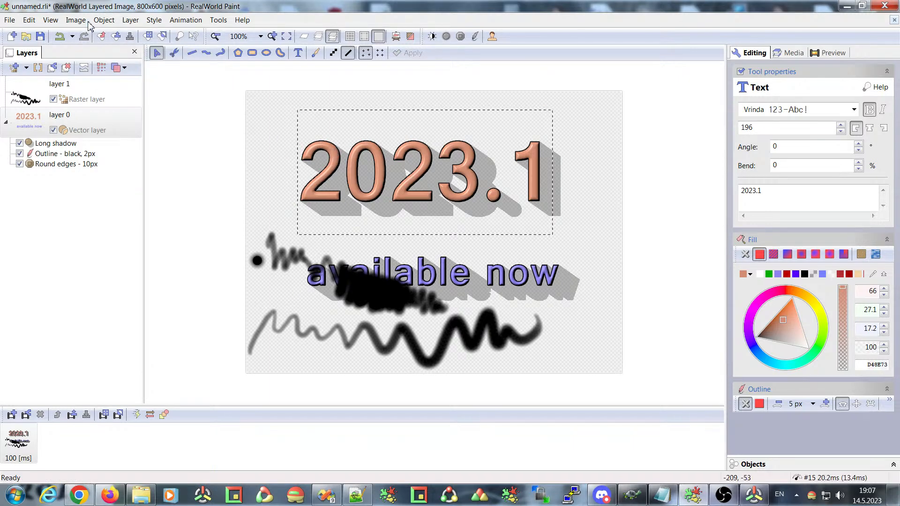
{"action": "left_click", "coordinate": [104, 19]}
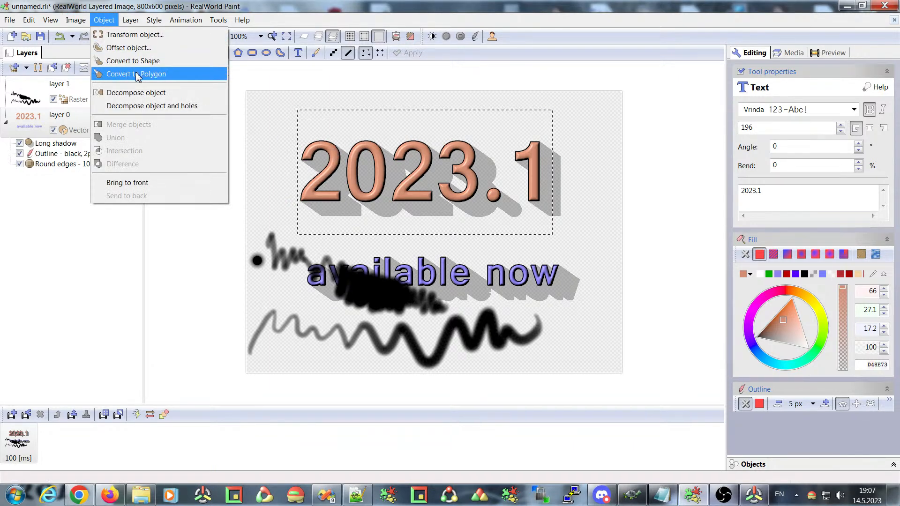
{"action": "left_click", "coordinate": [137, 61]}
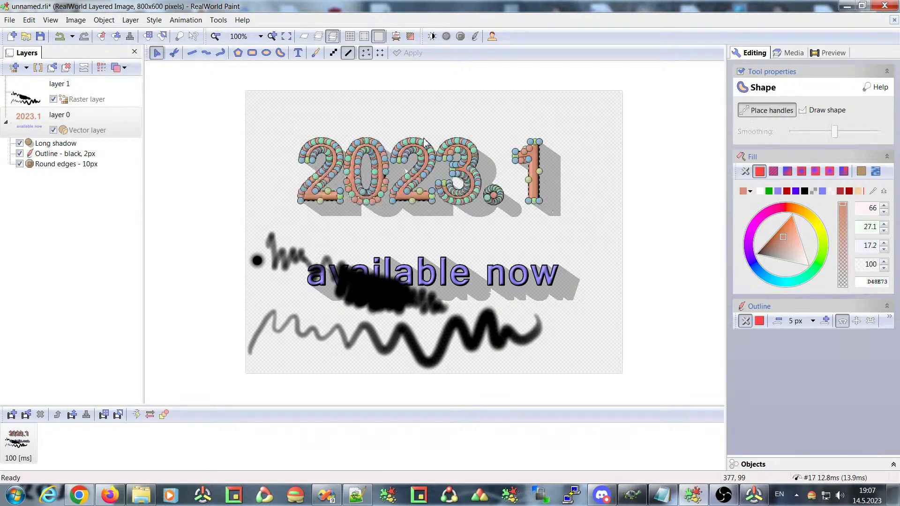
Reshape the inner curve of the first digit 2 by moving its handles outward.
{"action": "scroll", "coordinate": [322, 154], "scroll_direction": "up", "scroll_amount": 3}
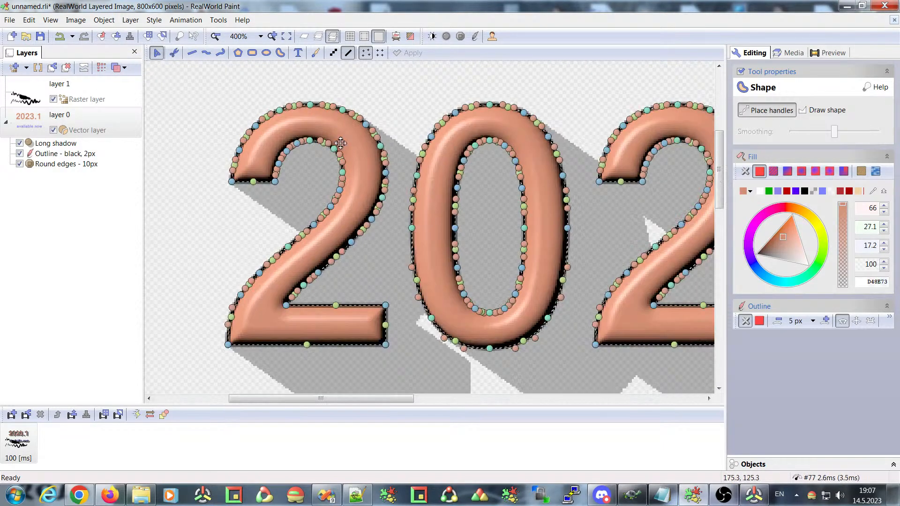
{"action": "mouse_move", "coordinate": [334, 149]}
{"action": "left_mouse_down"}
{"action": "mouse_move", "coordinate": [314, 176]}
{"action": "mouse_move", "coordinate": [345, 139]}
{"action": "left_mouse_up"}
{"action": "scroll", "coordinate": [314, 150], "scroll_direction": "down", "scroll_amount": 1}
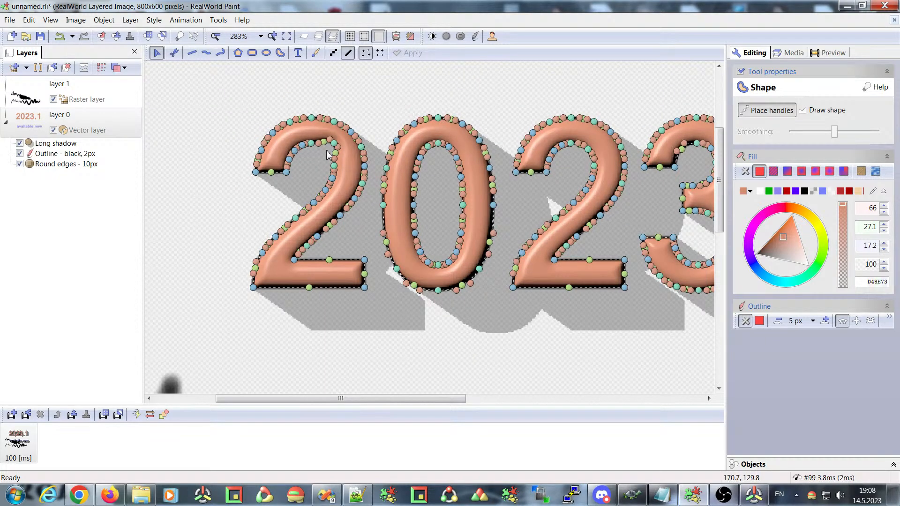
{"action": "left_click_drag", "start_coordinate": [334, 167], "coordinate": [341, 166]}
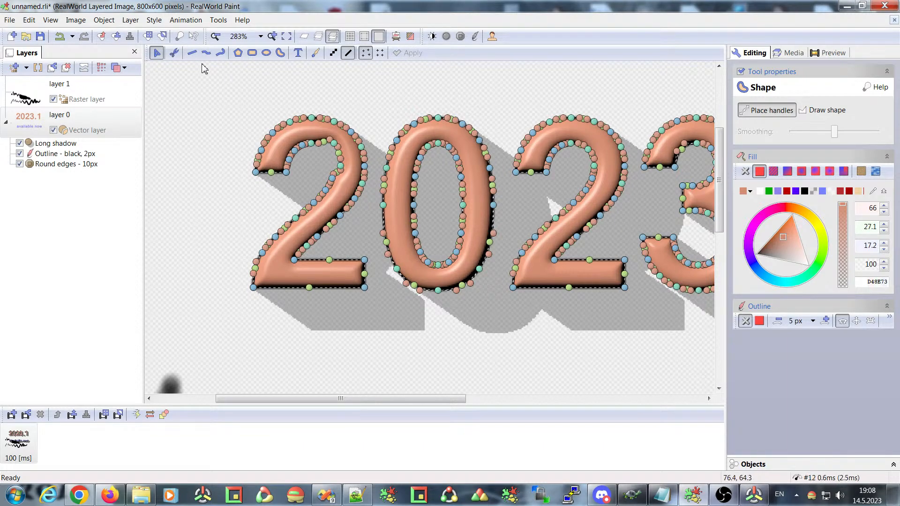
Show the list of vector objects and select the 2023.1 shape in it.
{"action": "left_click", "coordinate": [767, 469]}
{"action": "left_click", "coordinate": [759, 409]}
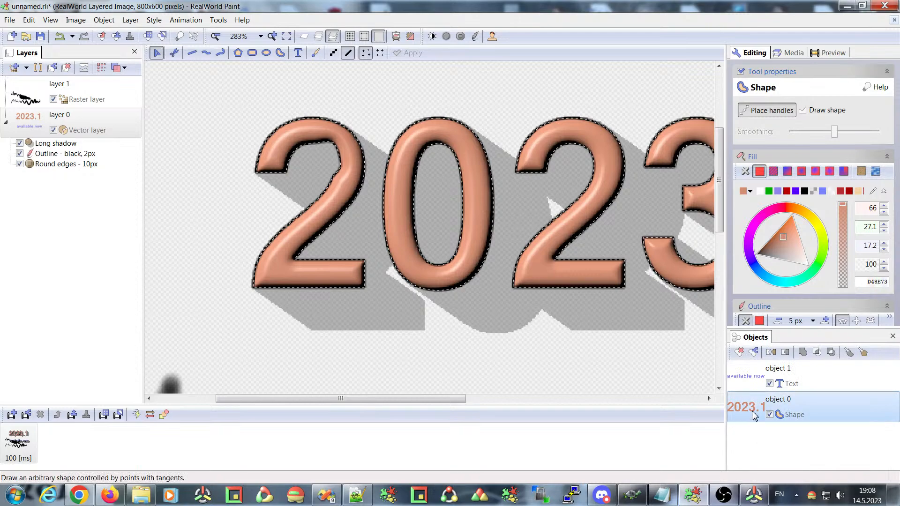
Decompose the 2023.1 shape into separate digit objects and select the first 2 in the list of vector objects.
{"action": "left_click", "coordinate": [104, 20]}
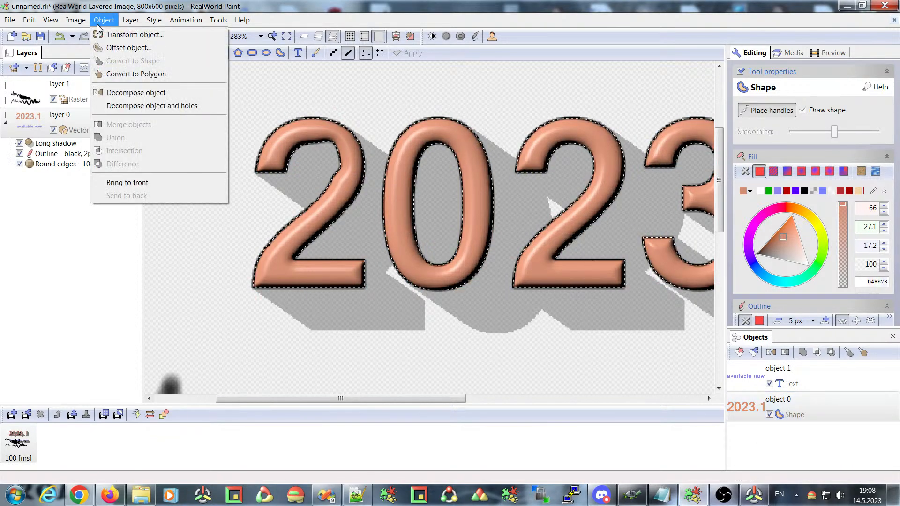
{"action": "left_click", "coordinate": [131, 90]}
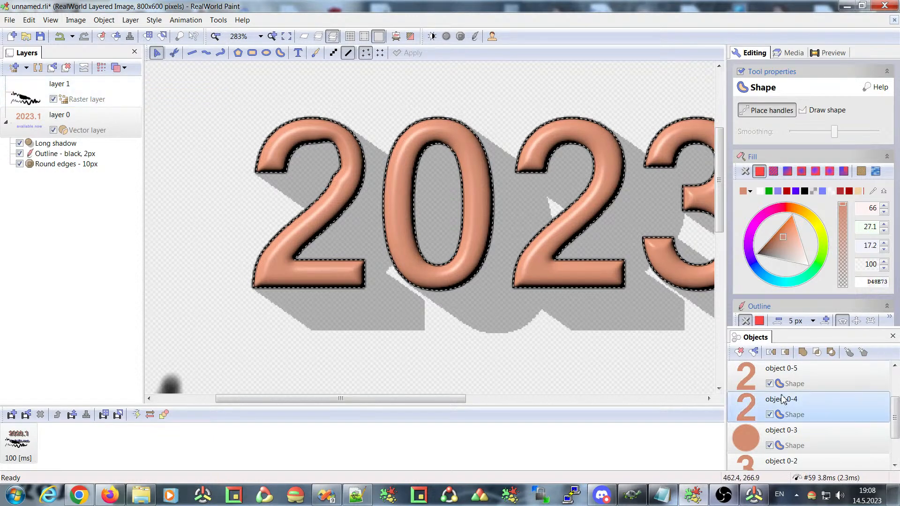
{"action": "left_click", "coordinate": [762, 407]}
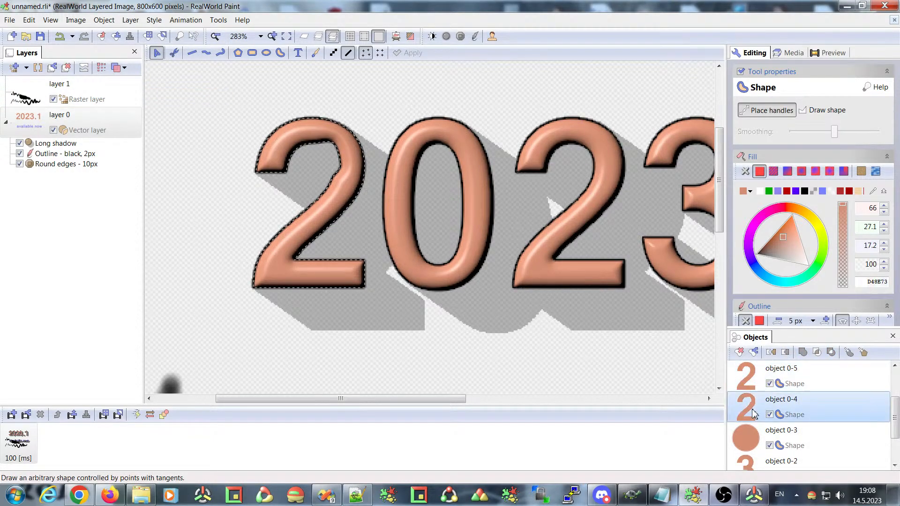
Move the second 2, the 0 and the first 2 individually to uneven positions on the canvas.
{"action": "left_click", "coordinate": [600, 221]}
{"action": "left_click_drag", "start_coordinate": [600, 221], "coordinate": [591, 175]}
{"action": "left_click_drag", "start_coordinate": [457, 133], "coordinate": [446, 116]}
{"action": "left_click_drag", "start_coordinate": [349, 160], "coordinate": [303, 169]}
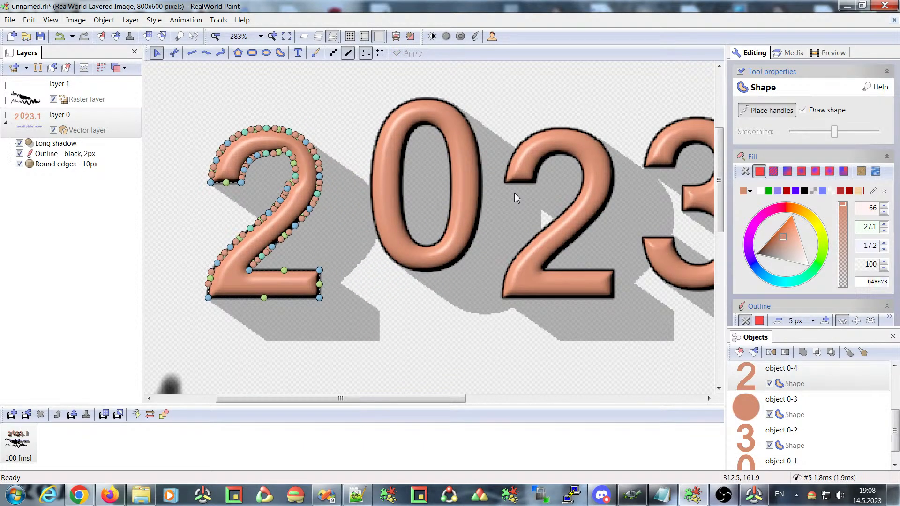
Move the 0 so it overlaps the first 2 and combine both digits with the Union operation.
{"action": "left_click", "coordinate": [103, 19]}
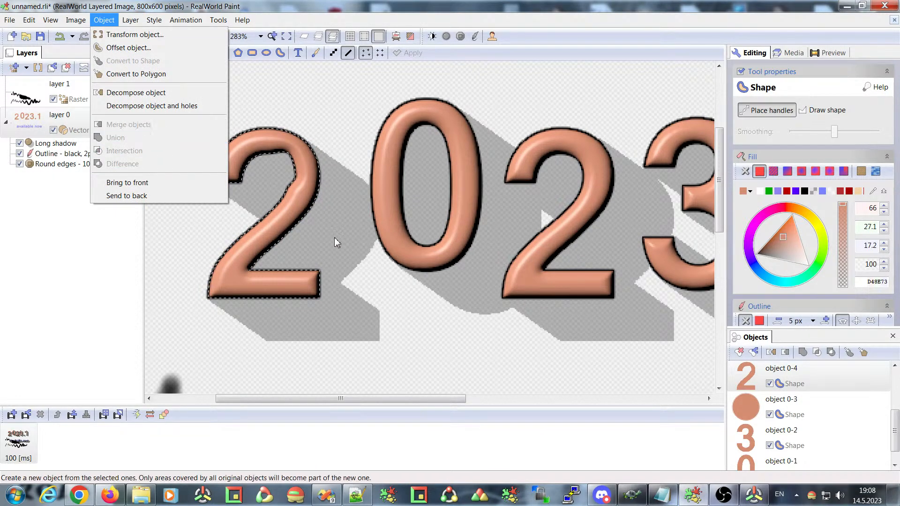
{"action": "left_click", "coordinate": [378, 187]}
{"action": "left_click_drag", "start_coordinate": [378, 186], "coordinate": [266, 168]}
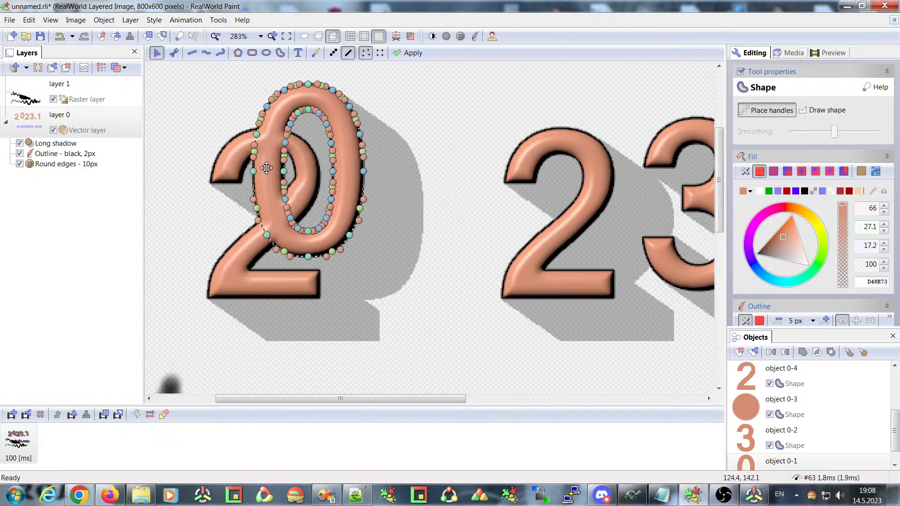
{"action": "left_click", "coordinate": [253, 256], "text": "ctrl"}
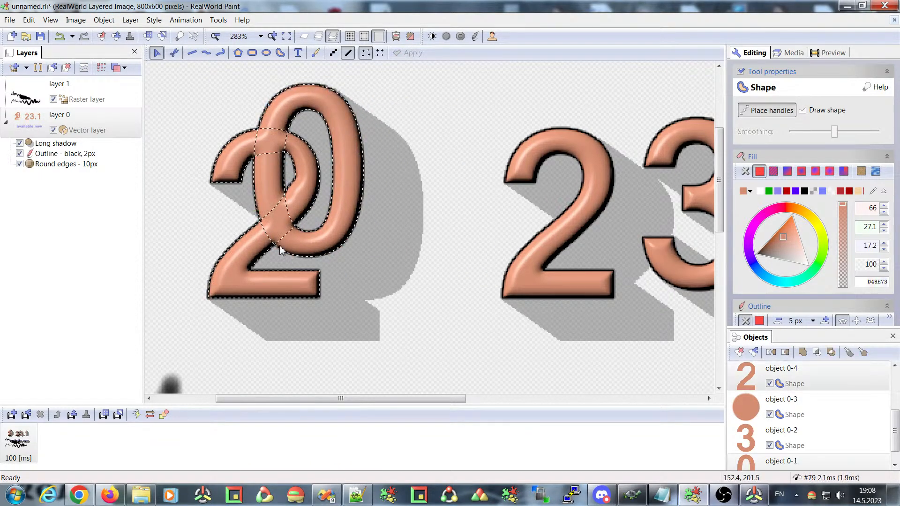
{"action": "left_click", "coordinate": [104, 20]}
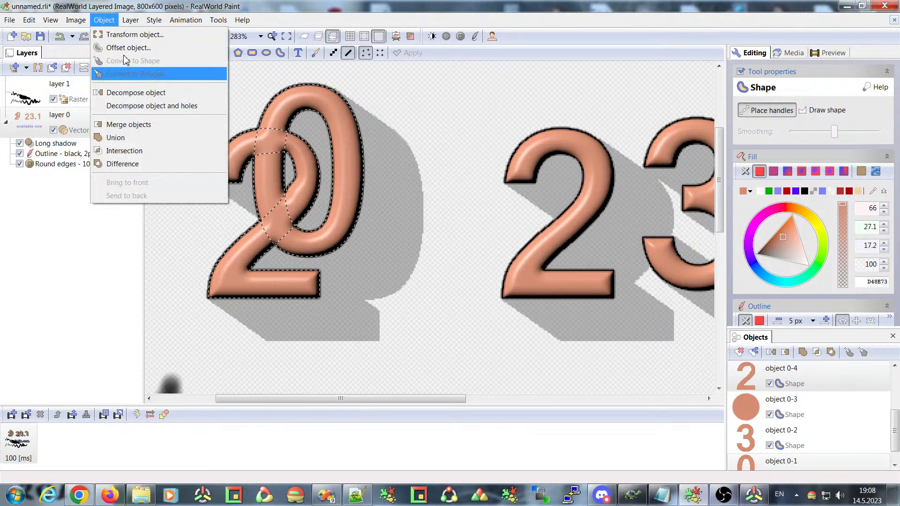
{"action": "left_click", "coordinate": [129, 140]}
Select the combined 2 and 0 shape and move it slightly down and to the right.
{"action": "left_click", "coordinate": [426, 101]}
{"action": "left_click", "coordinate": [262, 143]}
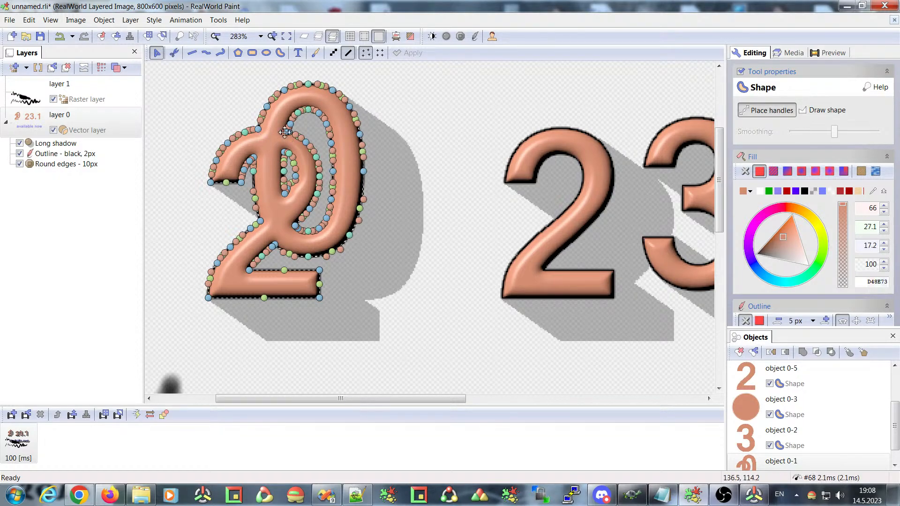
{"action": "left_click", "coordinate": [226, 96]}
{"action": "left_click_drag", "start_coordinate": [346, 123], "coordinate": [370, 139]}
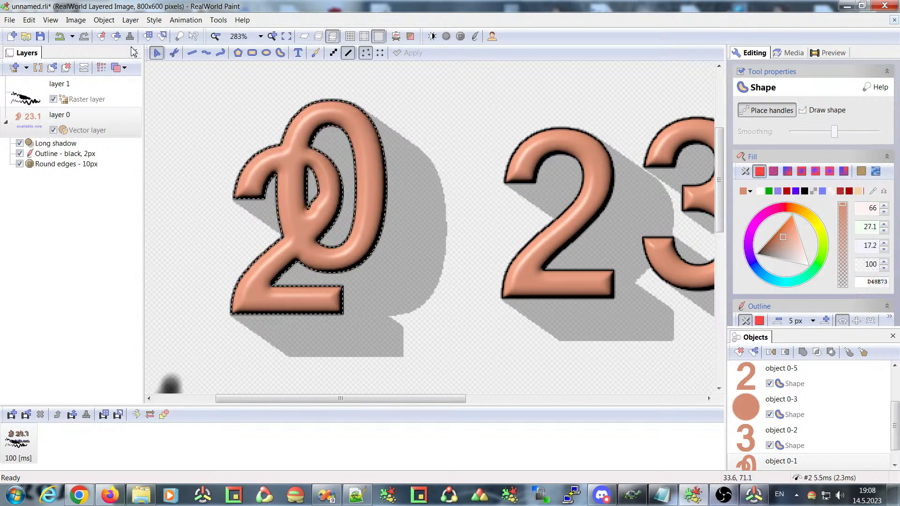
{"action": "left_click", "coordinate": [104, 19]}
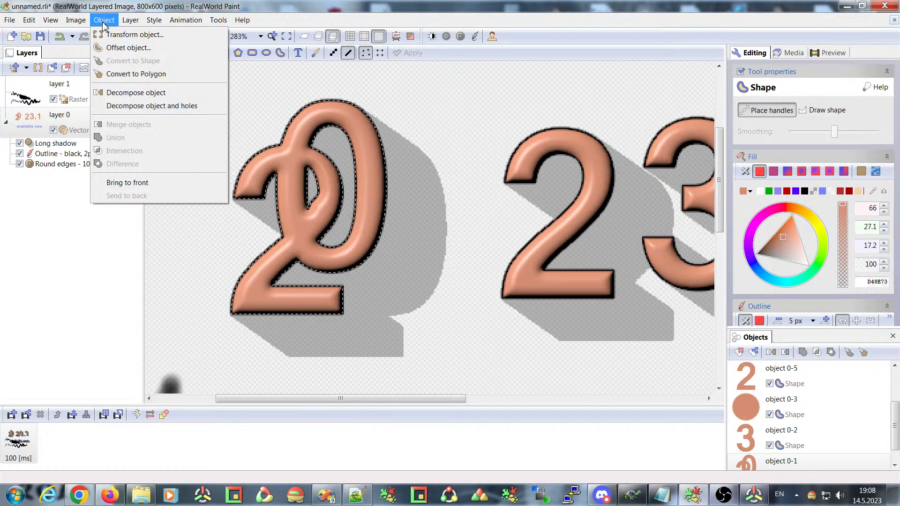
{"action": "mouse_move", "coordinate": [157, 23]}
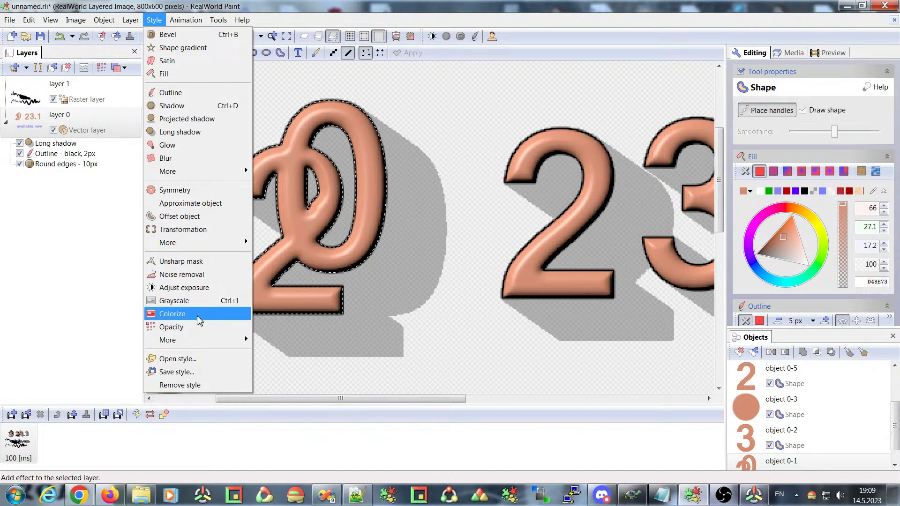
{"action": "left_click", "coordinate": [95, 291]}
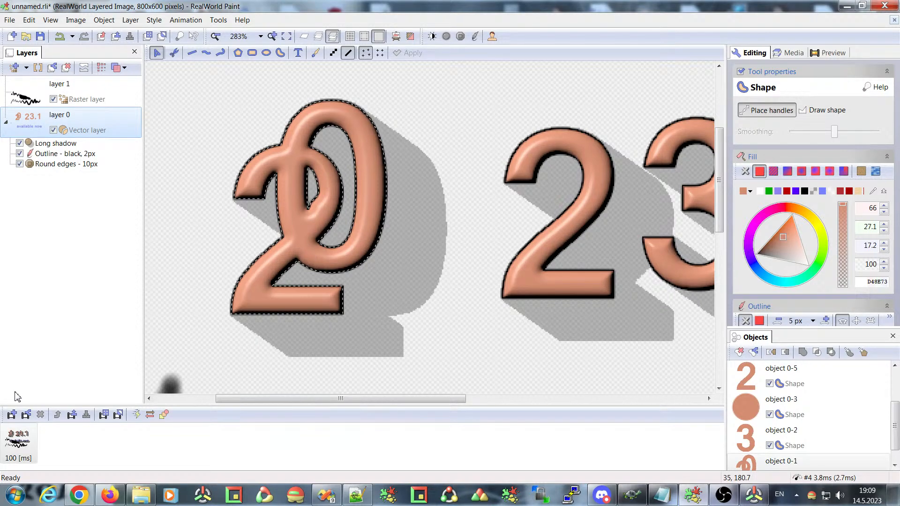
Add an Opacity effect to vector layer 0, try adjusting its strength, and remove the effect again.
{"action": "left_click", "coordinate": [102, 68]}
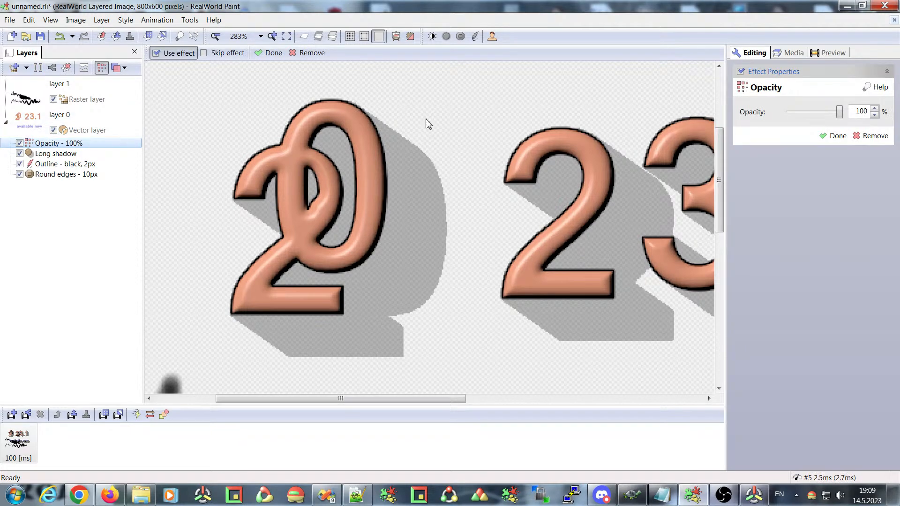
{"action": "mouse_move", "coordinate": [839, 113]}
{"action": "left_mouse_down"}
{"action": "mouse_move", "coordinate": [801, 121]}
{"action": "mouse_move", "coordinate": [840, 121]}
{"action": "left_mouse_up"}
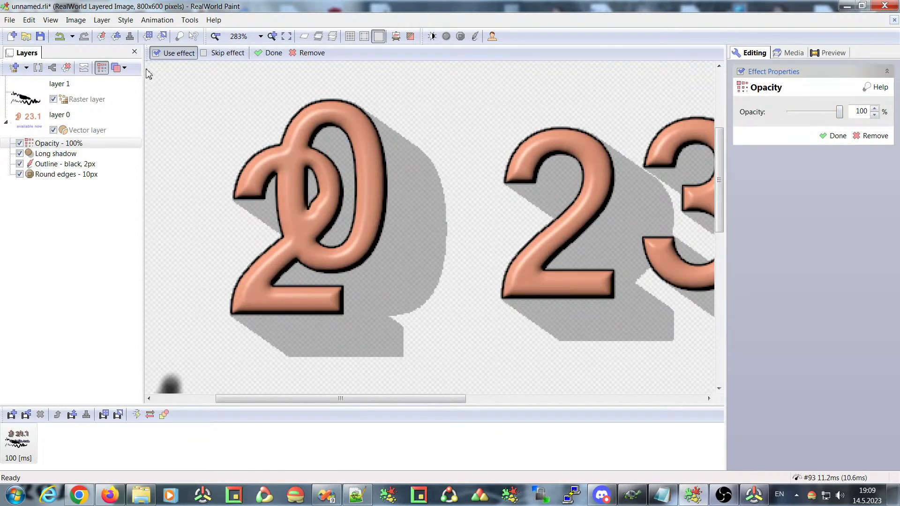
{"action": "left_click", "coordinate": [102, 68]}
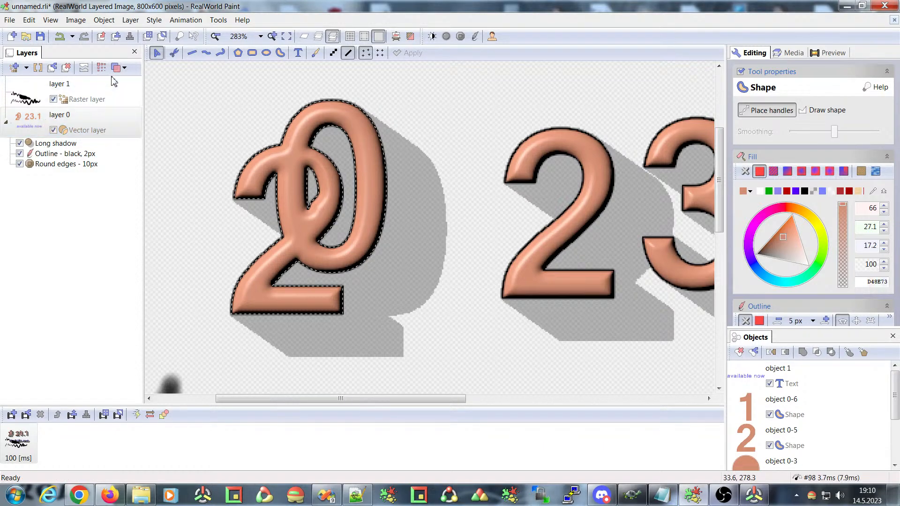
{"action": "left_click", "coordinate": [124, 68]}
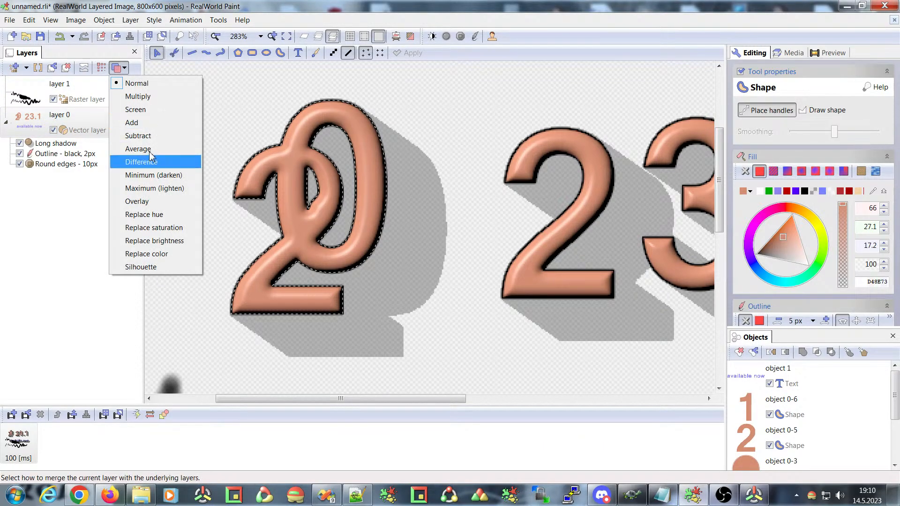
{"action": "left_click", "coordinate": [120, 70]}
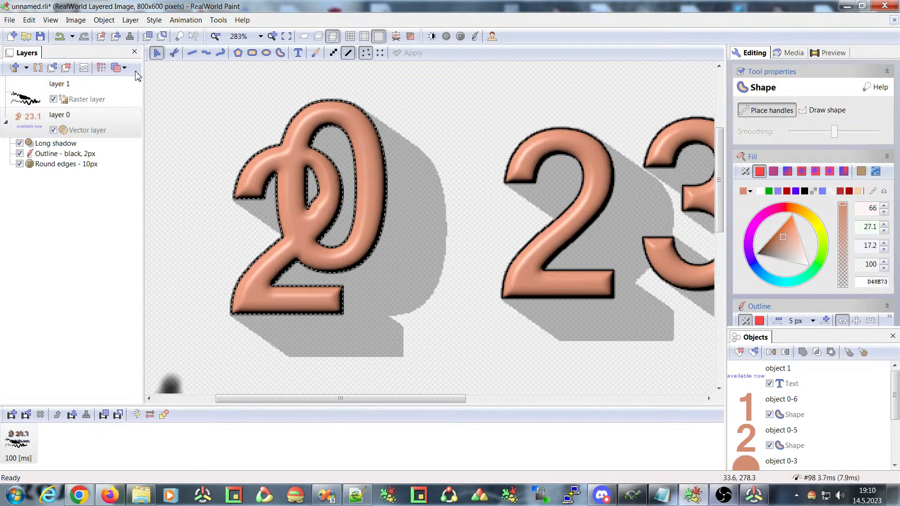
{"action": "left_click", "coordinate": [306, 321]}
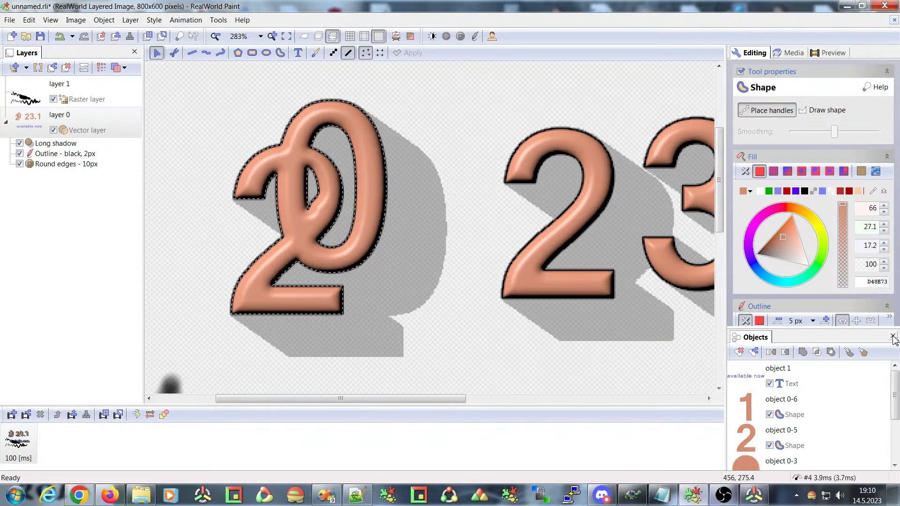
Select the "available now" text object in the list of vector objects and collapse the list.
{"action": "left_click", "coordinate": [764, 370]}
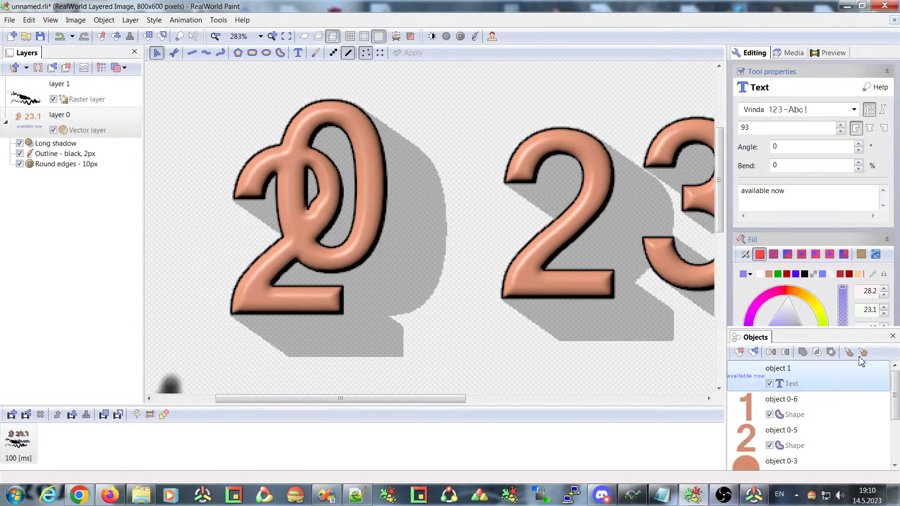
{"action": "left_click", "coordinate": [893, 338]}
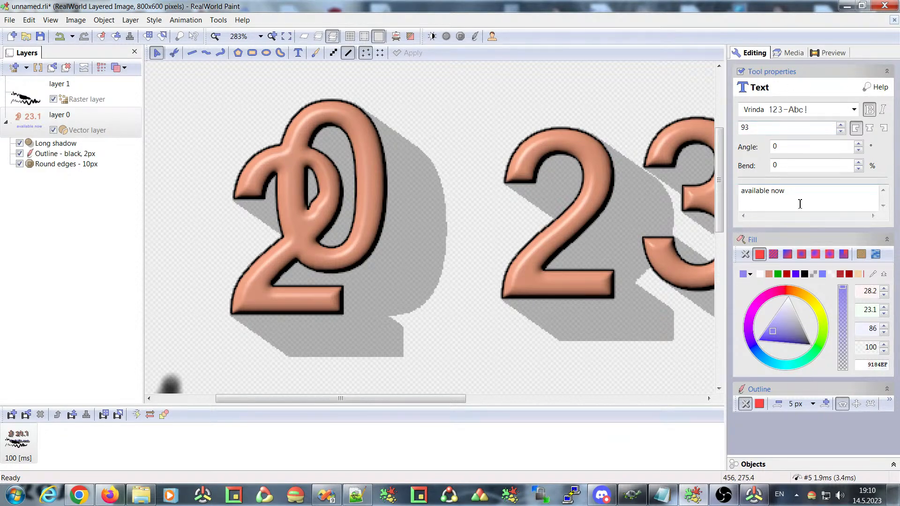
{"action": "left_click", "coordinate": [825, 77]}
{"action": "left_click", "coordinate": [825, 77]}
Expand the list of vector objects, reduce its height slightly, and collapse it again.
{"action": "left_click", "coordinate": [802, 465]}
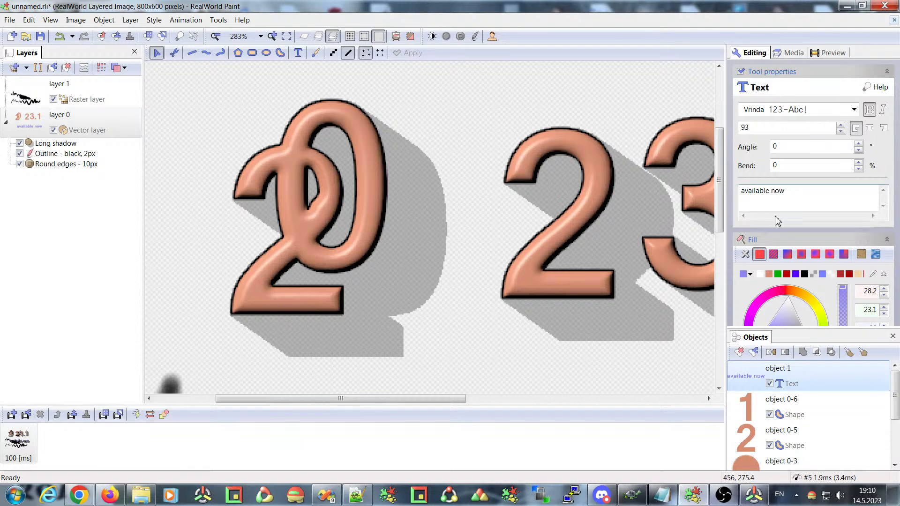
{"action": "scroll", "coordinate": [732, 202], "scroll_direction": "down", "scroll_amount": 5}
{"action": "left_click_drag", "start_coordinate": [720, 110], "coordinate": [745, 359]}
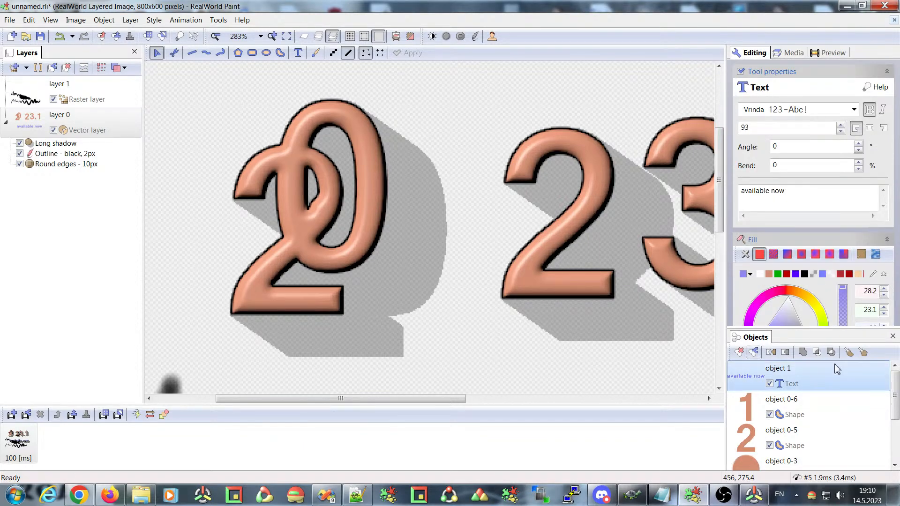
{"action": "left_click_drag", "start_coordinate": [822, 329], "coordinate": [804, 342]}
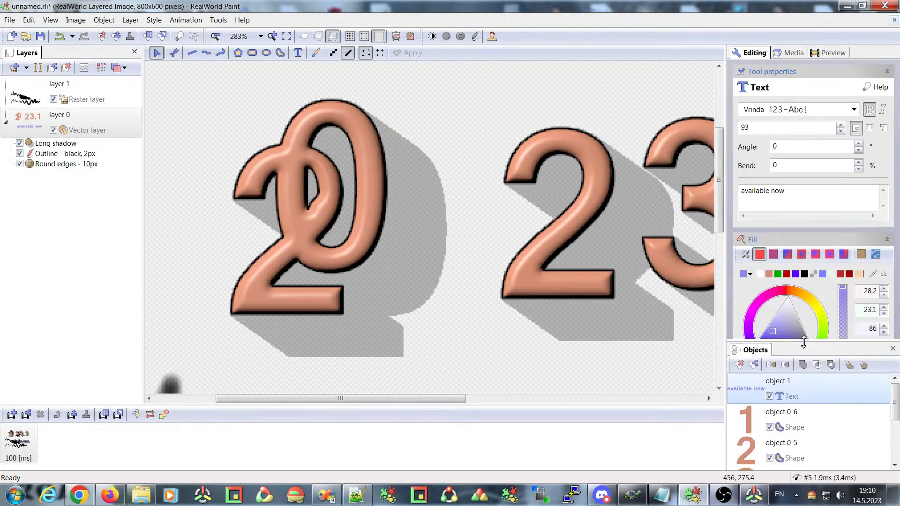
{"action": "left_click", "coordinate": [893, 350]}
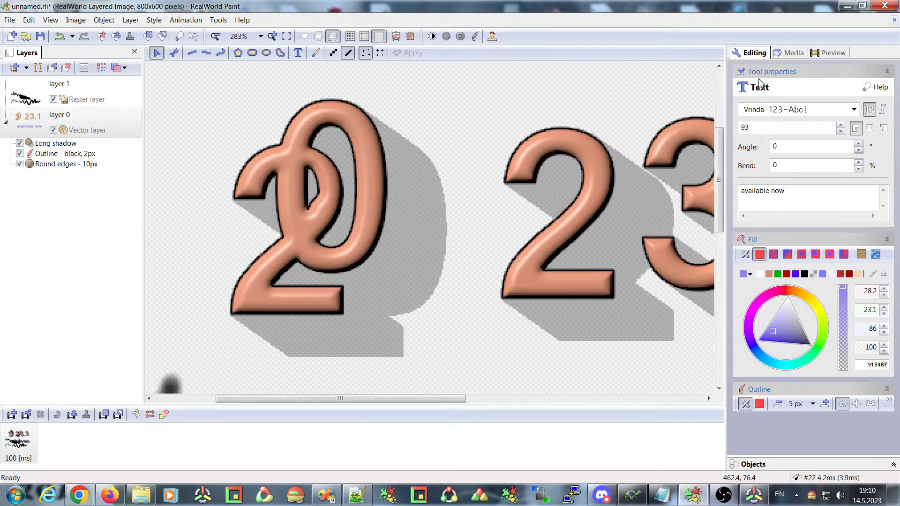
On raster layer 1, draw a black-filled rectangle about 156 × 104 pixels over the second 2 and shift it slightly down.
{"action": "left_click", "coordinate": [33, 121]}
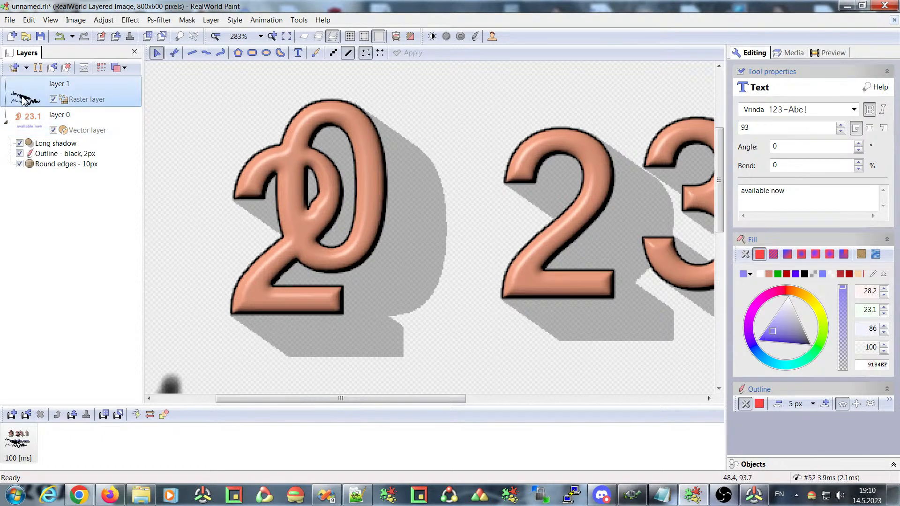
{"action": "left_click", "coordinate": [29, 103]}
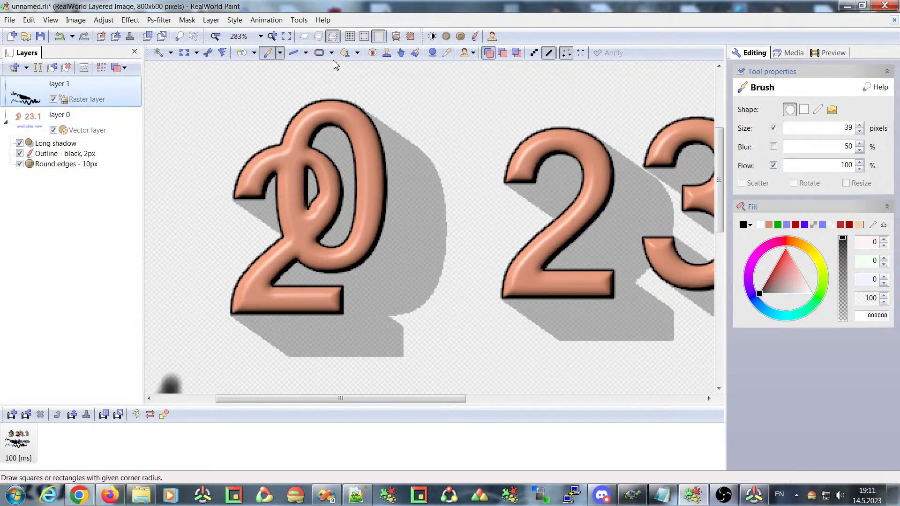
{"action": "left_click", "coordinate": [319, 53]}
{"action": "left_click_drag", "start_coordinate": [406, 102], "coordinate": [613, 237]}
{"action": "left_click_drag", "start_coordinate": [533, 161], "coordinate": [522, 194]}
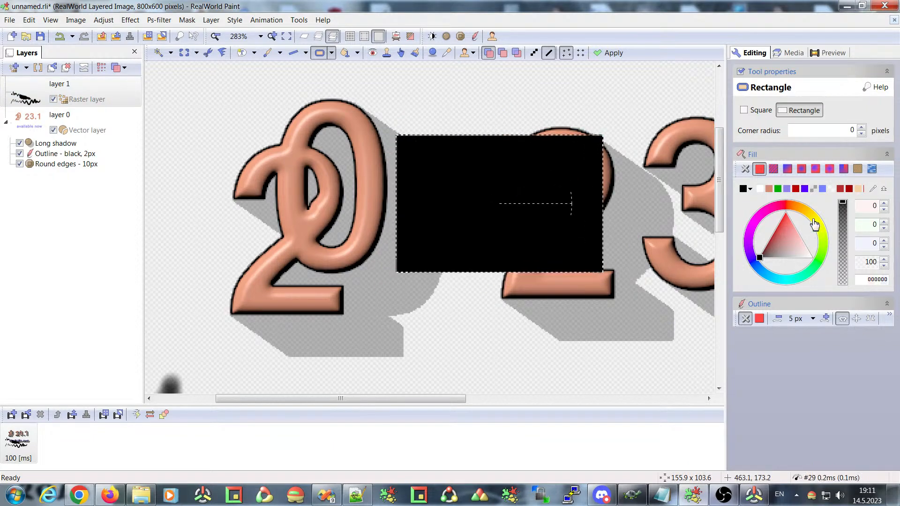
Fill the rectangle with the green-pink-blue linear gradient, add a black 5 px outline, and move it slightly down.
{"action": "left_click", "coordinate": [788, 169]}
{"action": "left_click_drag", "start_coordinate": [470, 174], "coordinate": [473, 175]}
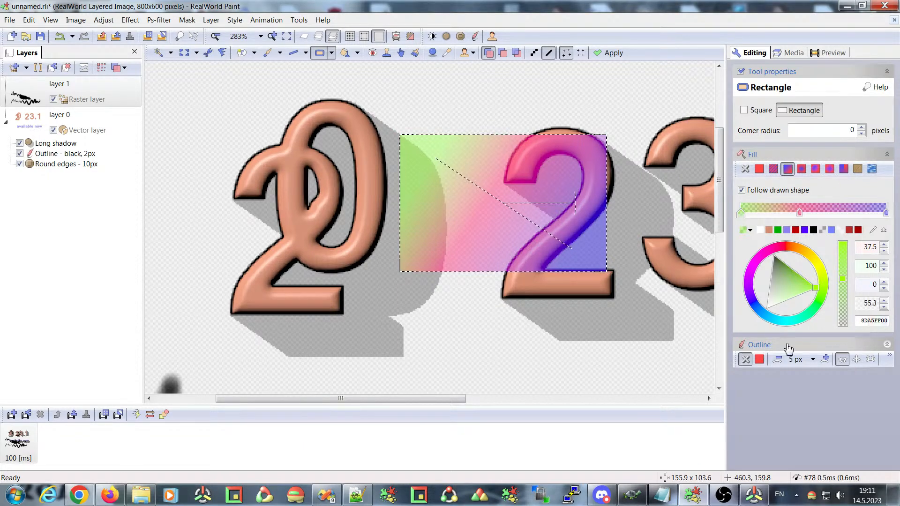
{"action": "left_click", "coordinate": [759, 359]}
{"action": "left_click_drag", "start_coordinate": [477, 176], "coordinate": [468, 197]}
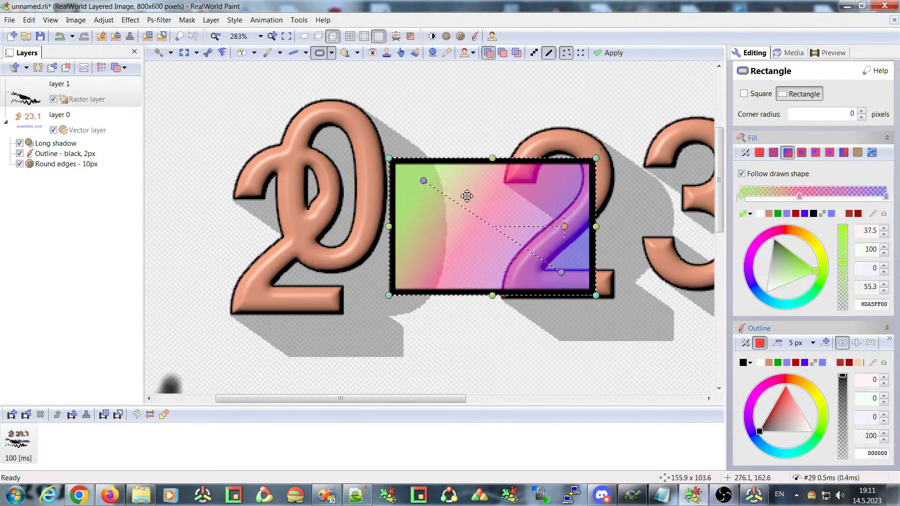
Place the outline outside the rectangle's edge and shrink the rectangle to about 138 × 91 pixels.
{"action": "left_click", "coordinate": [857, 345]}
{"action": "left_click", "coordinate": [870, 343]}
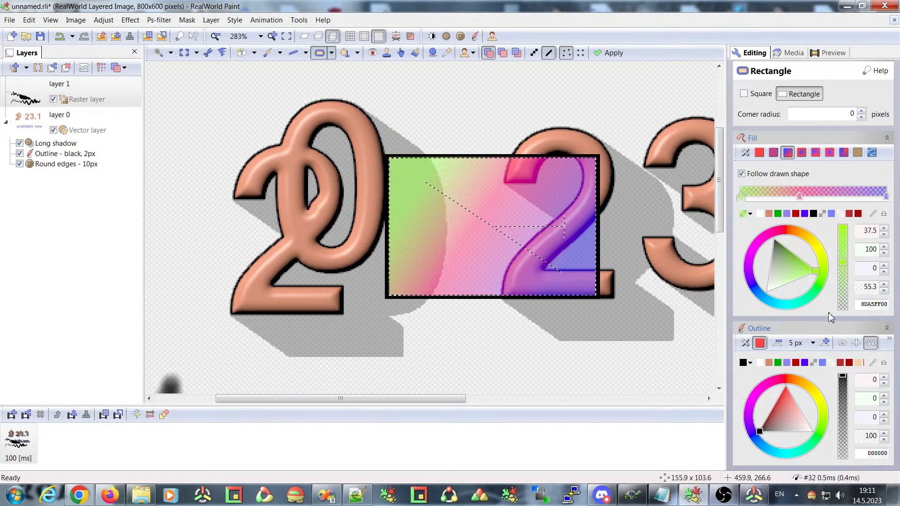
{"action": "left_click_drag", "start_coordinate": [597, 159], "coordinate": [573, 176]}
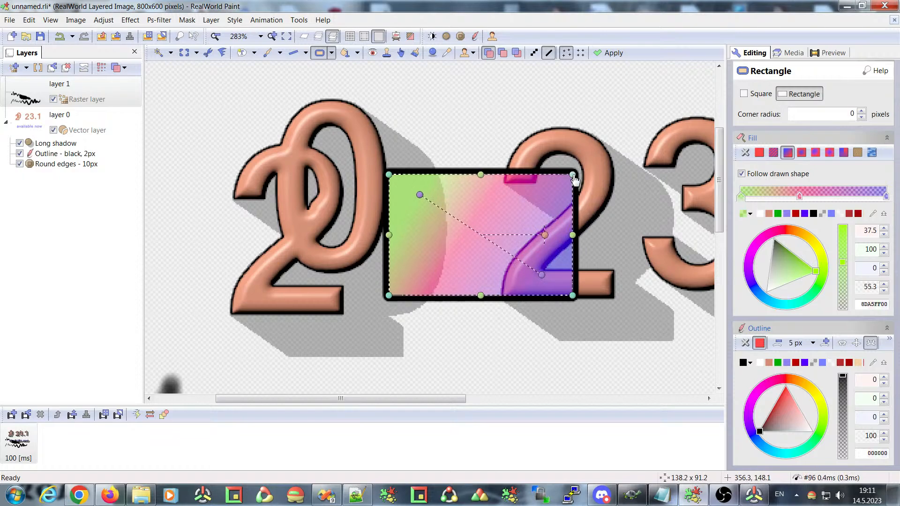
Center the outline on the rectangle's edge and enlarge the rectangle to about 142 × 94 pixels from its upper-right corner.
{"action": "scroll", "coordinate": [572, 176], "scroll_direction": "up", "scroll_amount": 4}
{"action": "left_click", "coordinate": [856, 344]}
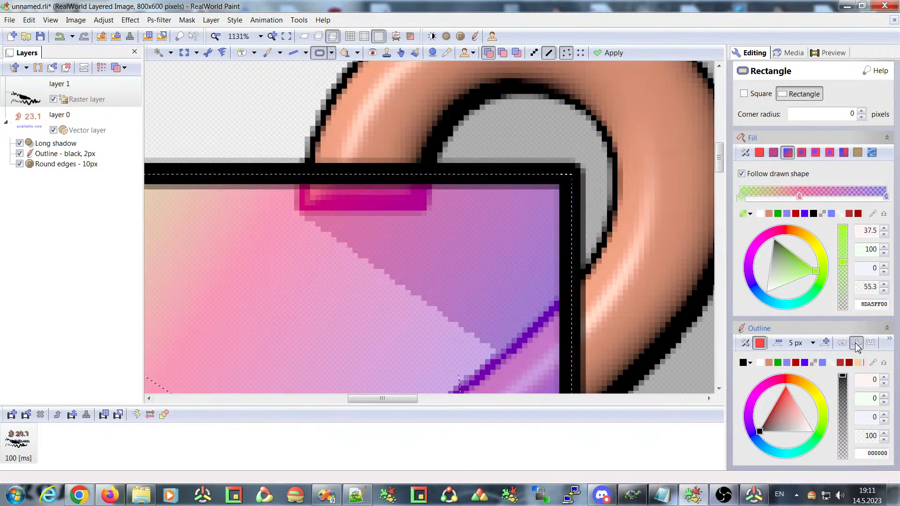
{"action": "left_click_drag", "start_coordinate": [573, 178], "coordinate": [594, 160]}
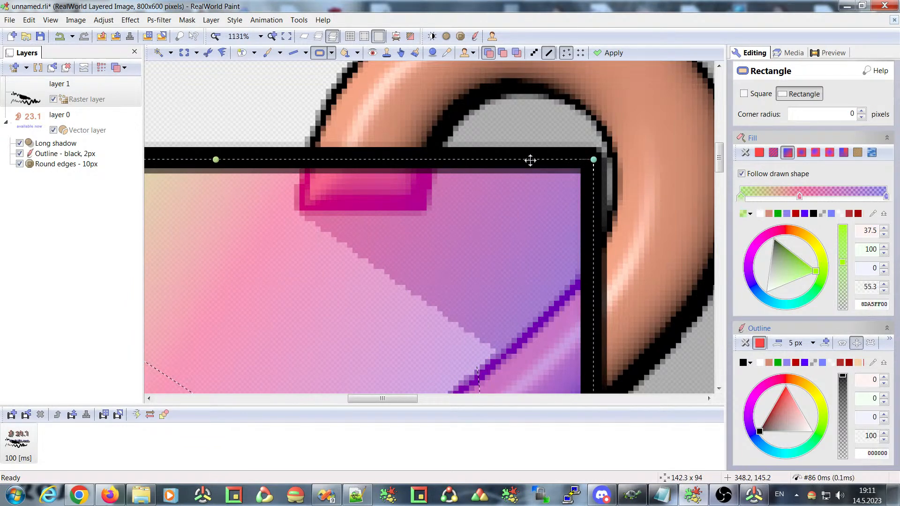
{"action": "scroll", "coordinate": [530, 161], "scroll_direction": "down", "scroll_amount": 3}
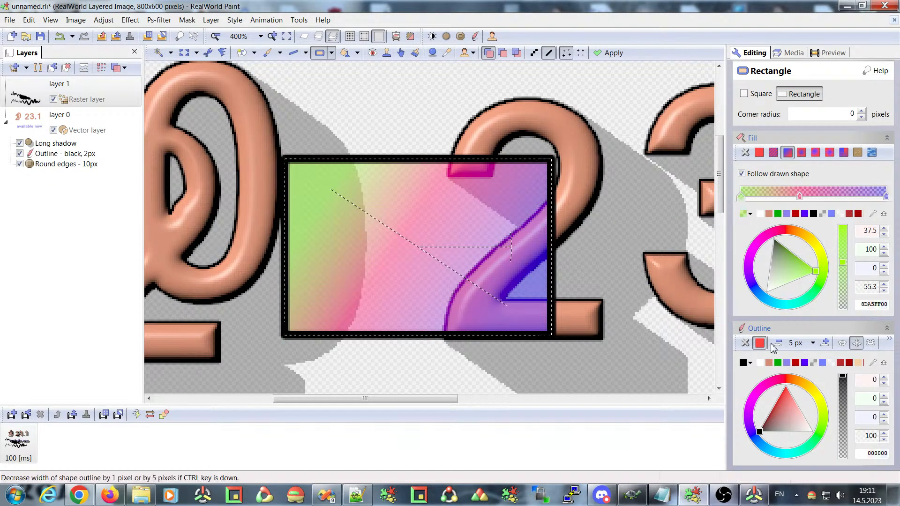
Try placing the rectangle's 5 px outline inside its edge, and return it to the centered position.
{"action": "left_click", "coordinate": [843, 343]}
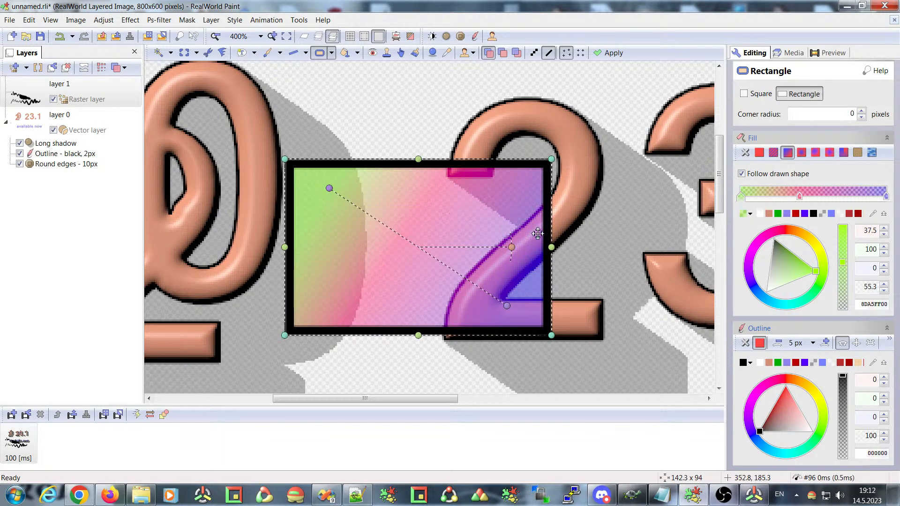
{"action": "left_click", "coordinate": [856, 344]}
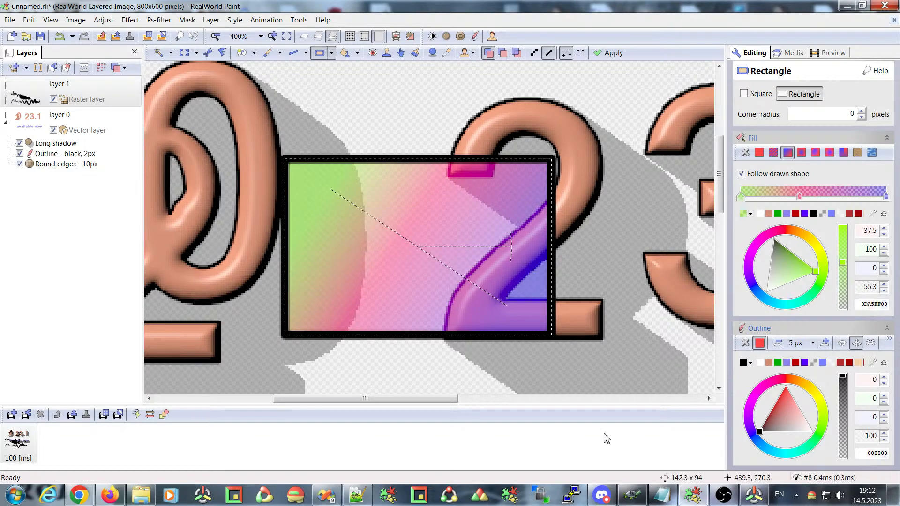
Switch to Chrome to check the YouTube Studio live stream page and its chat, and return to RealWorld Paint.
{"action": "left_click", "coordinate": [78, 495]}
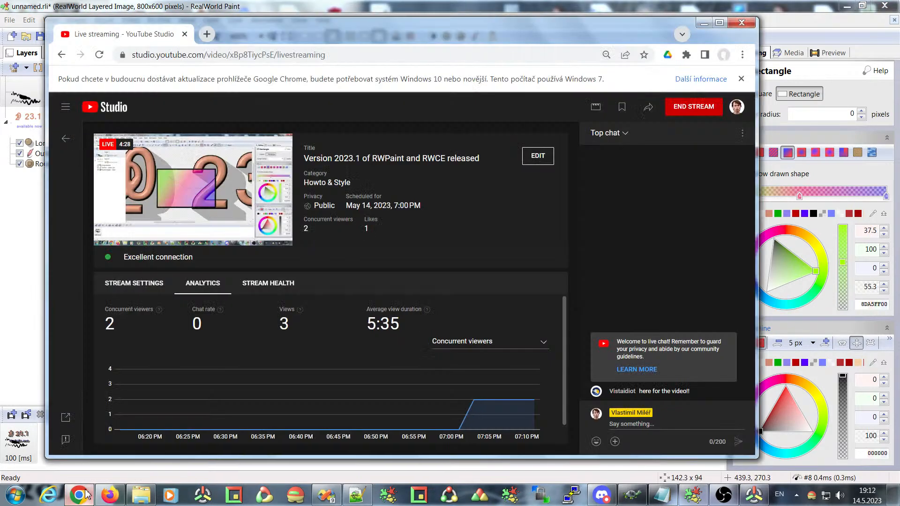
{"action": "left_click", "coordinate": [86, 494]}
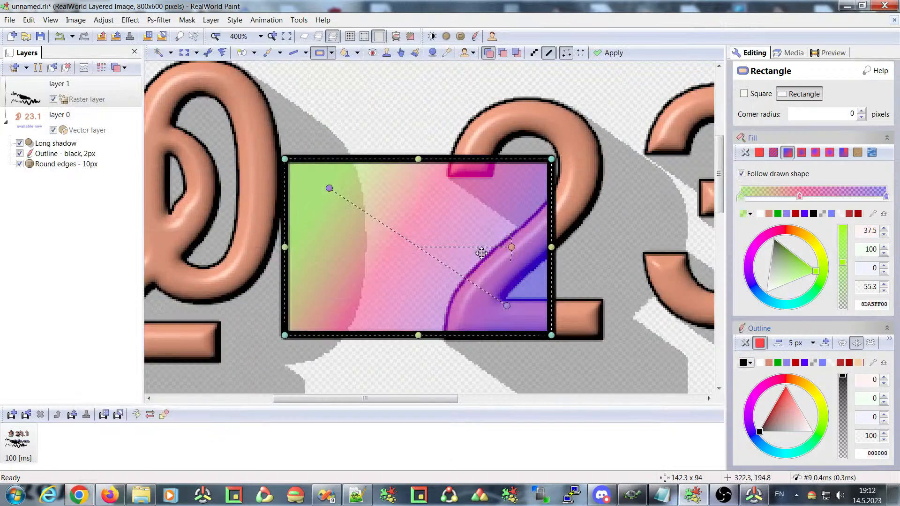
Move the gradient-filled rectangle up and slightly to the right so it covers more of the 2.
{"action": "left_click_drag", "start_coordinate": [428, 203], "coordinate": [439, 167]}
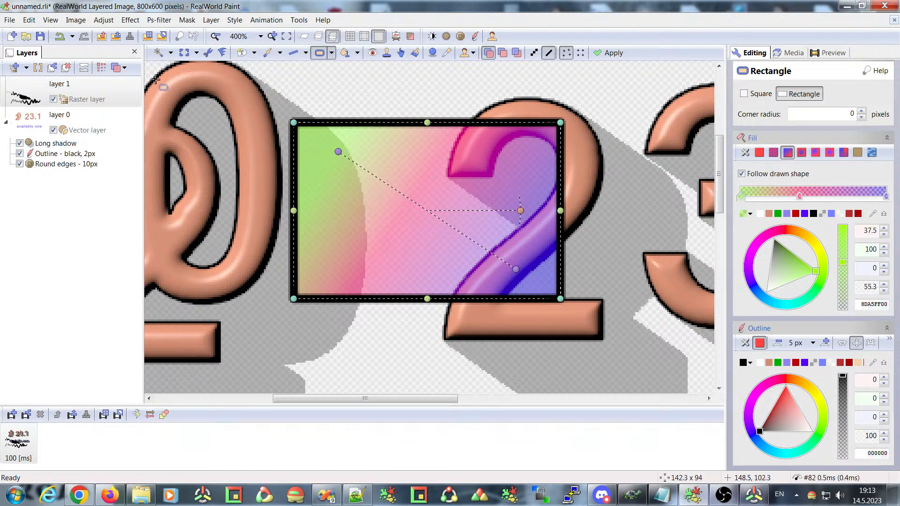
Switch to RealWorld Cursor Editor and create a new mouse cursor with canvas size 32, 32-bit smooth edges, and a vector layer.
{"action": "left_click", "coordinate": [757, 499]}
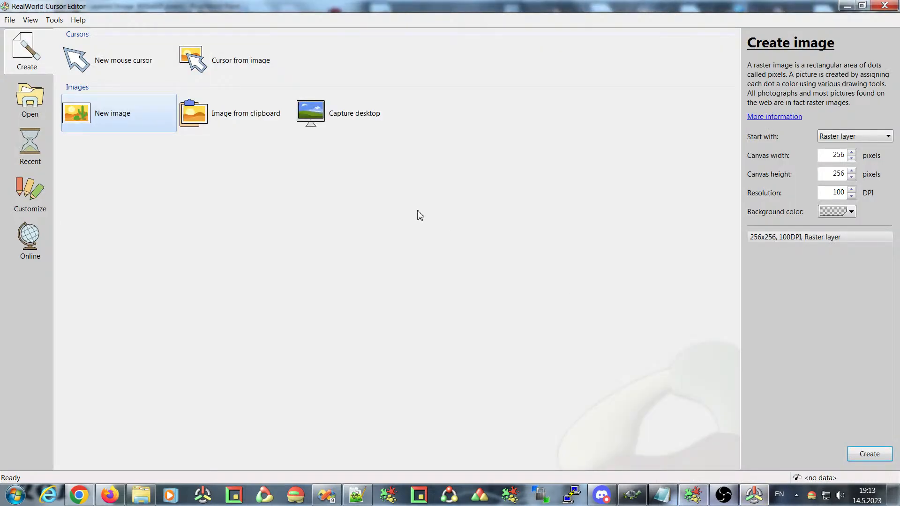
{"action": "left_click", "coordinate": [83, 58]}
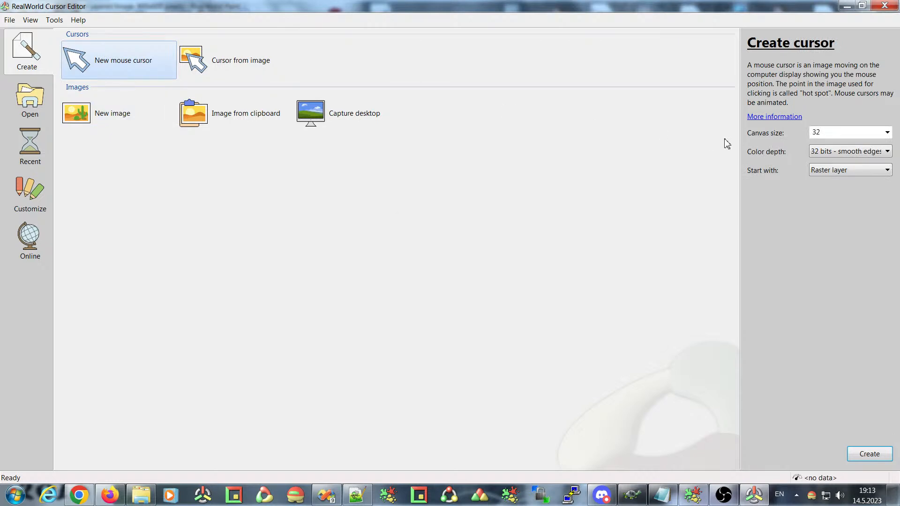
{"action": "left_click", "coordinate": [851, 170]}
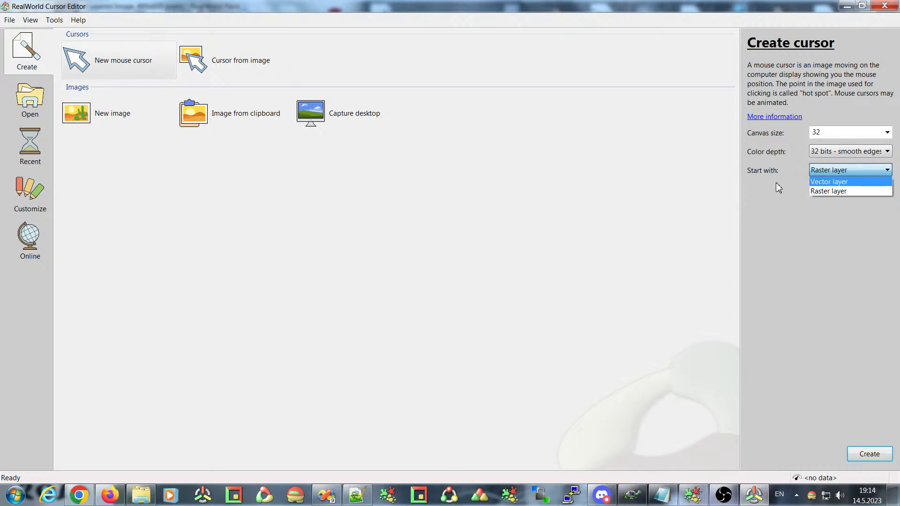
{"action": "key", "text": "Return"}
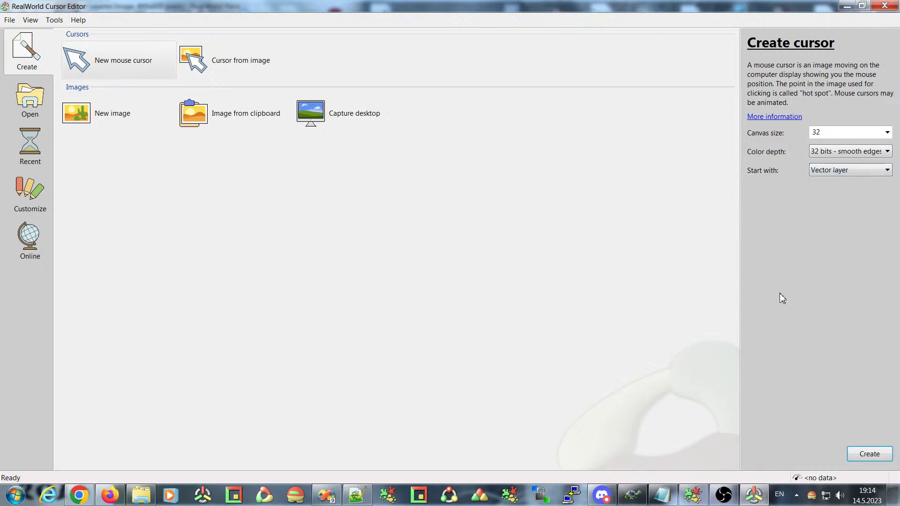
{"action": "left_click", "coordinate": [828, 174]}
{"action": "left_click", "coordinate": [825, 189]}
{"action": "left_click", "coordinate": [839, 174]}
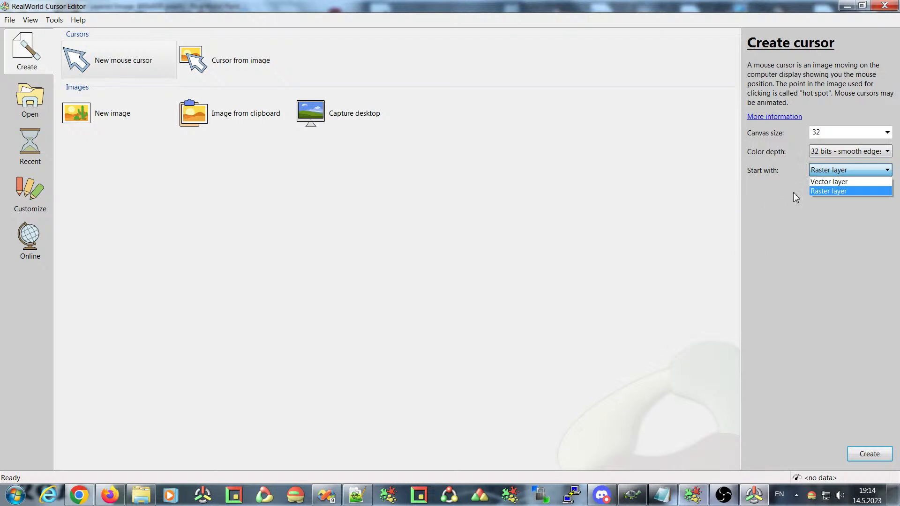
{"action": "left_click", "coordinate": [826, 190]}
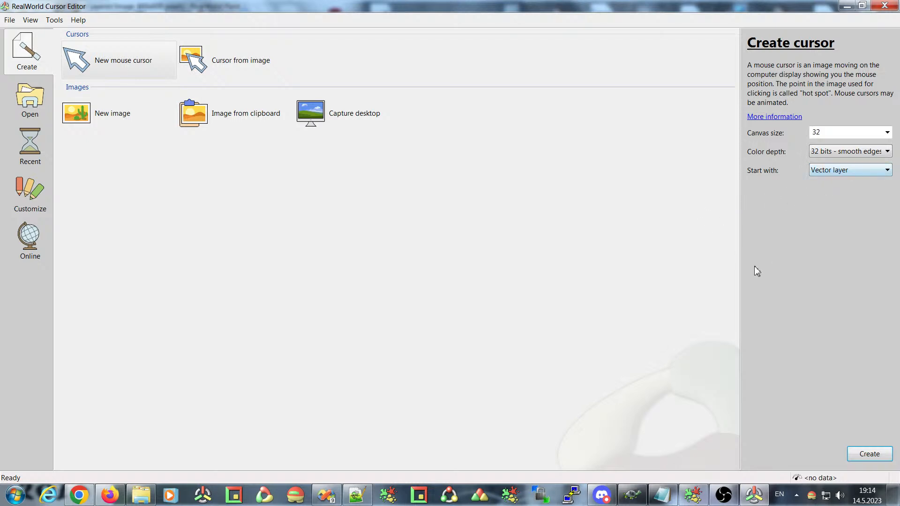
{"action": "left_click", "coordinate": [861, 457]}
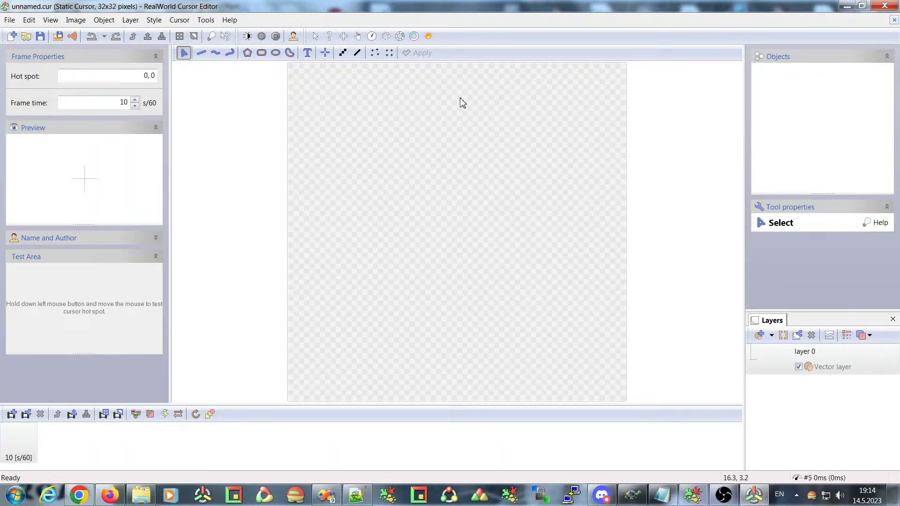
Create an up-left arrow shape with head size 80 and tail size 40, and select it on the canvas.
{"action": "left_click", "coordinate": [315, 37]}
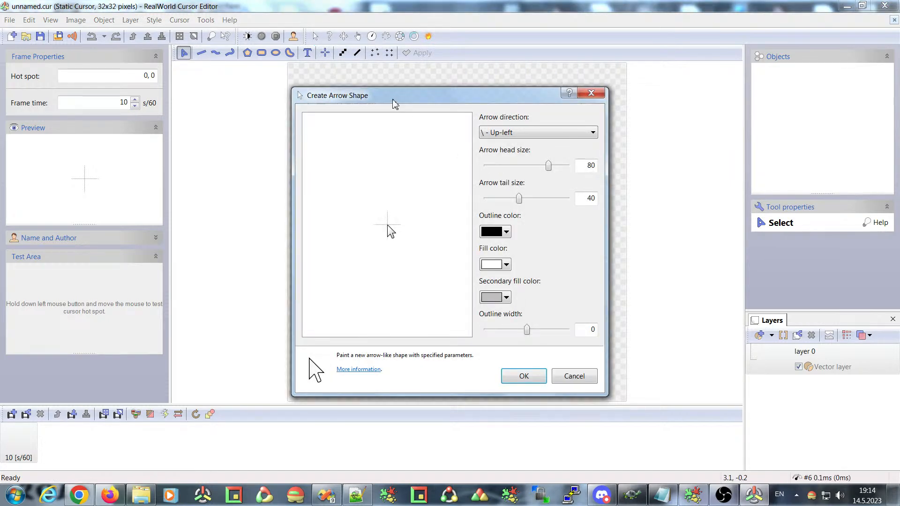
{"action": "left_click_drag", "start_coordinate": [394, 94], "coordinate": [392, 78]}
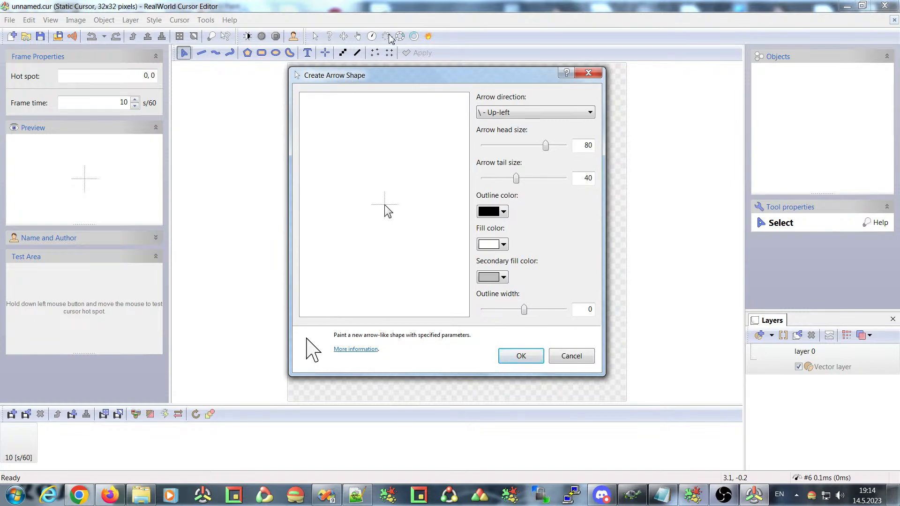
{"action": "left_click", "coordinate": [519, 357]}
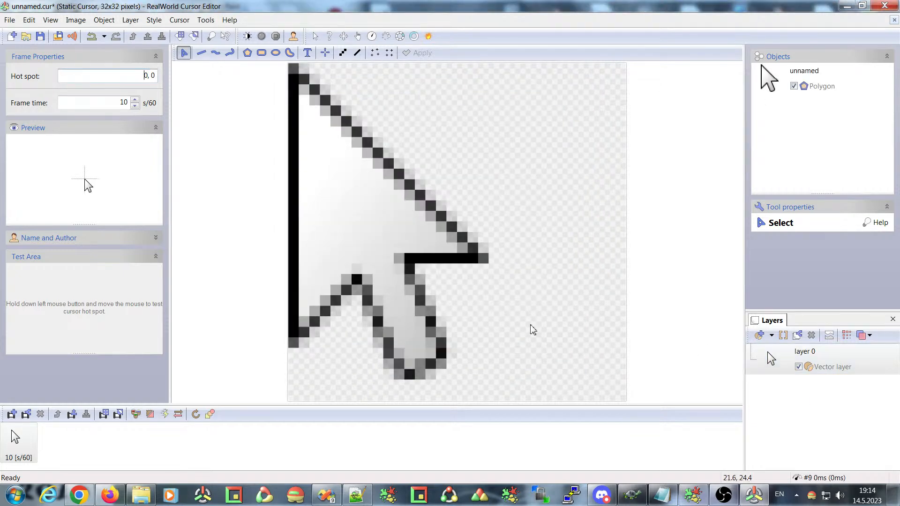
{"action": "left_click", "coordinate": [319, 189]}
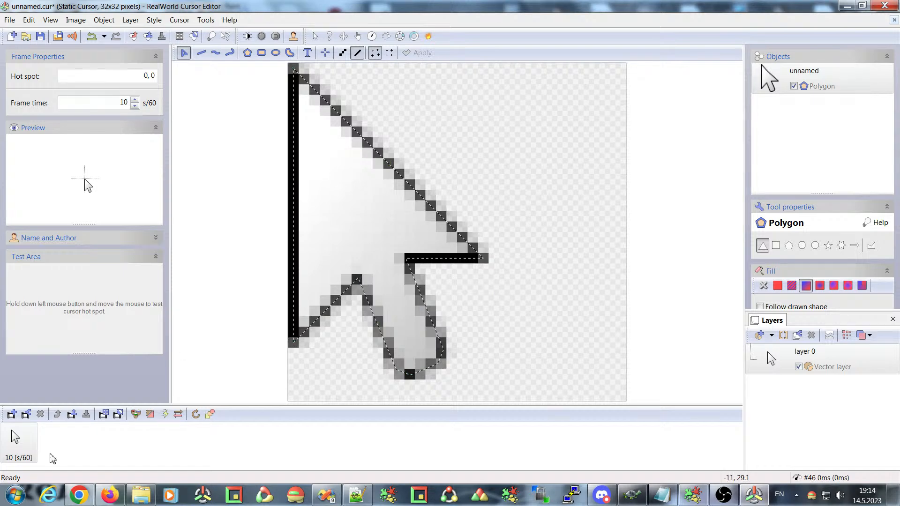
Duplicate the arrow frame and select the copy as the second animation frame.
{"action": "left_click", "coordinate": [18, 441]}
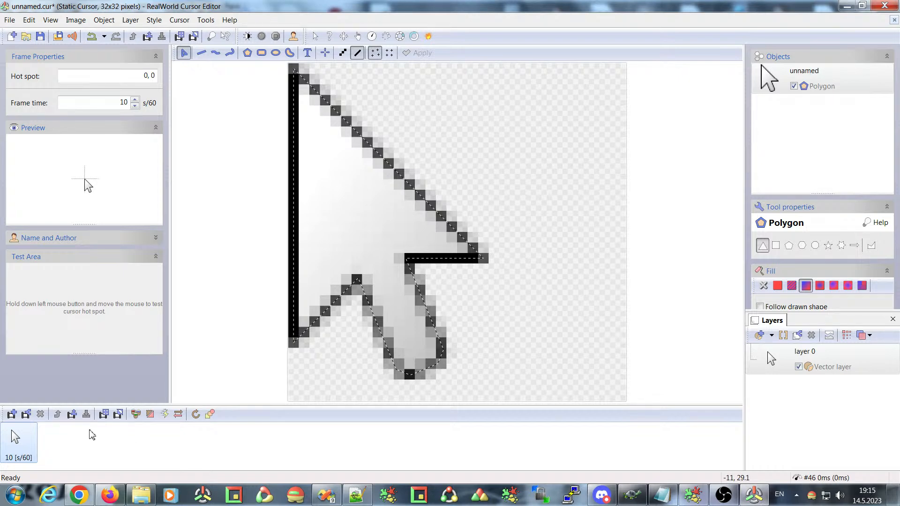
{"action": "left_click", "coordinate": [26, 414]}
{"action": "left_click", "coordinate": [59, 451]}
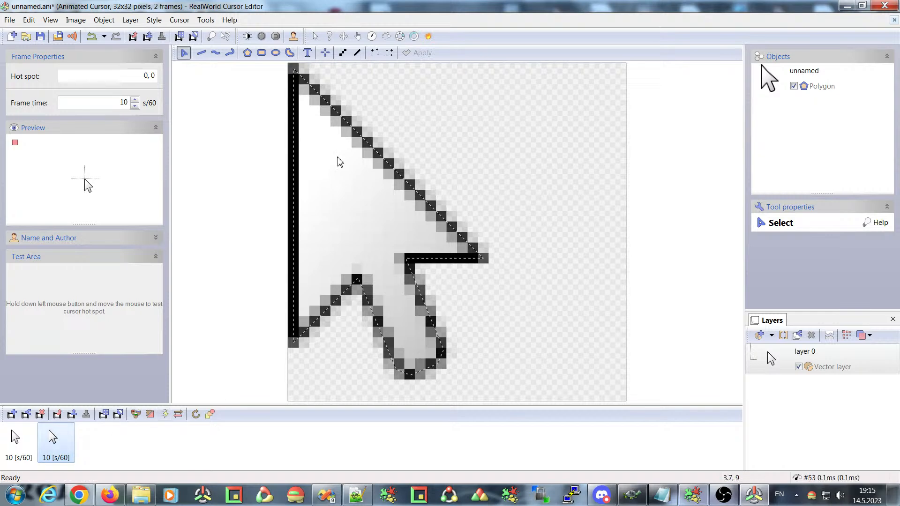
Replace the second frame's arrow with a new up-left arrow shape that has a much shorter tail.
{"action": "left_click", "coordinate": [346, 196]}
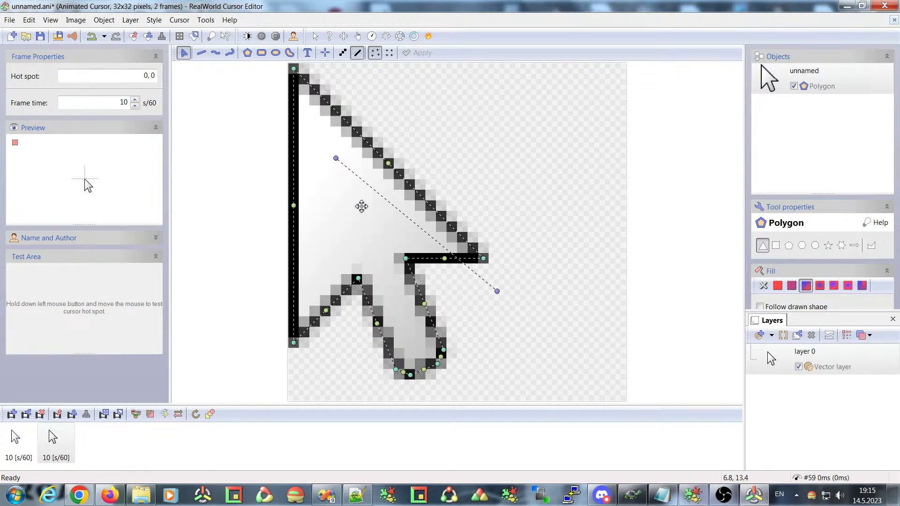
{"action": "key", "text": "Delete"}
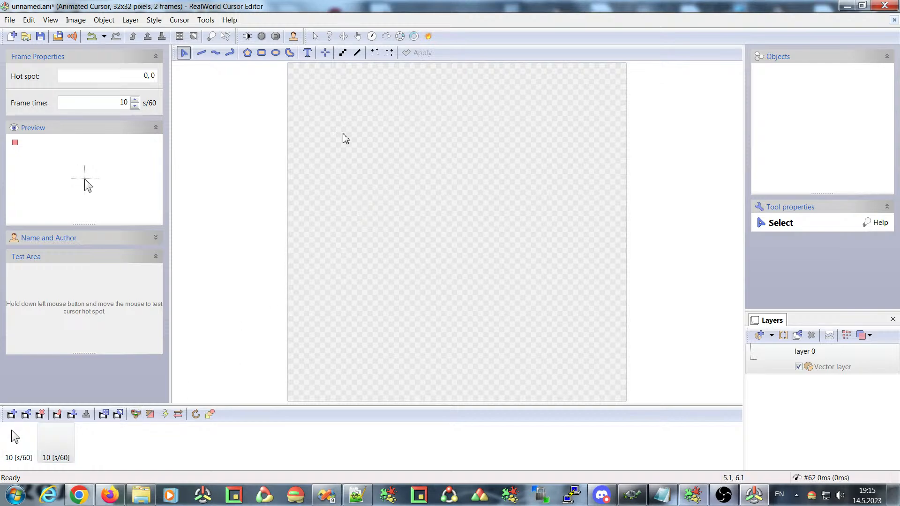
{"action": "left_click", "coordinate": [316, 39]}
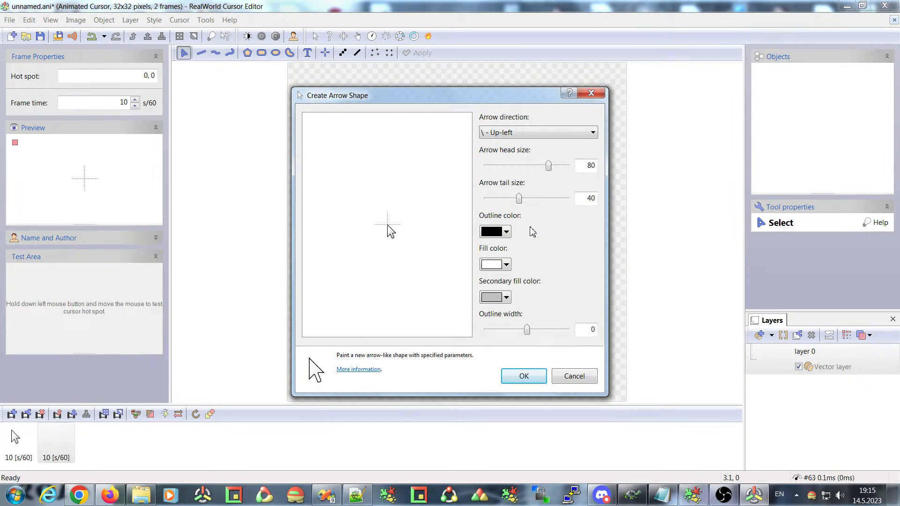
{"action": "left_click_drag", "start_coordinate": [520, 199], "coordinate": [492, 199]}
{"action": "left_click", "coordinate": [525, 380]}
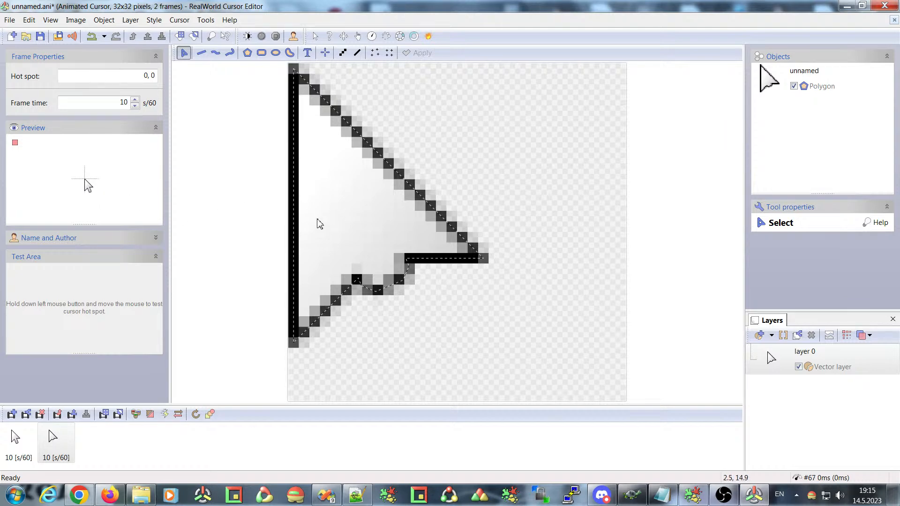
Morph from the first frame to the second using 4 steps.
{"action": "left_click", "coordinate": [15, 438]}
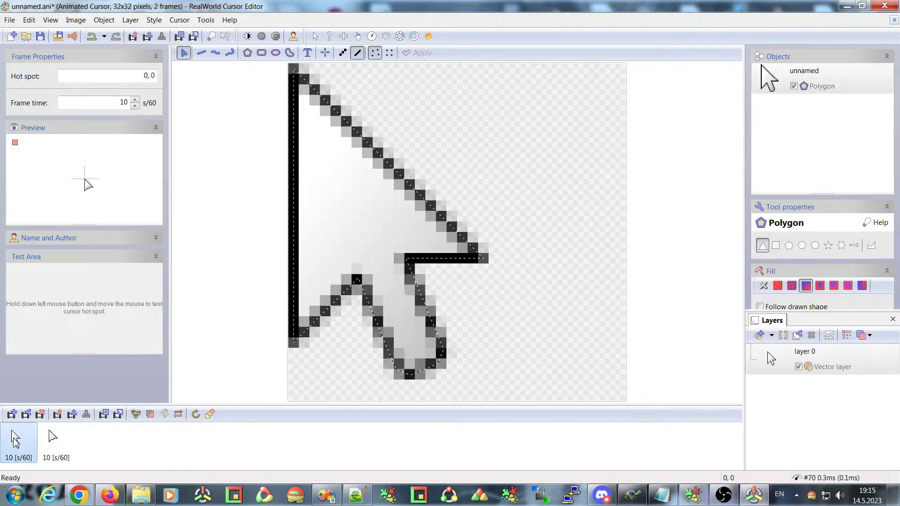
{"action": "left_click", "coordinate": [209, 415]}
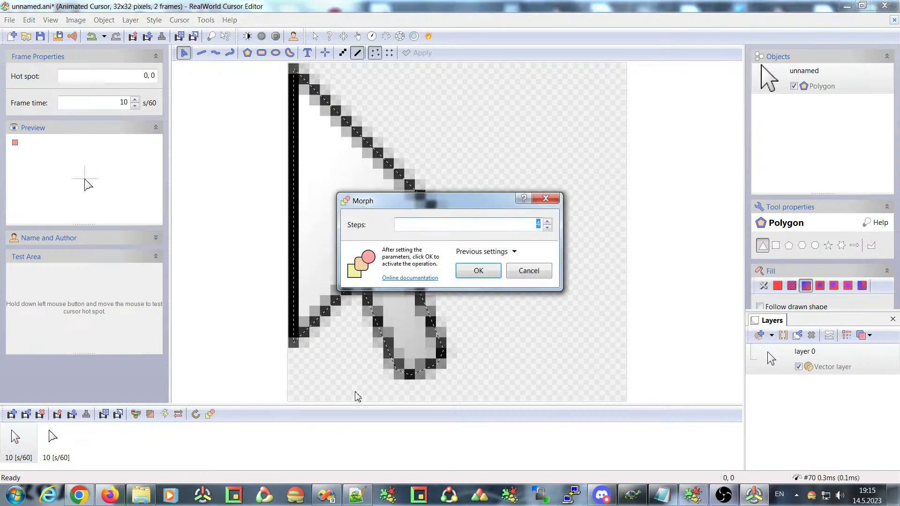
{"action": "left_click", "coordinate": [480, 273]}
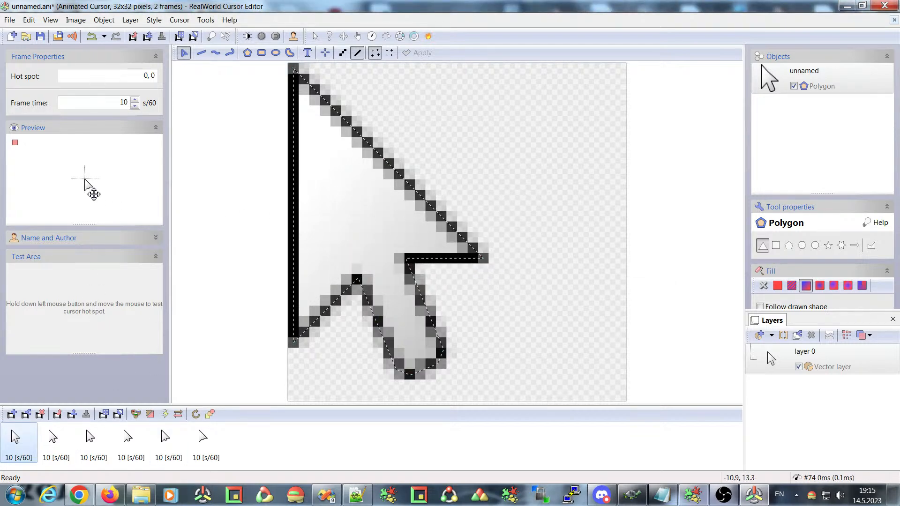
Compare the first two frames and examine the fill gradient of the second frame's arrow.
{"action": "left_click", "coordinate": [51, 440]}
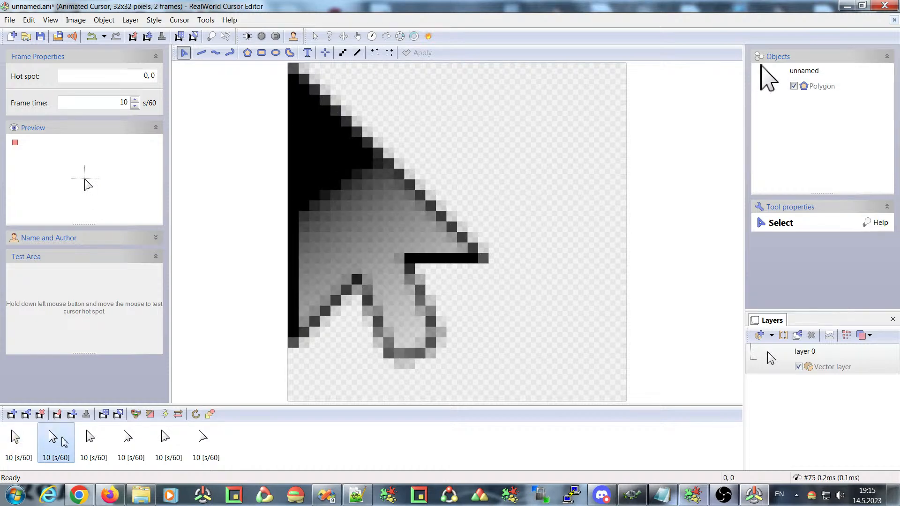
{"action": "left_click", "coordinate": [9, 438]}
{"action": "left_click", "coordinate": [64, 440]}
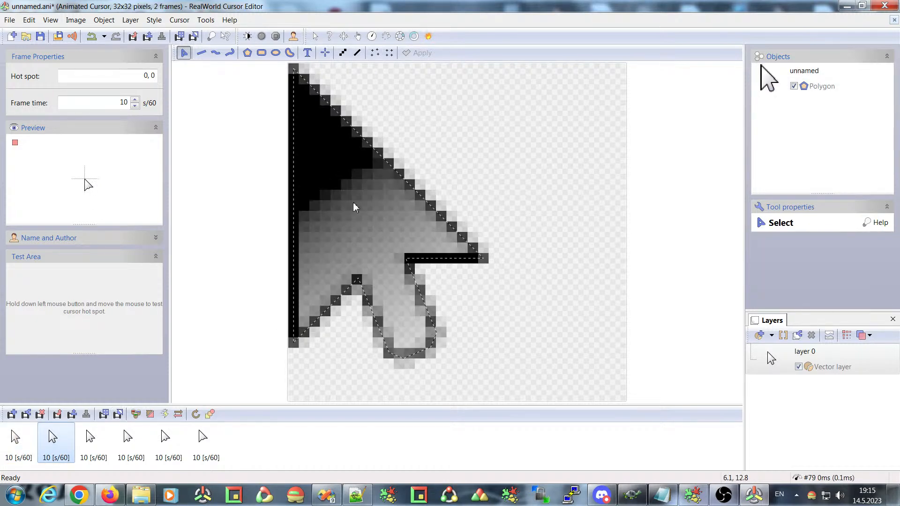
{"action": "left_click", "coordinate": [354, 216]}
{"action": "left_click", "coordinate": [780, 369]}
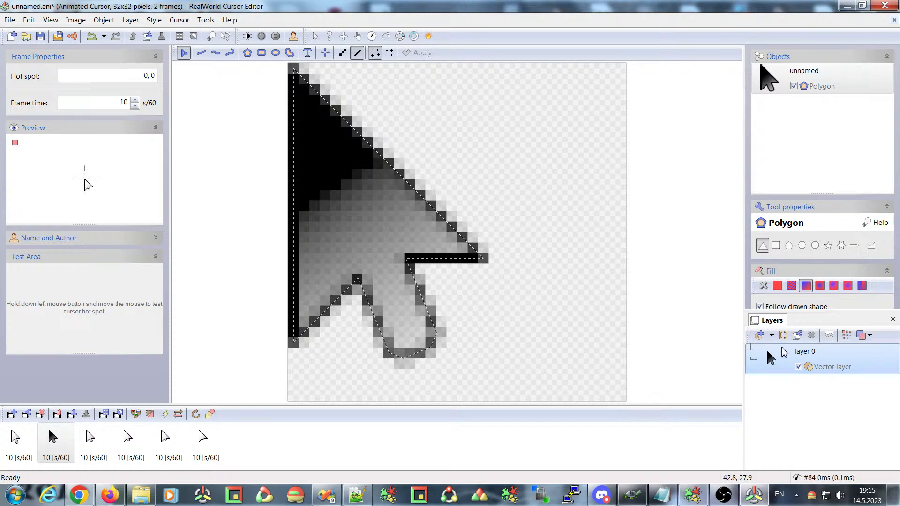
{"action": "left_click_drag", "start_coordinate": [750, 295], "coordinate": [734, 101]}
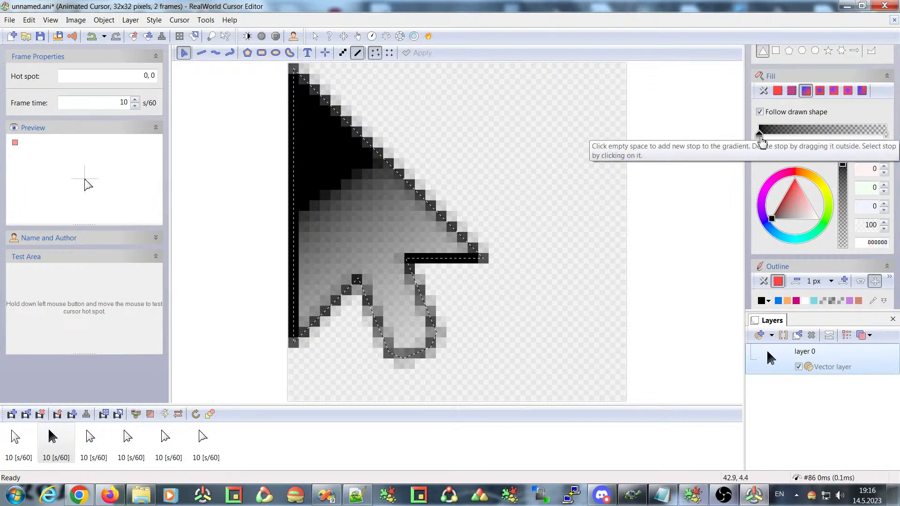
Copy the fill gradient of the first frame's arrow and paste it onto the arrow in the second frame.
{"action": "left_click", "coordinate": [25, 431]}
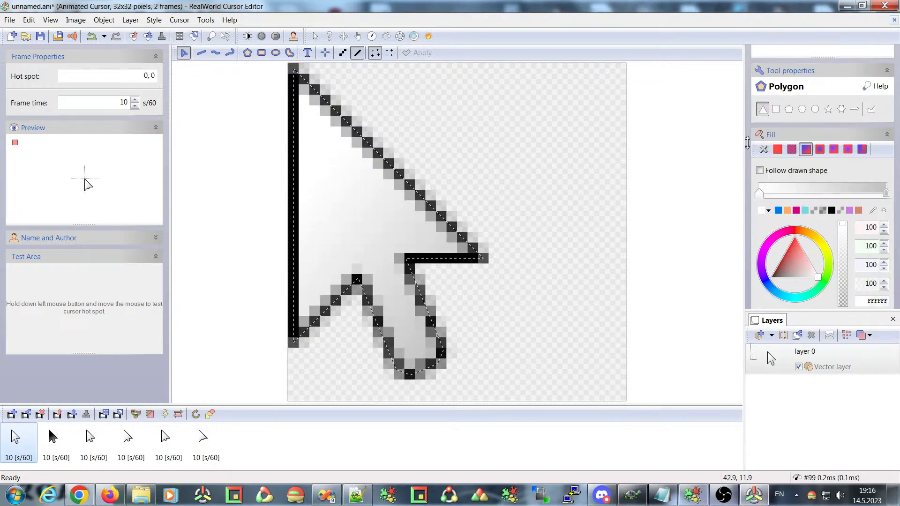
{"action": "right_click", "coordinate": [780, 190]}
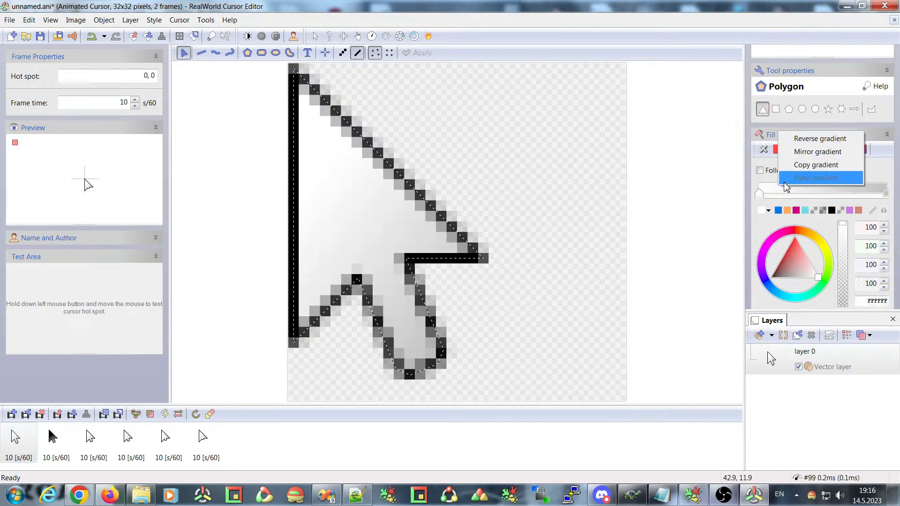
{"action": "left_click", "coordinate": [816, 165]}
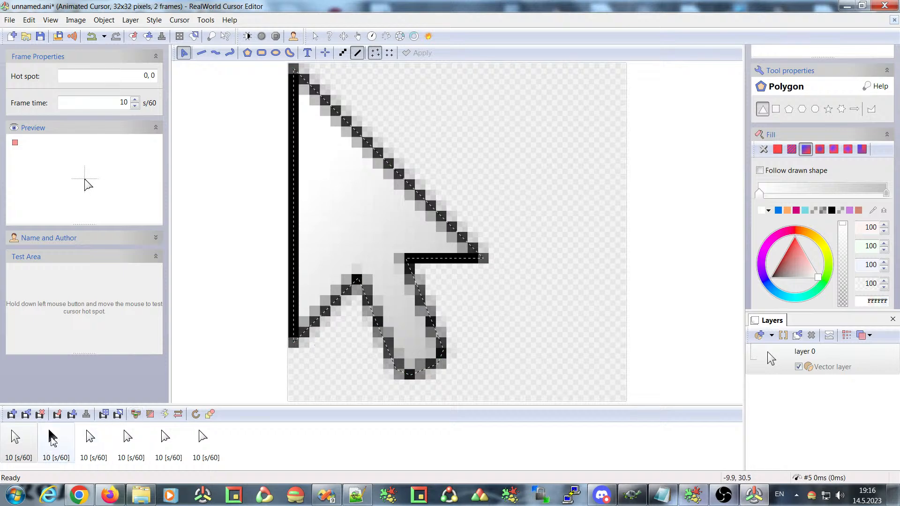
{"action": "left_click", "coordinate": [52, 436]}
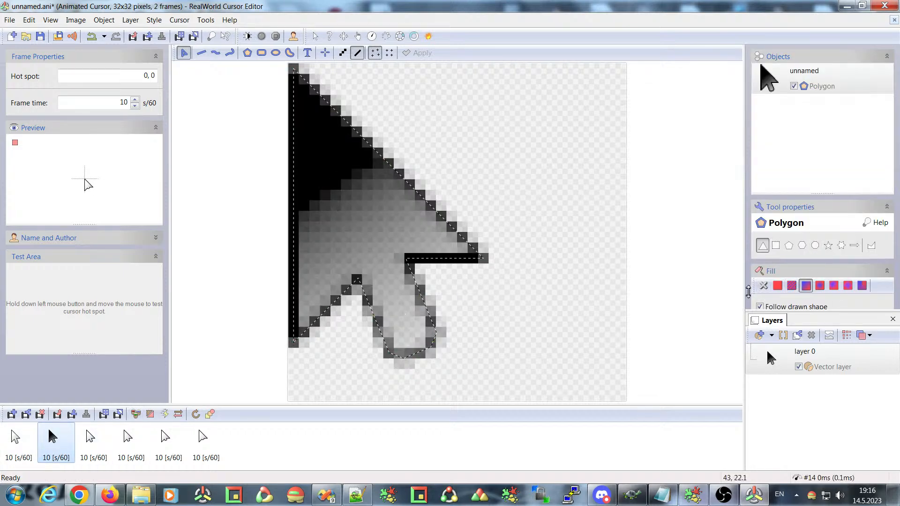
{"action": "right_click", "coordinate": [812, 199]}
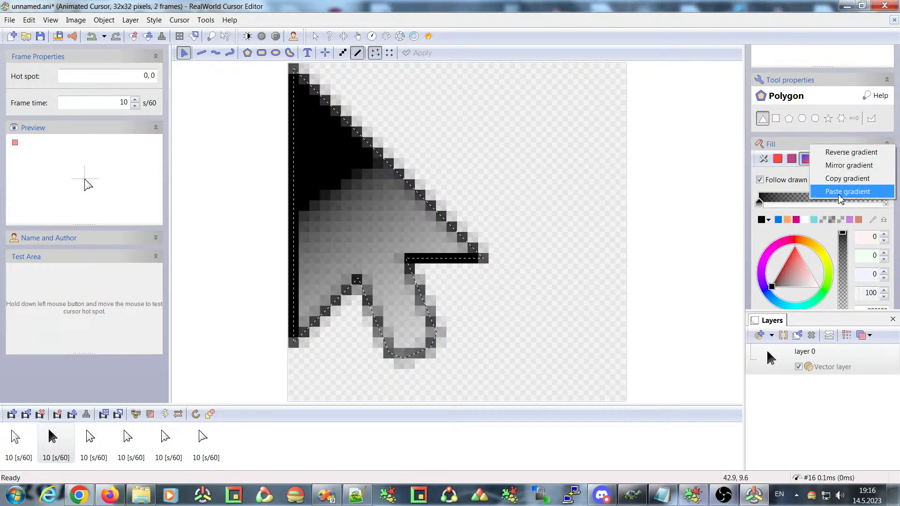
{"action": "left_click", "coordinate": [845, 192]}
Paste the copied white gradient as the fill of the arrow in the third frame.
{"action": "left_click", "coordinate": [94, 439]}
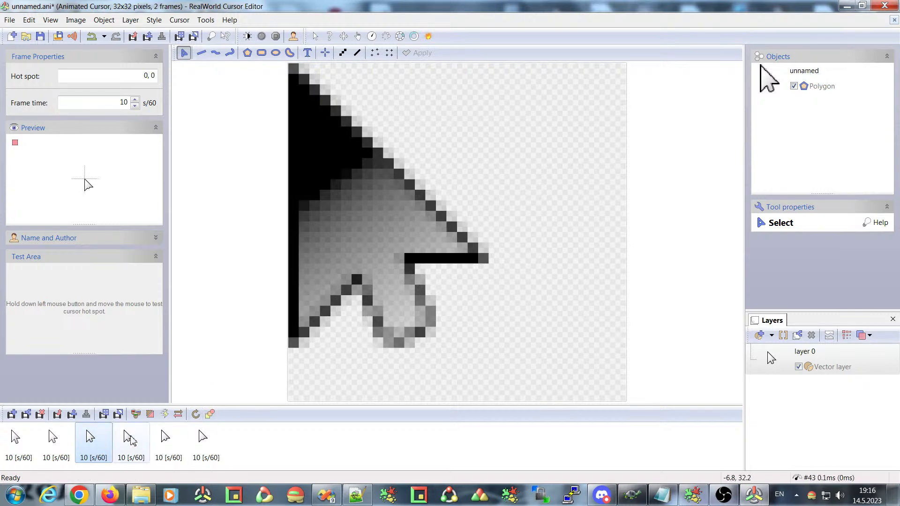
{"action": "left_click", "coordinate": [771, 84]}
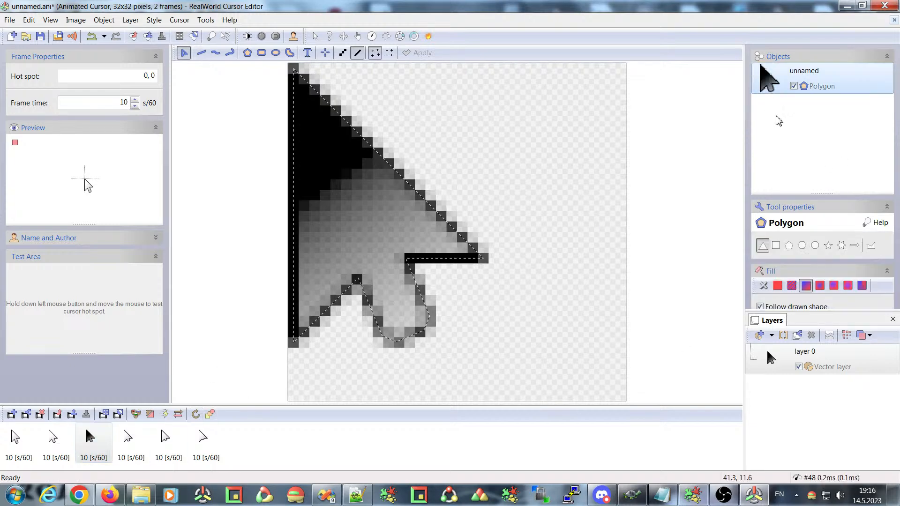
{"action": "scroll", "coordinate": [759, 263], "scroll_direction": "down", "scroll_amount": 3}
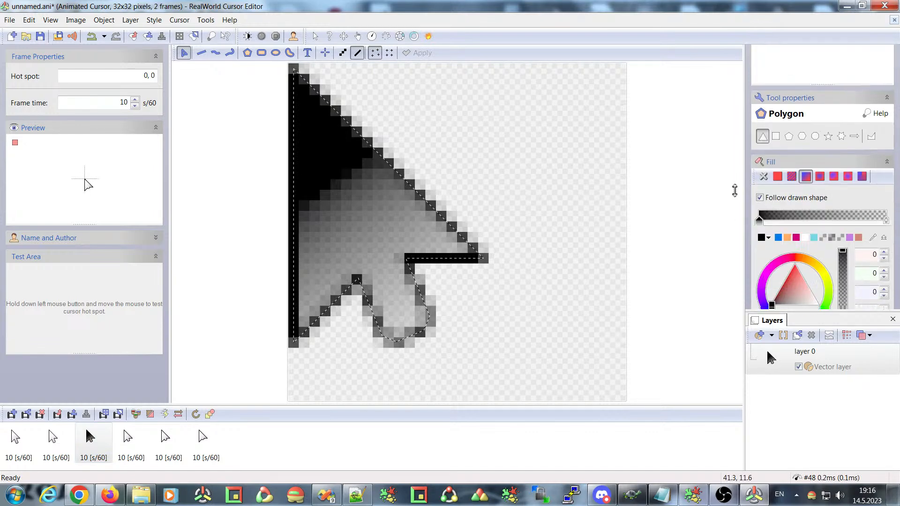
{"action": "right_click", "coordinate": [807, 215]}
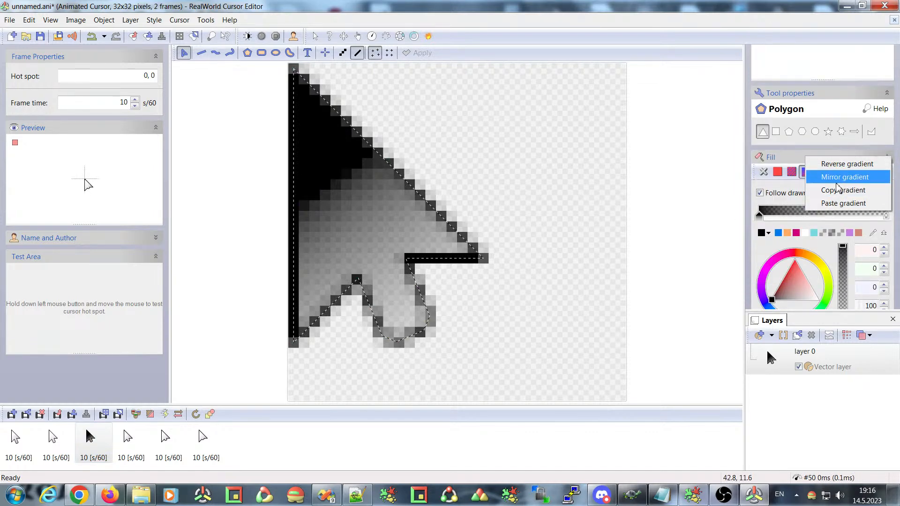
{"action": "left_click", "coordinate": [836, 204]}
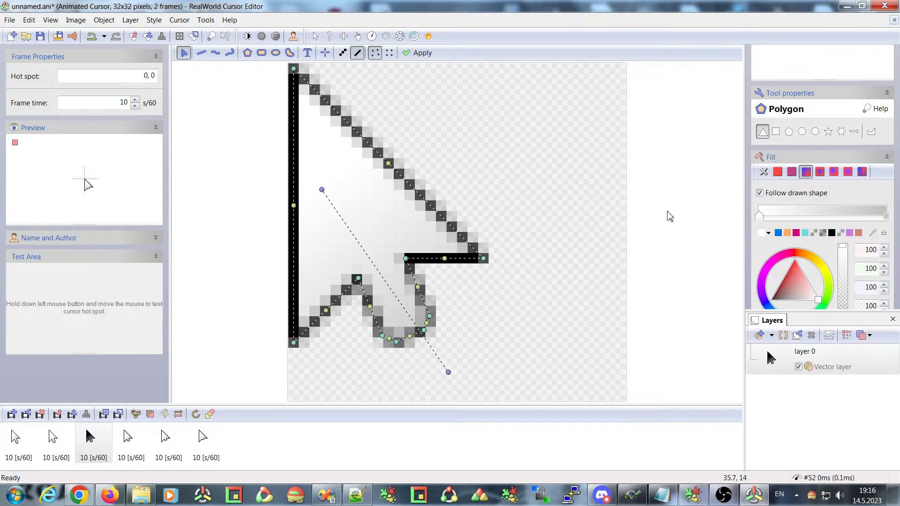
{"action": "key", "text": "Return"}
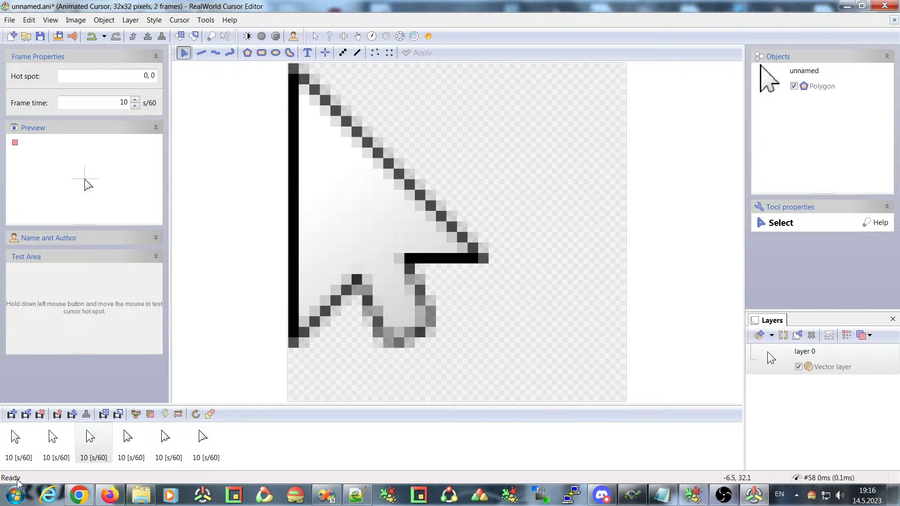
Copy the second through fifth frames and paste the copies at the end of the animation.
{"action": "left_click", "coordinate": [55, 440]}
{"action": "left_click", "coordinate": [171, 440], "text": "shift"}
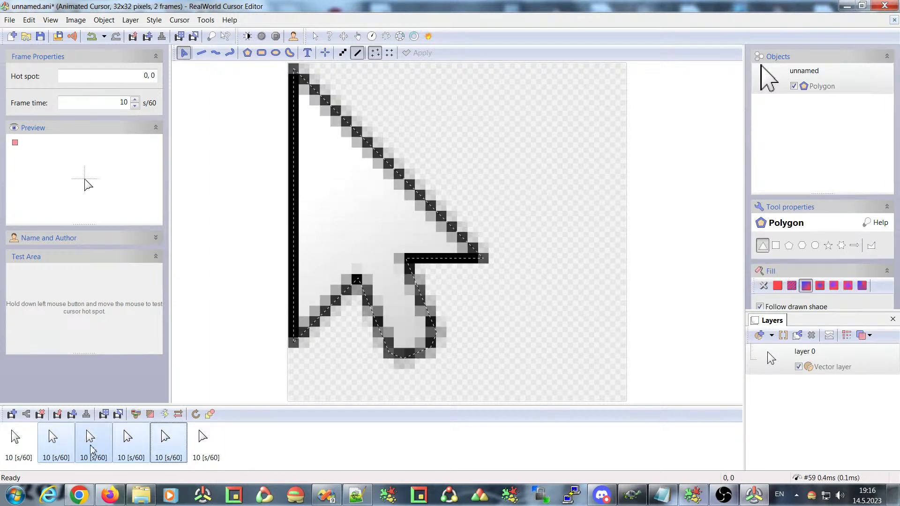
{"action": "left_click", "coordinate": [257, 442]}
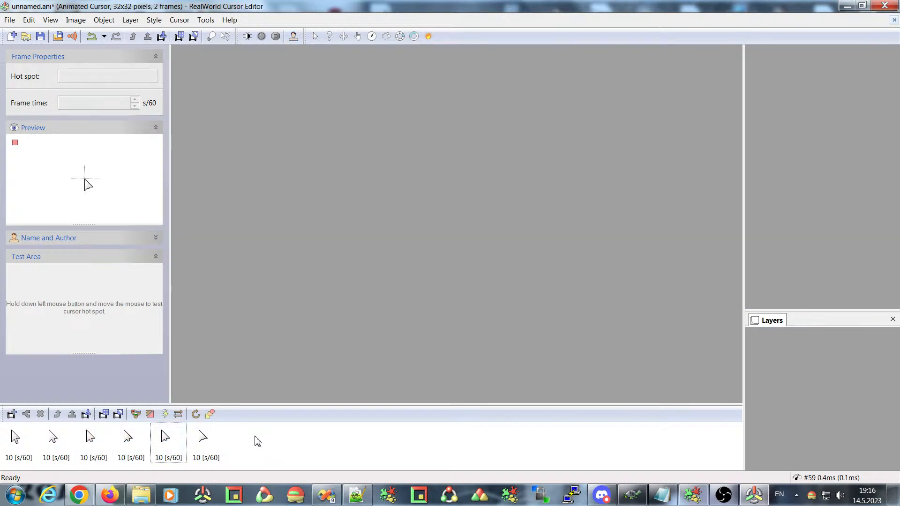
{"action": "key", "text": "ctrl+v"}
{"action": "left_click", "coordinate": [318, 439]}
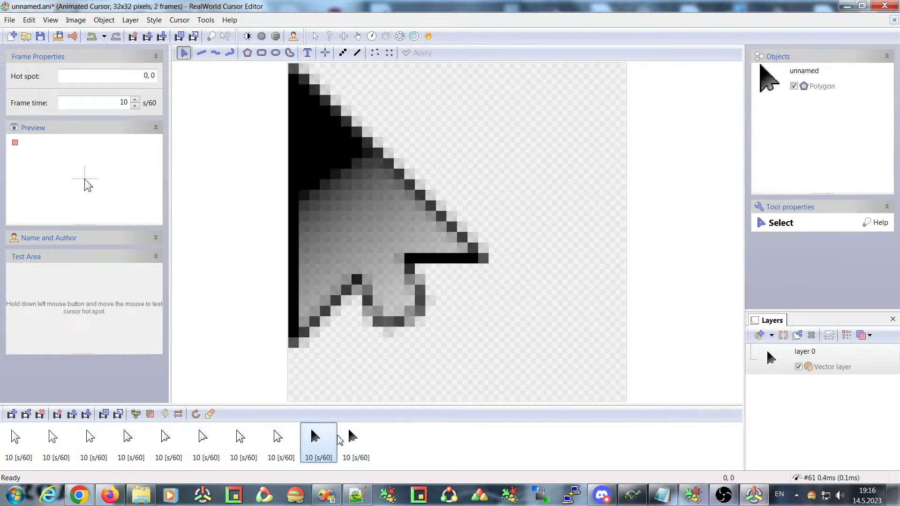
{"action": "left_click", "coordinate": [798, 77]}
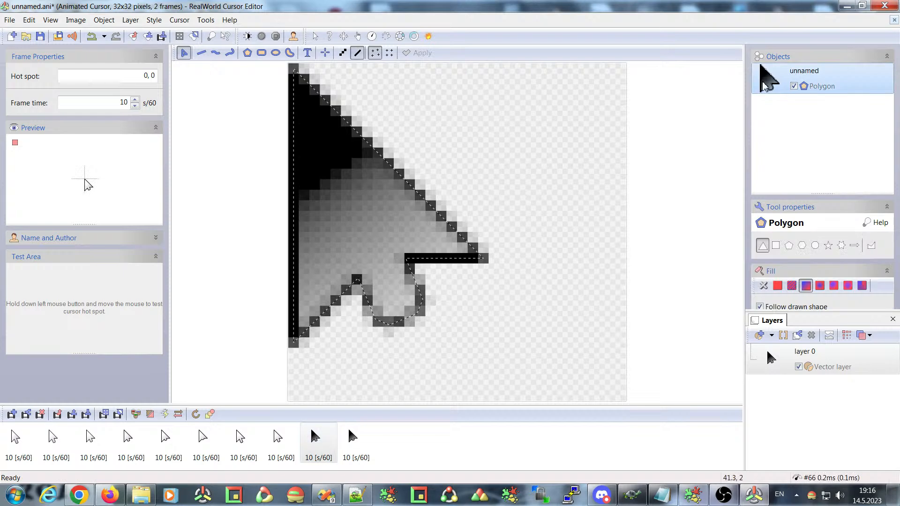
{"action": "scroll", "coordinate": [748, 273], "scroll_direction": "down", "scroll_amount": 1}
{"action": "scroll", "coordinate": [749, 273], "scroll_direction": "down", "scroll_amount": 4}
{"action": "right_click", "coordinate": [818, 206]}
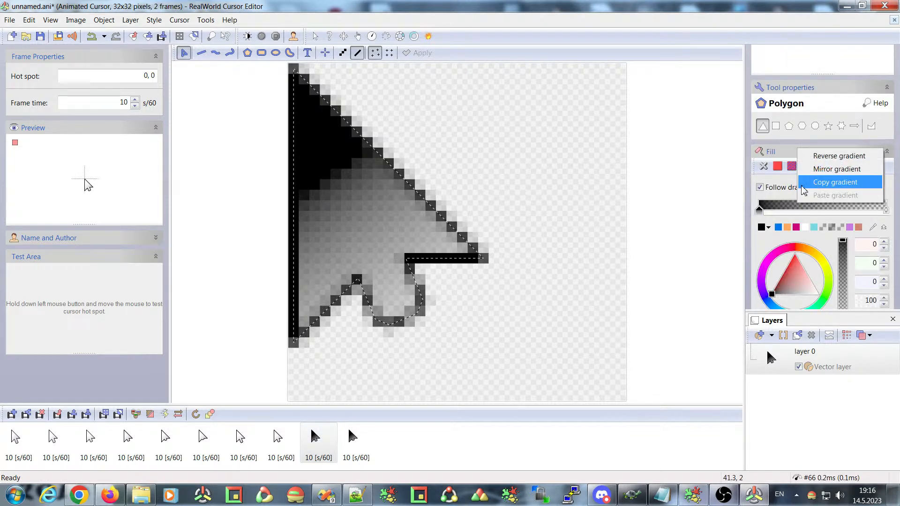
Copy the fill gradient of the eighth frame's arrow and paste it onto the arrow in the ninth frame.
{"action": "left_click", "coordinate": [280, 441]}
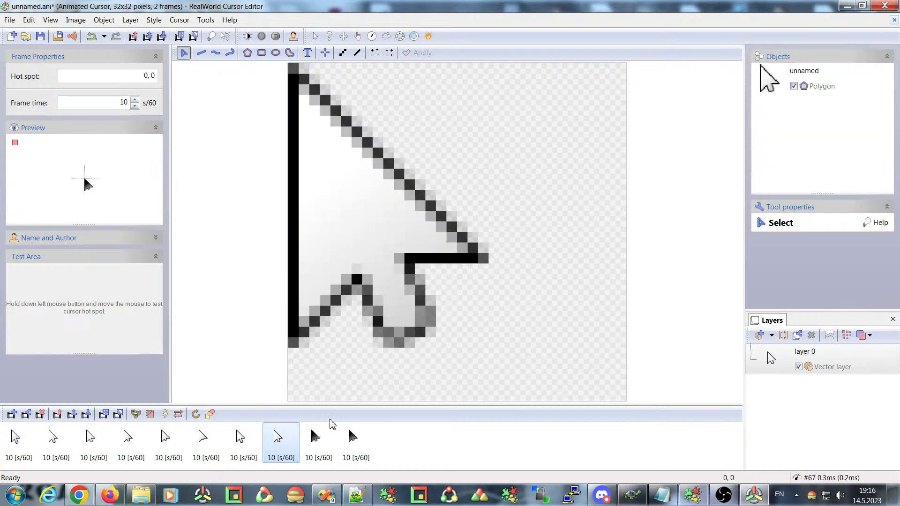
{"action": "left_click", "coordinate": [769, 75]}
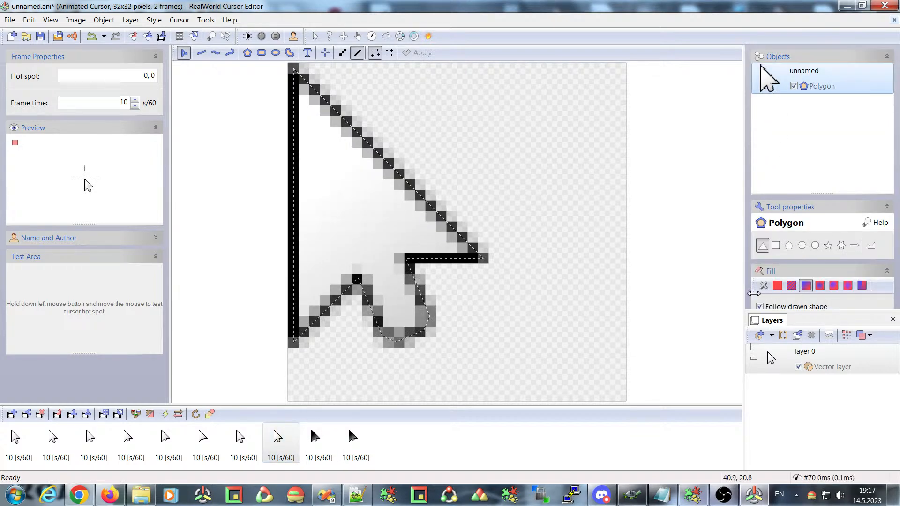
{"action": "scroll", "coordinate": [754, 293], "scroll_direction": "down", "scroll_amount": 4}
{"action": "right_click", "coordinate": [812, 190]}
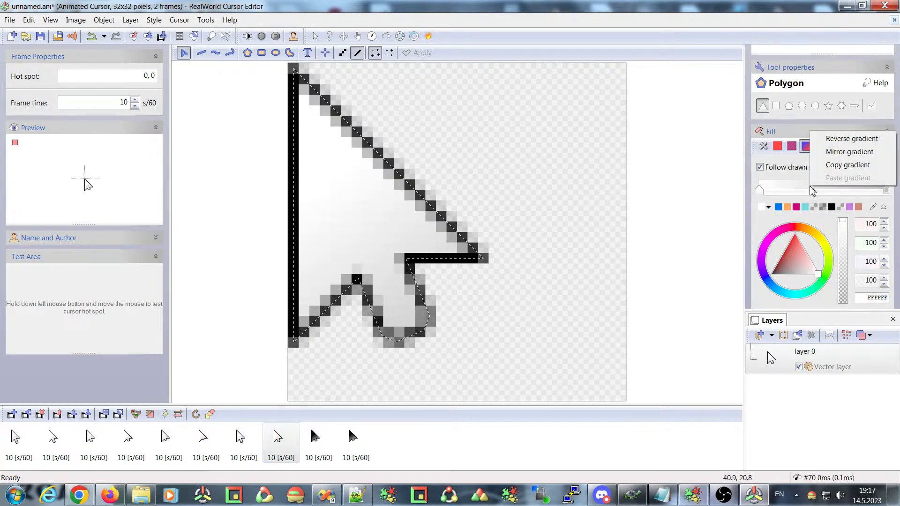
{"action": "left_click", "coordinate": [835, 167]}
{"action": "left_click", "coordinate": [312, 441]}
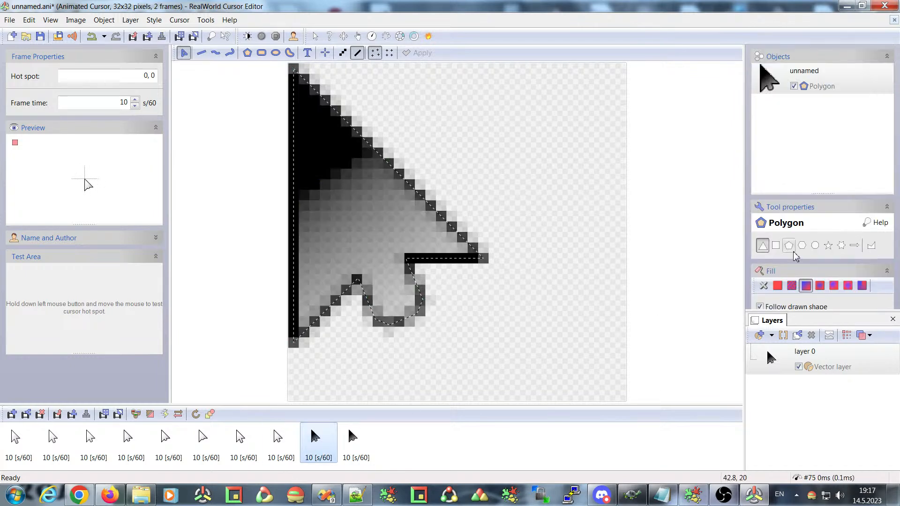
{"action": "scroll", "coordinate": [803, 253], "scroll_direction": "down", "scroll_amount": 3}
{"action": "right_click", "coordinate": [812, 253]}
{"action": "left_click", "coordinate": [829, 238]}
Paste the copied gradient as the fill of the arrow in the tenth frame and deselect the shape.
{"action": "left_click", "coordinate": [352, 440]}
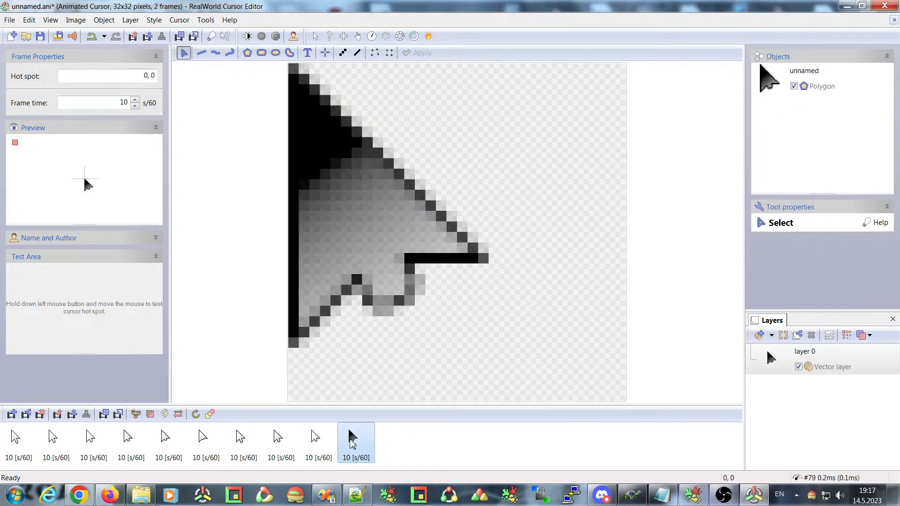
{"action": "left_click", "coordinate": [804, 83]}
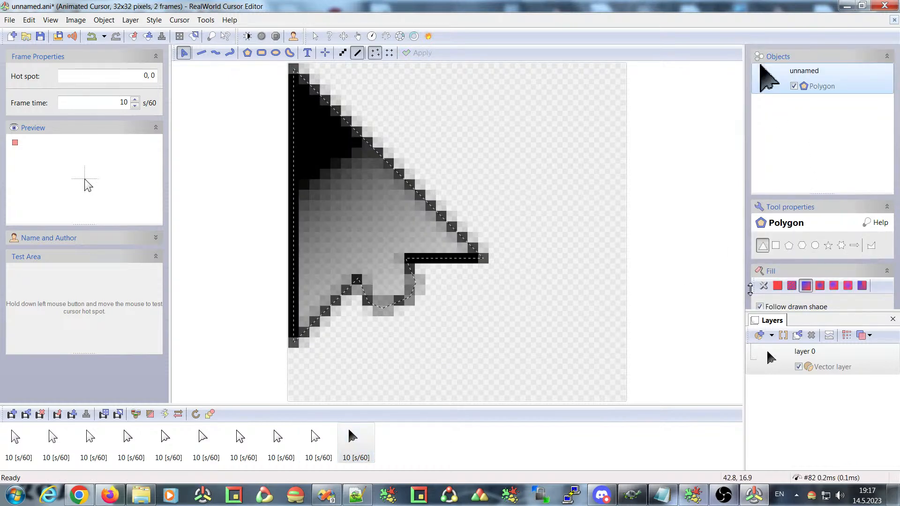
{"action": "left_click_drag", "start_coordinate": [748, 288], "coordinate": [751, 190]}
{"action": "right_click", "coordinate": [813, 230]}
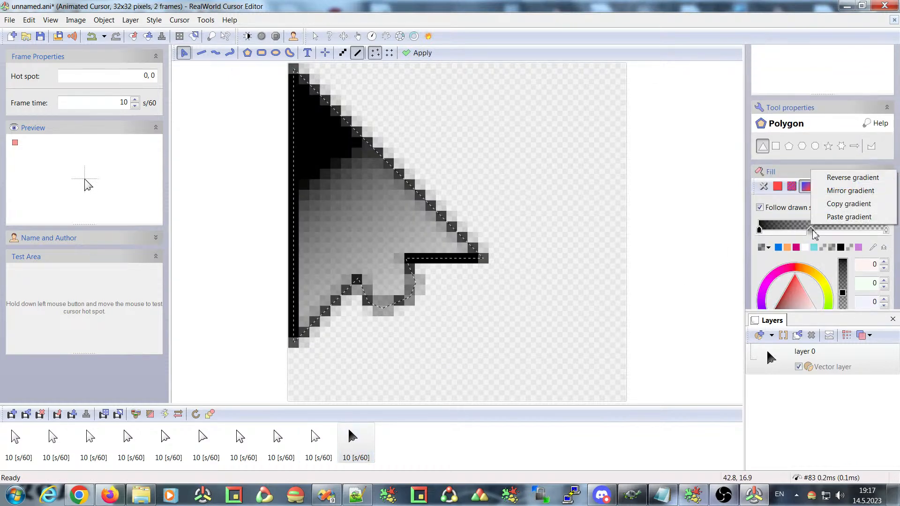
{"action": "left_click", "coordinate": [828, 217]}
{"action": "left_click", "coordinate": [690, 275]}
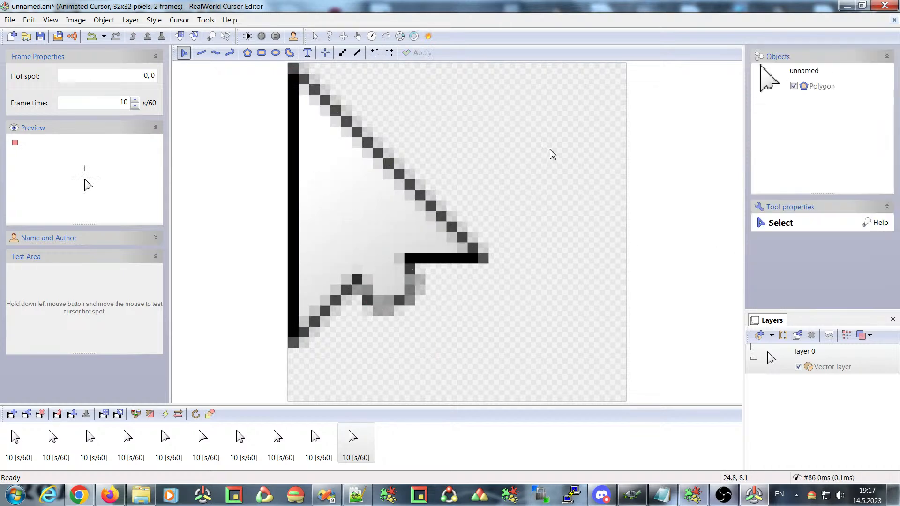
Set the frame time of the last four frames to 5/60 s.
{"action": "left_click", "coordinate": [239, 433], "text": "shift"}
{"action": "left_click", "coordinate": [352, 440]}
{"action": "left_click", "coordinate": [240, 437], "text": "shift"}
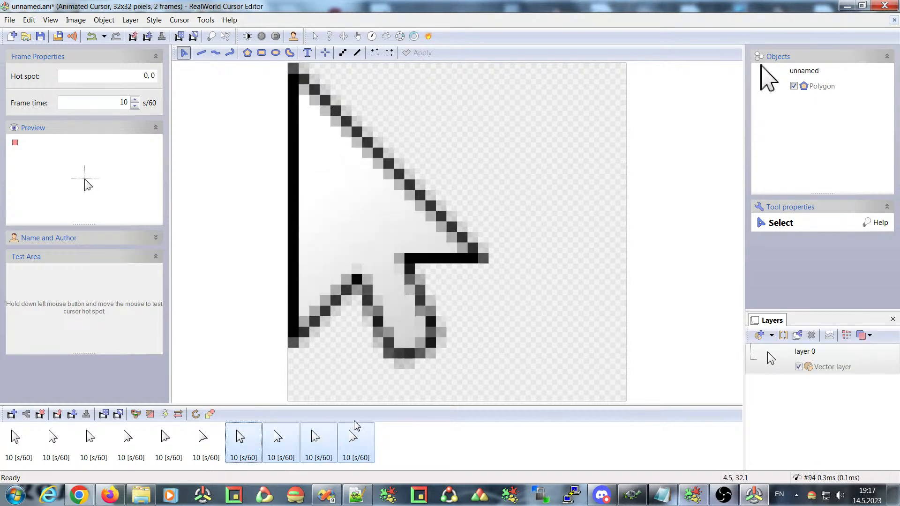
{"action": "left_click", "coordinate": [135, 106]}
{"action": "left_click", "coordinate": [135, 106]}
{"action": "left_click", "coordinate": [135, 106]}
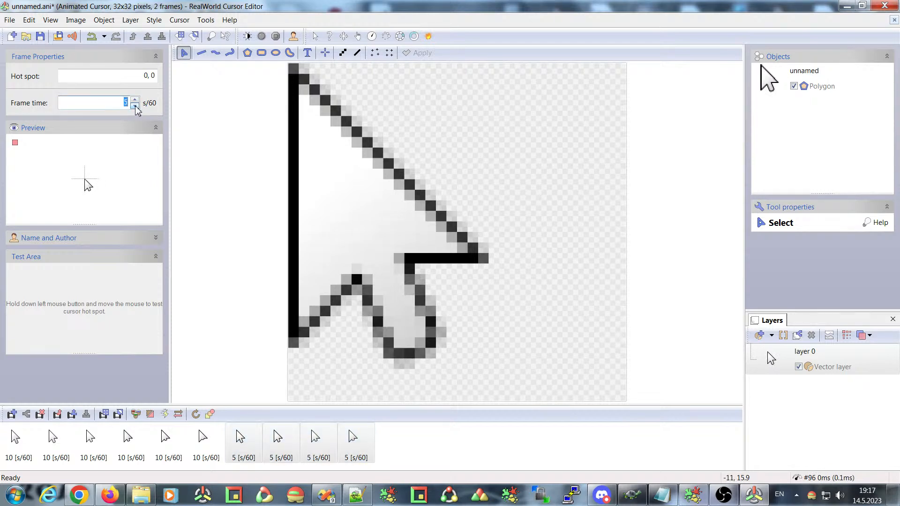
Set the frame time of the second through fifth frames to 5/60 s.
{"action": "left_click", "coordinate": [165, 438]}
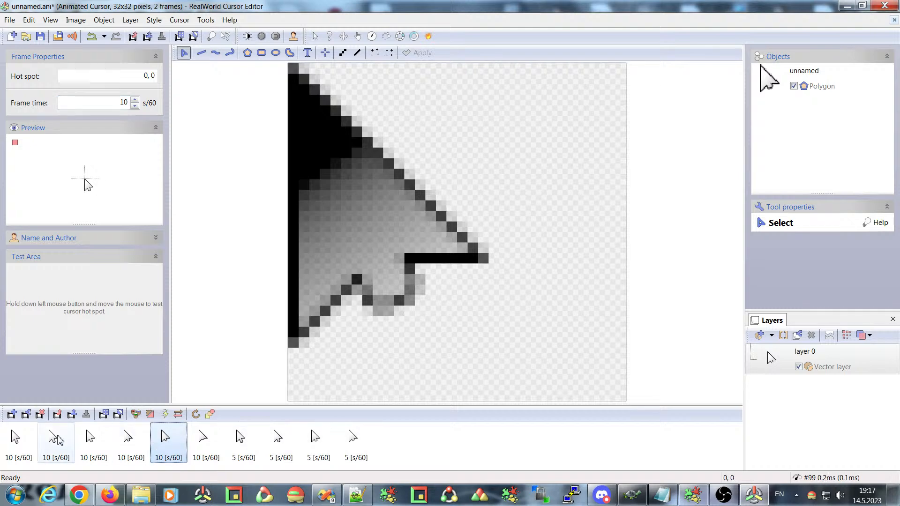
{"action": "left_click", "coordinate": [57, 439], "text": "shift"}
{"action": "left_click", "coordinate": [135, 106]}
{"action": "left_click", "coordinate": [135, 106]}
{"action": "left_click", "coordinate": [135, 106]}
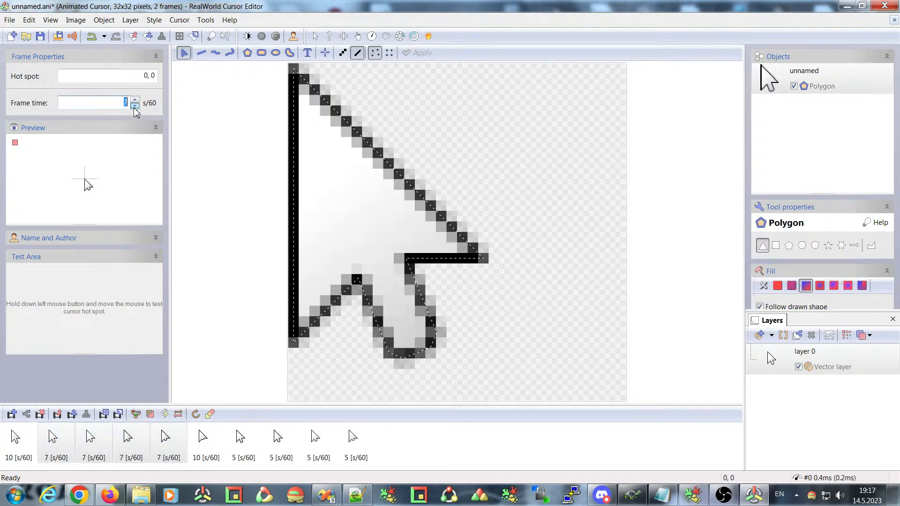
{"action": "left_click", "coordinate": [190, 136]}
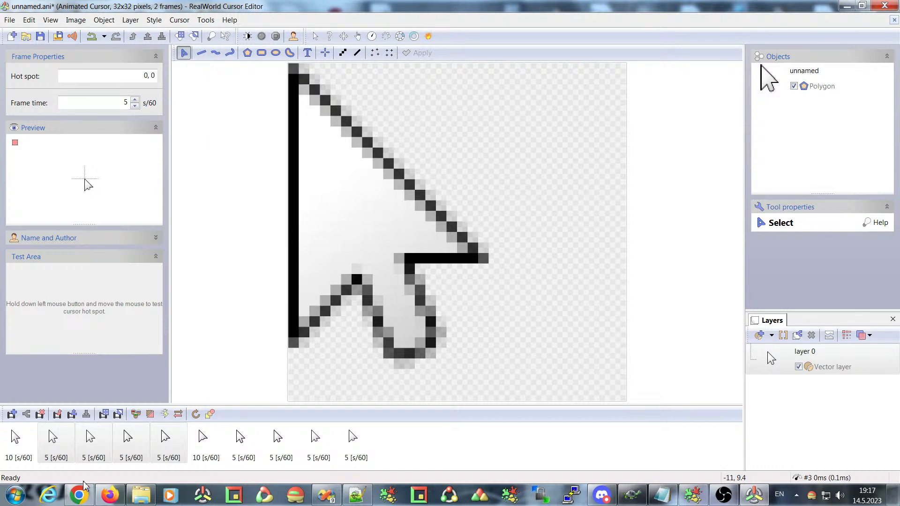
Reverse the order of the last four frames in the animation.
{"action": "left_click", "coordinate": [230, 438]}
{"action": "left_click", "coordinate": [349, 429], "text": "shift"}
{"action": "left_click", "coordinate": [181, 416]}
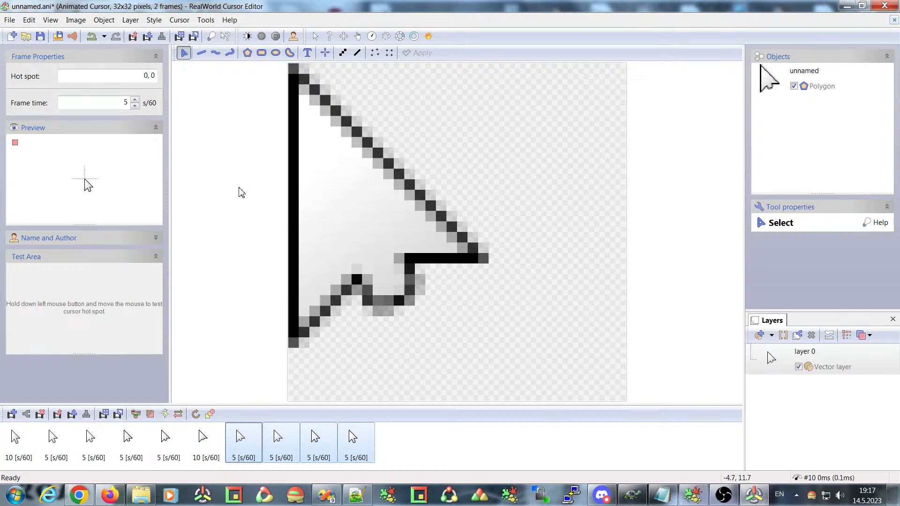
{"action": "left_click", "coordinate": [376, 204]}
{"action": "left_click", "coordinate": [258, 178]}
{"action": "left_click", "coordinate": [328, 137]}
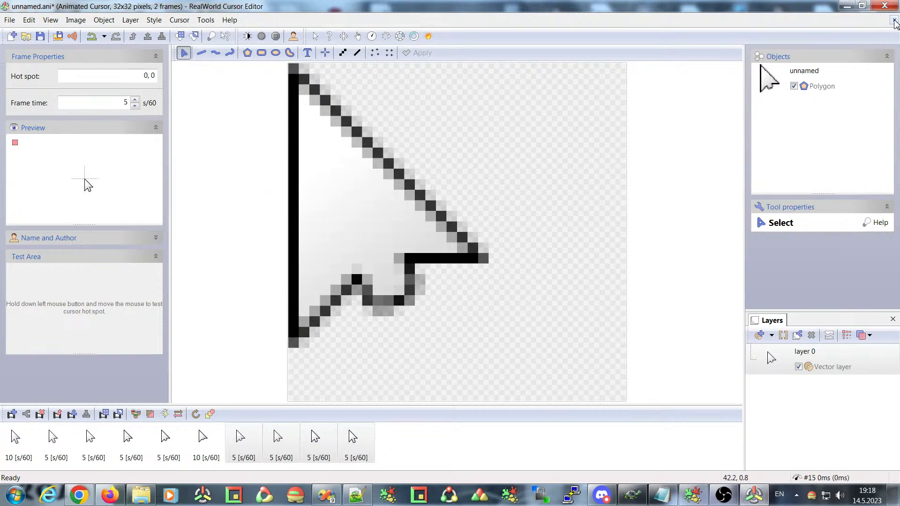
Close the animated cursor and create a new 32-bit vector-layer mouse cursor with canvas sizes 128, 64, 47 and 32.
{"action": "left_click", "coordinate": [894, 21]}
{"action": "left_click", "coordinate": [445, 251]}
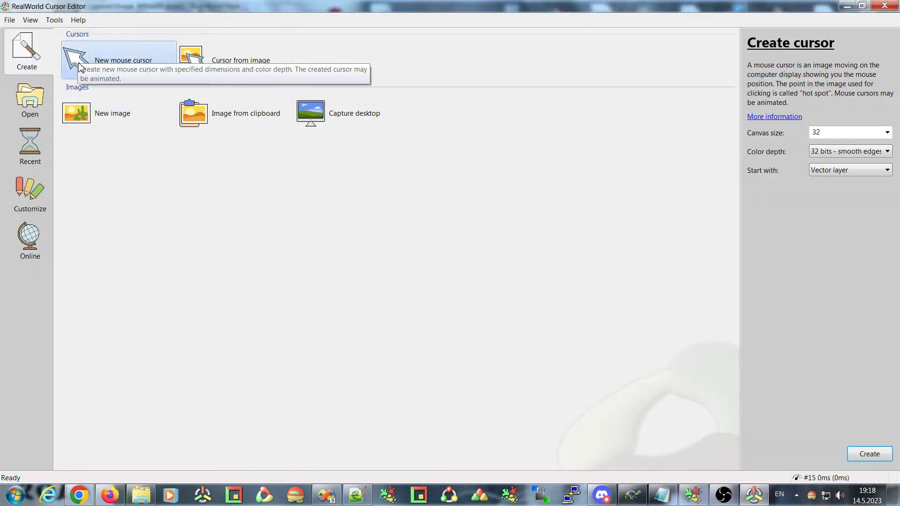
{"action": "left_click", "coordinate": [839, 133]}
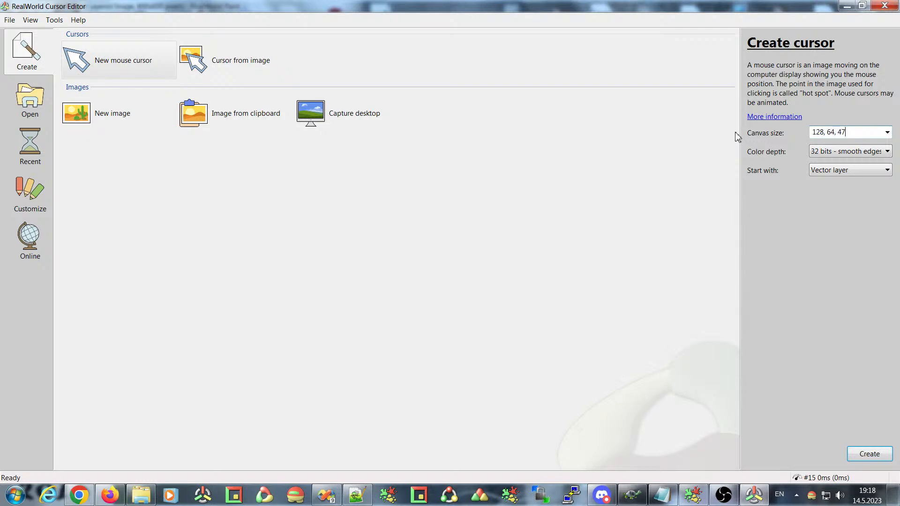
{"action": "type", "text": "32"}
{"action": "left_click", "coordinate": [869, 453]}
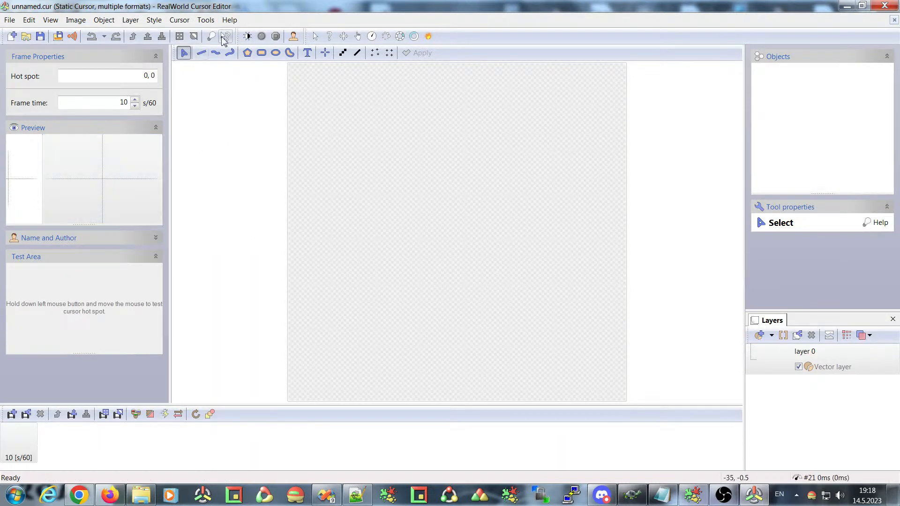
Add an up-left arrow shape with head size 80 and a longer tail to the new cursor.
{"action": "left_click", "coordinate": [315, 36]}
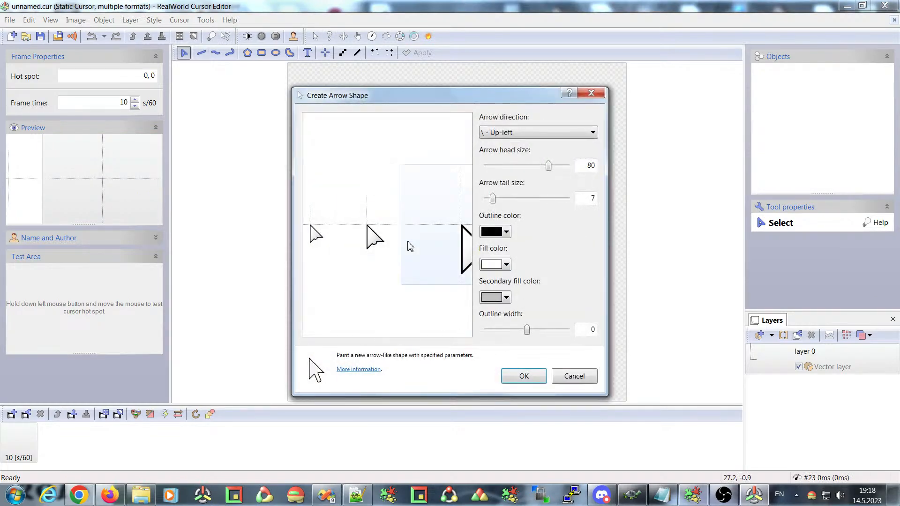
{"action": "left_click_drag", "start_coordinate": [493, 202], "coordinate": [524, 202]}
{"action": "left_click", "coordinate": [524, 376]}
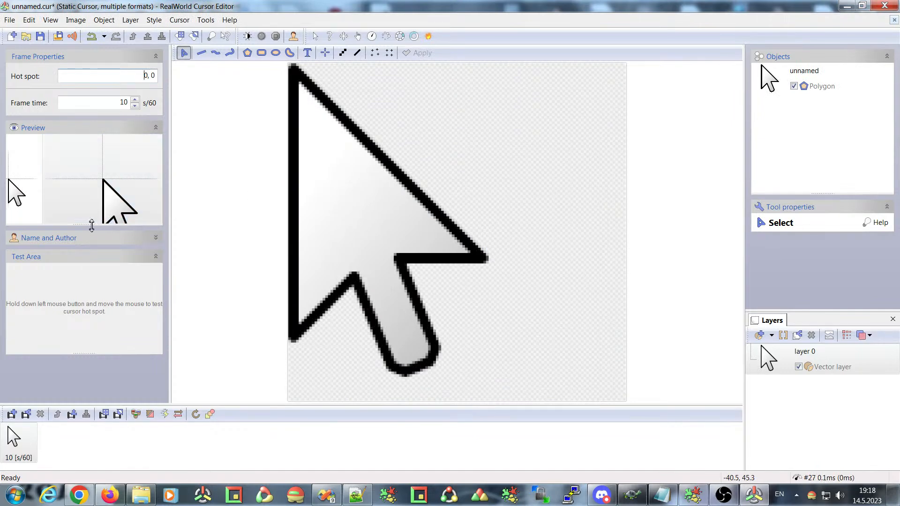
Enlarge the preview area and compare how the arrow is rendered at the cursor's different image sizes.
{"action": "left_click_drag", "start_coordinate": [89, 225], "coordinate": [89, 283]}
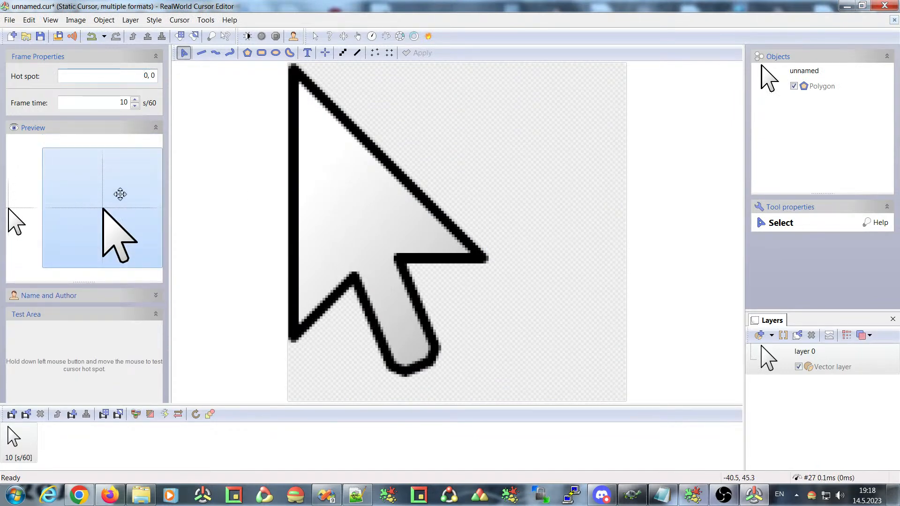
{"action": "left_click", "coordinate": [27, 216]}
{"action": "left_click", "coordinate": [31, 213]}
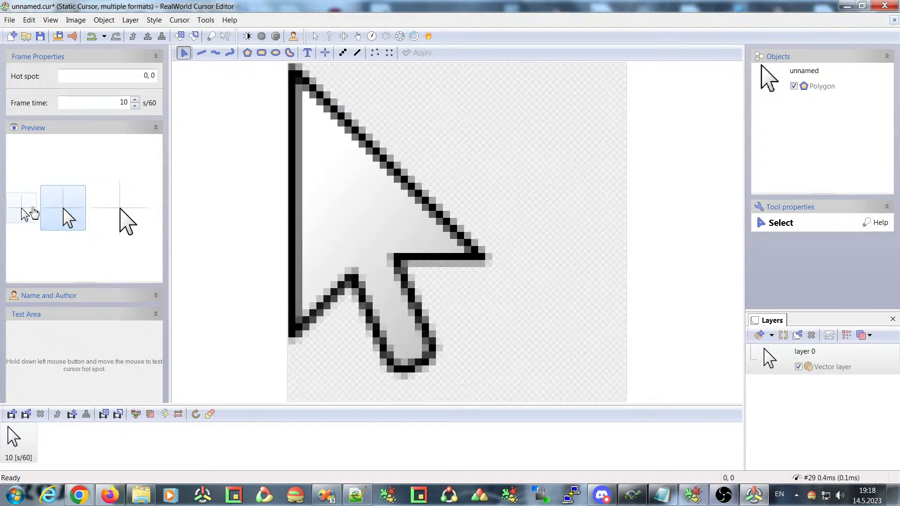
{"action": "left_click", "coordinate": [28, 212]}
{"action": "left_click", "coordinate": [80, 199]}
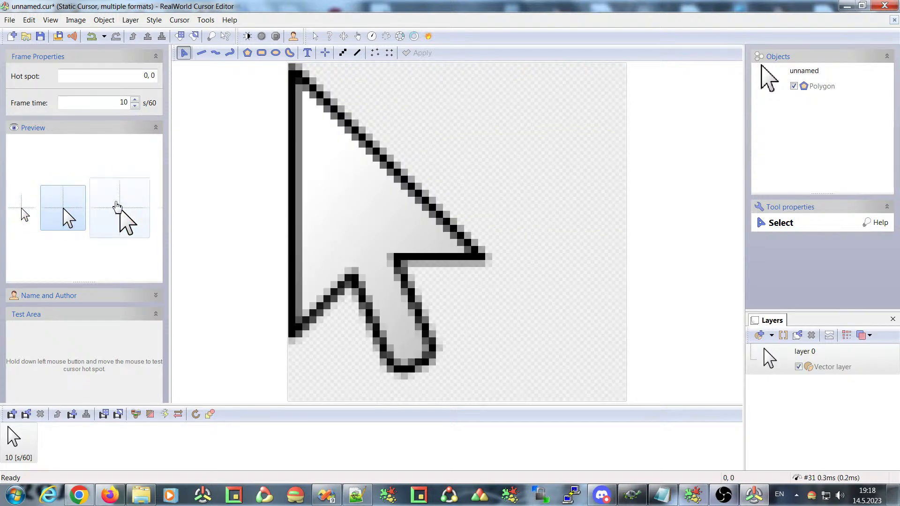
{"action": "left_click", "coordinate": [115, 199]}
{"action": "left_click", "coordinate": [132, 202]}
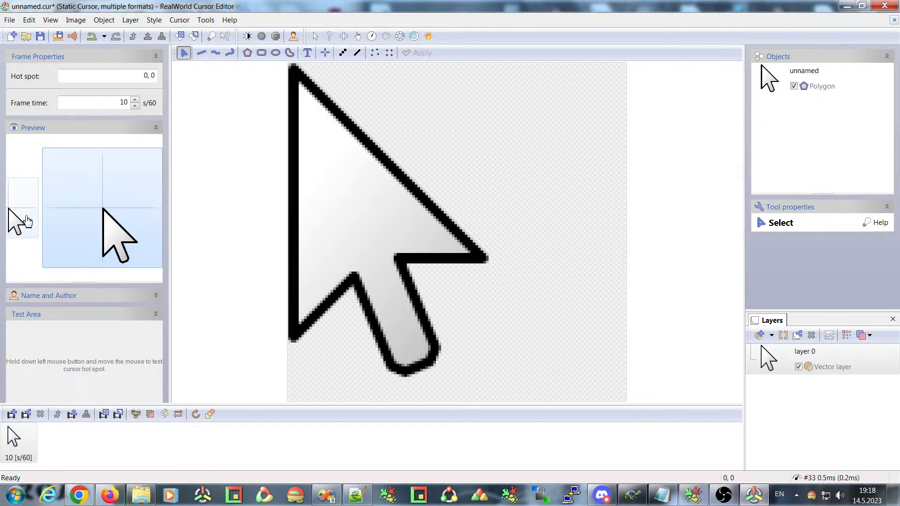
Switch between the cursor's image sizes to inspect the arrow's rendering, ending on the 128-pixel image.
{"action": "left_click", "coordinate": [28, 220]}
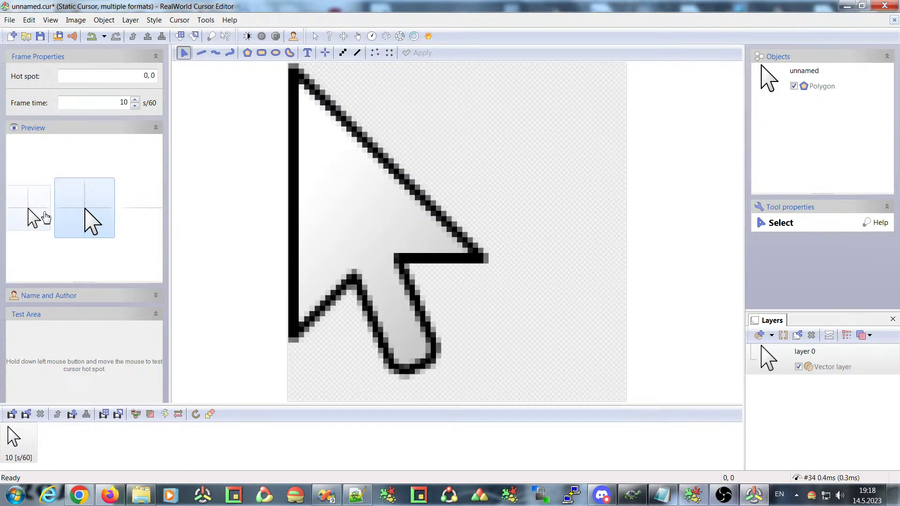
{"action": "left_click", "coordinate": [34, 216]}
{"action": "left_click", "coordinate": [21, 214]}
{"action": "left_click", "coordinate": [65, 212]}
{"action": "left_click", "coordinate": [115, 210]}
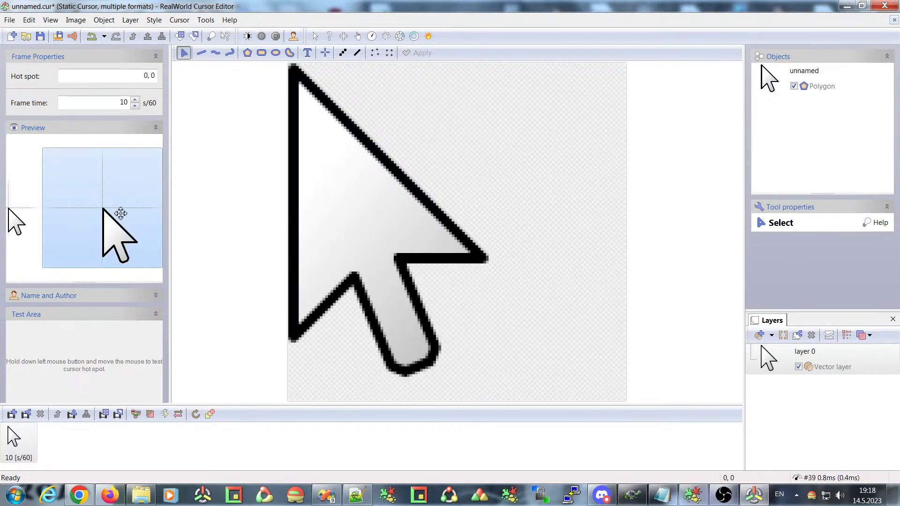
{"action": "left_click", "coordinate": [154, 20]}
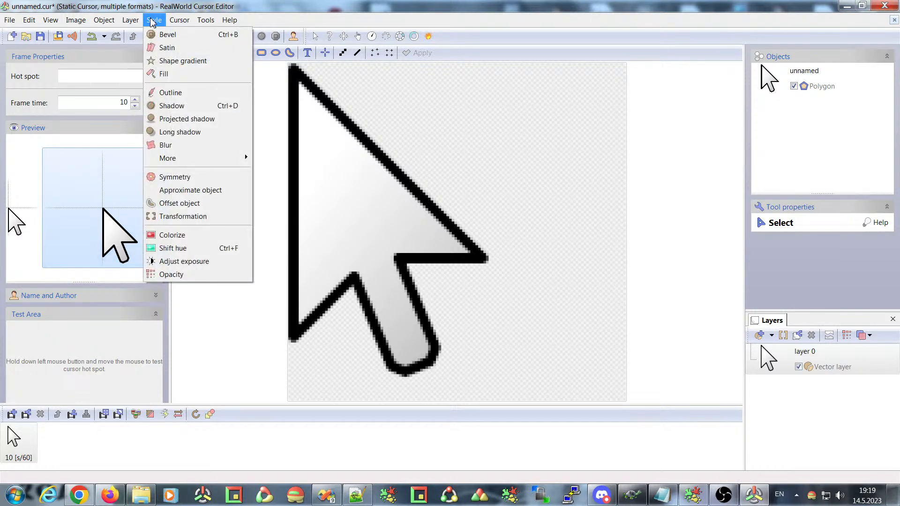
{"action": "mouse_move", "coordinate": [140, 24]}
{"action": "mouse_move", "coordinate": [180, 20]}
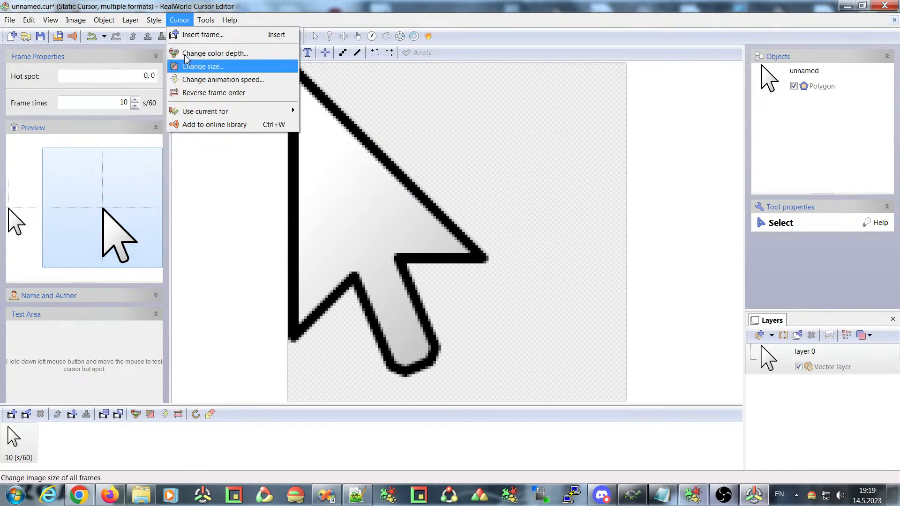
{"action": "mouse_move", "coordinate": [205, 115]}
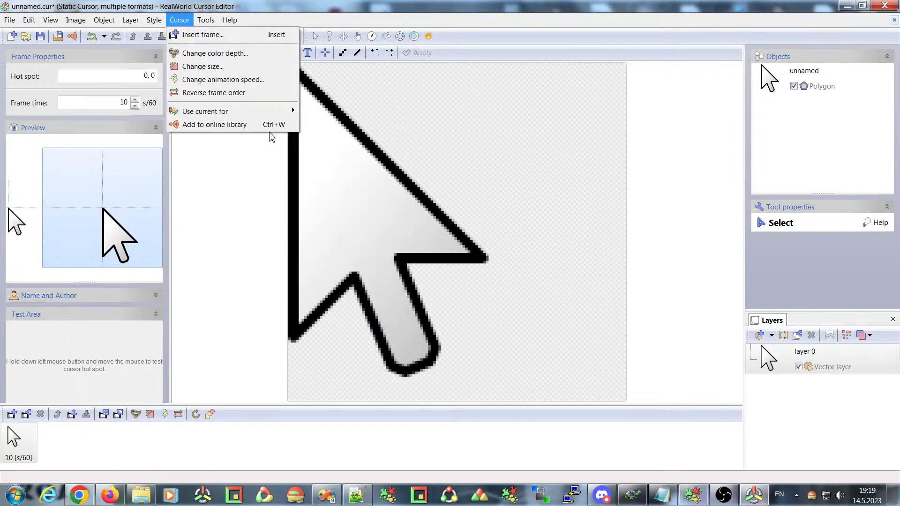
{"action": "left_click", "coordinate": [222, 17]}
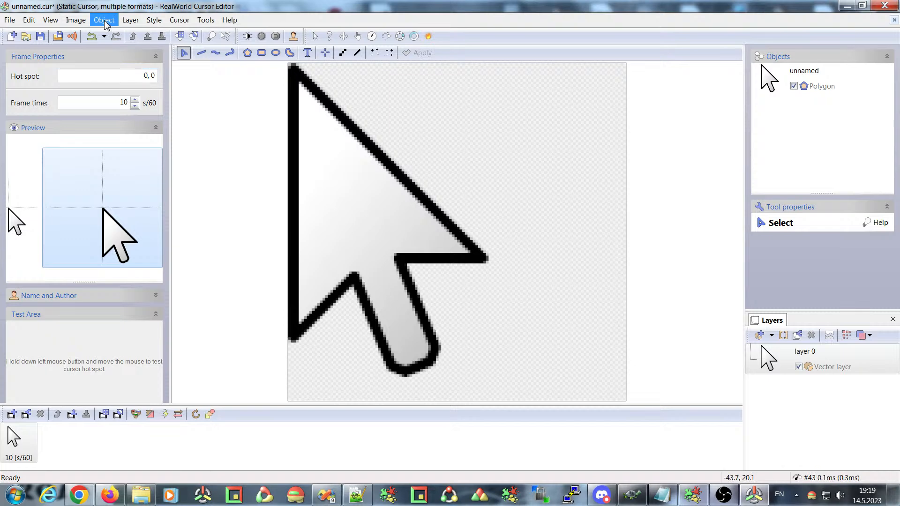
{"action": "left_click", "coordinate": [364, 286]}
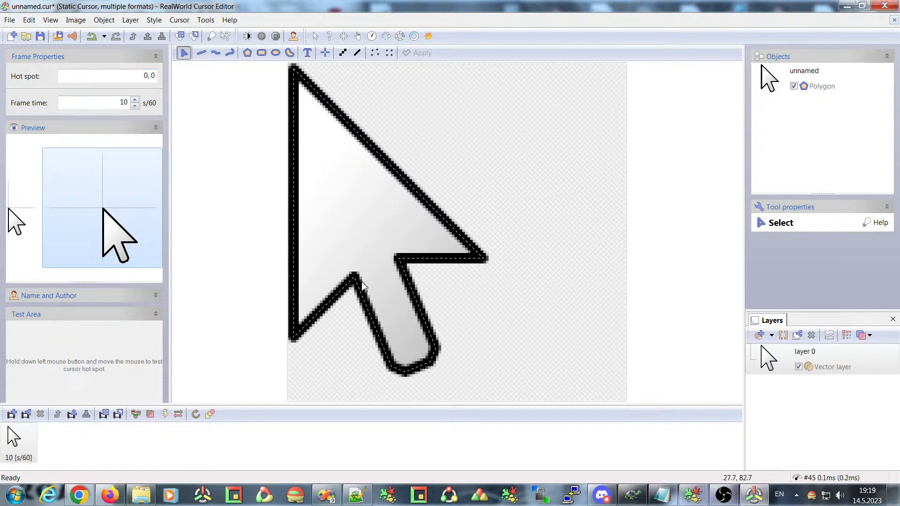
{"action": "left_click", "coordinate": [275, 193]}
Show the 64-pixel image and resize the preview area to view all cursor sizes side by side.
{"action": "left_click", "coordinate": [30, 215]}
{"action": "left_click_drag", "start_coordinate": [167, 224], "coordinate": [480, 228]}
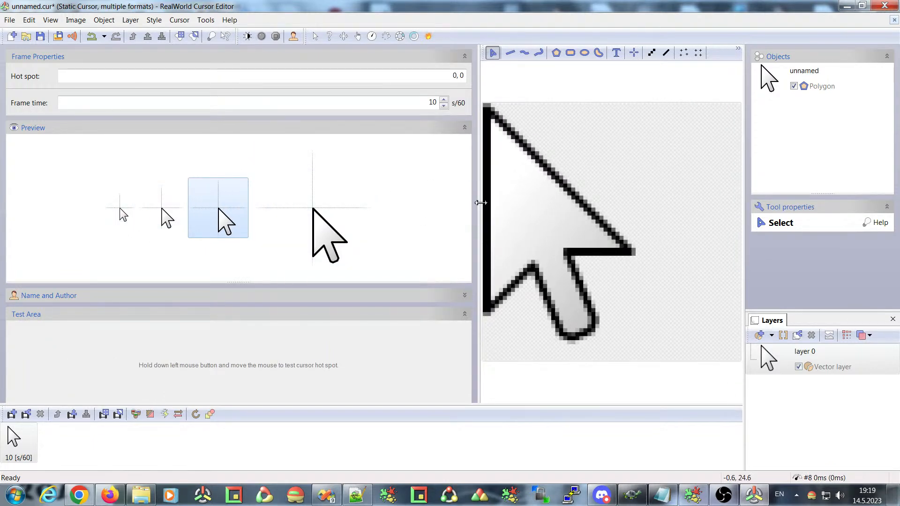
{"action": "left_click_drag", "start_coordinate": [481, 203], "coordinate": [116, 216]}
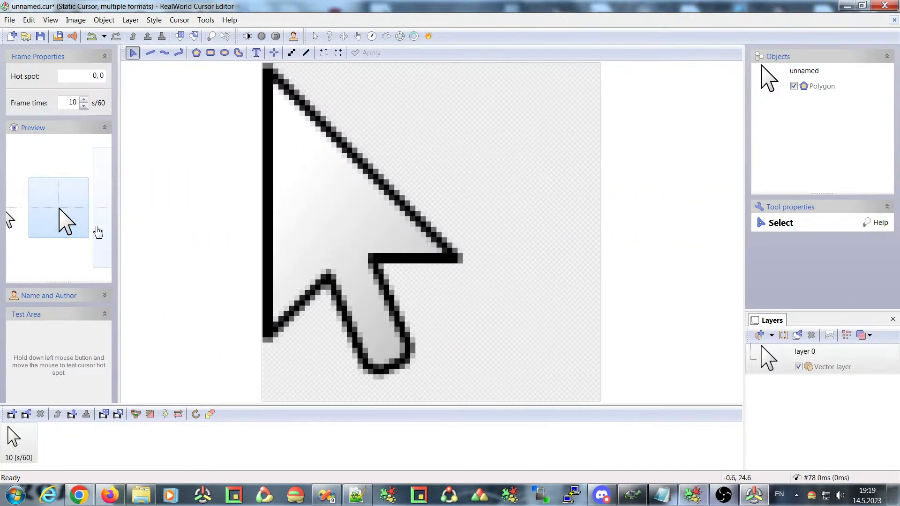
{"action": "left_click_drag", "start_coordinate": [120, 225], "coordinate": [139, 226]}
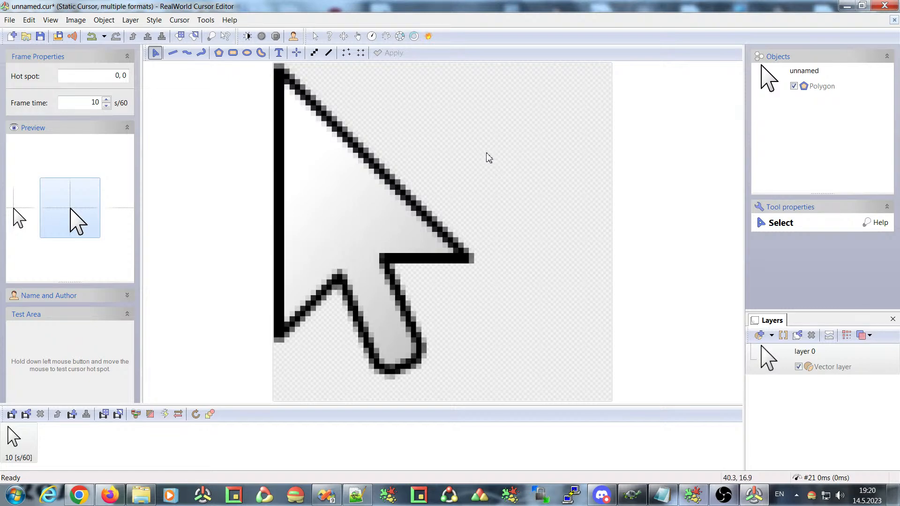
Close the unnamed cursor without saving its changes.
{"action": "left_click", "coordinate": [894, 22]}
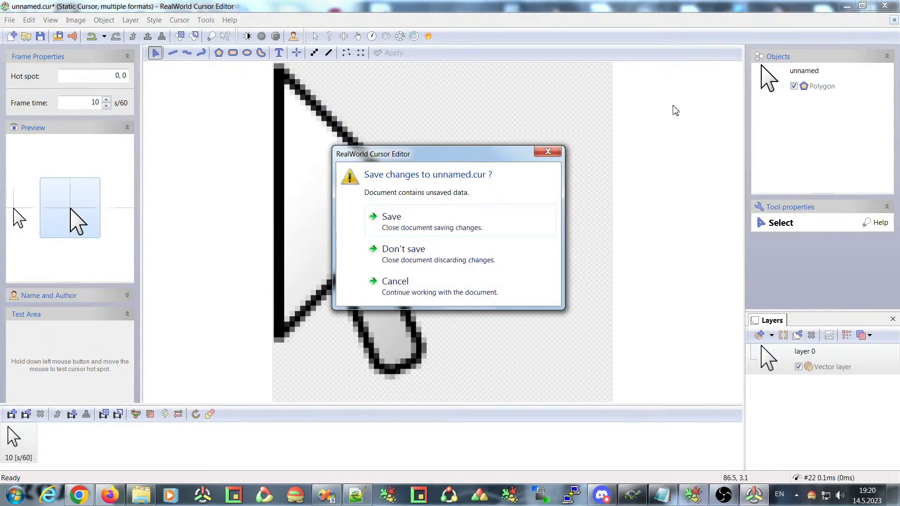
{"action": "left_click", "coordinate": [414, 259]}
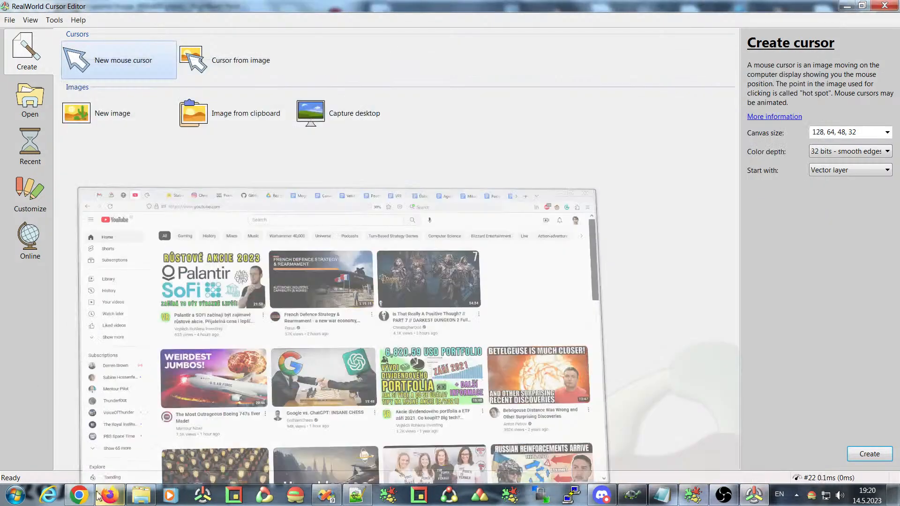
Check the live stream chat in Chrome, and read the feature suggestions in the suggestions channel of the RealWorld Design server in Discord.
{"action": "left_click", "coordinate": [79, 496]}
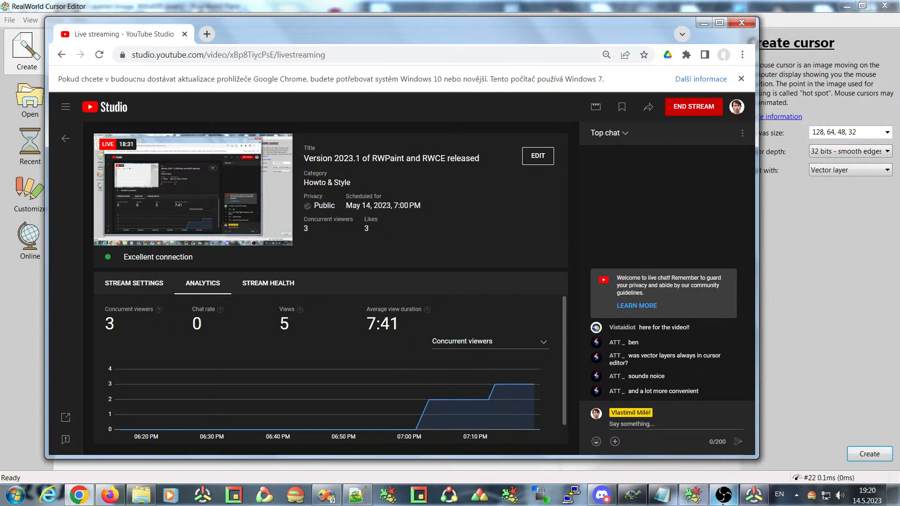
{"action": "left_click", "coordinate": [606, 498]}
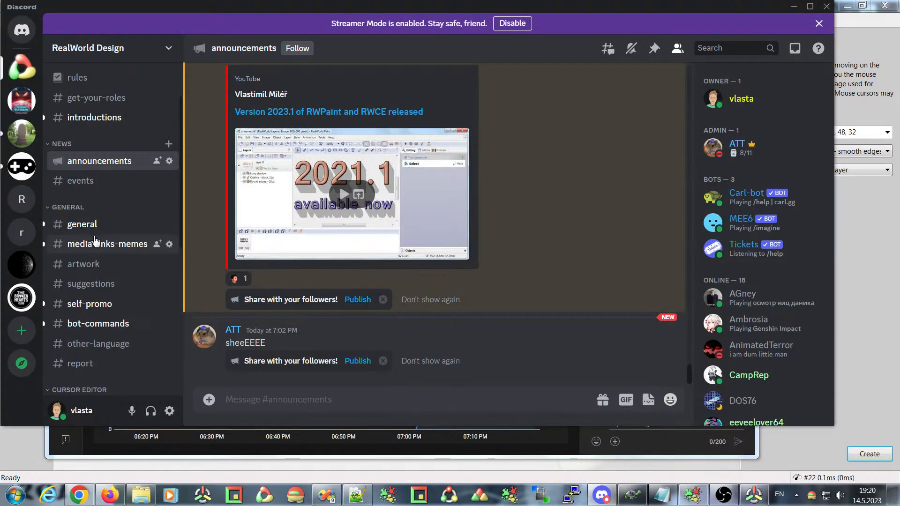
{"action": "left_click", "coordinate": [92, 285]}
{"action": "scroll", "coordinate": [351, 295], "scroll_direction": "up", "scroll_amount": 15}
{"action": "scroll", "coordinate": [328, 253], "scroll_direction": "up", "scroll_amount": 5}
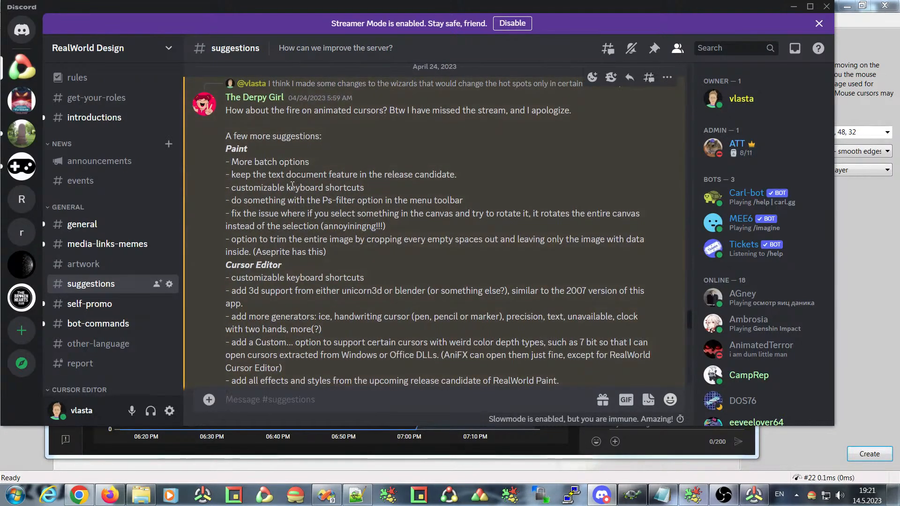
{"action": "left_click_drag", "start_coordinate": [231, 163], "coordinate": [368, 177]}
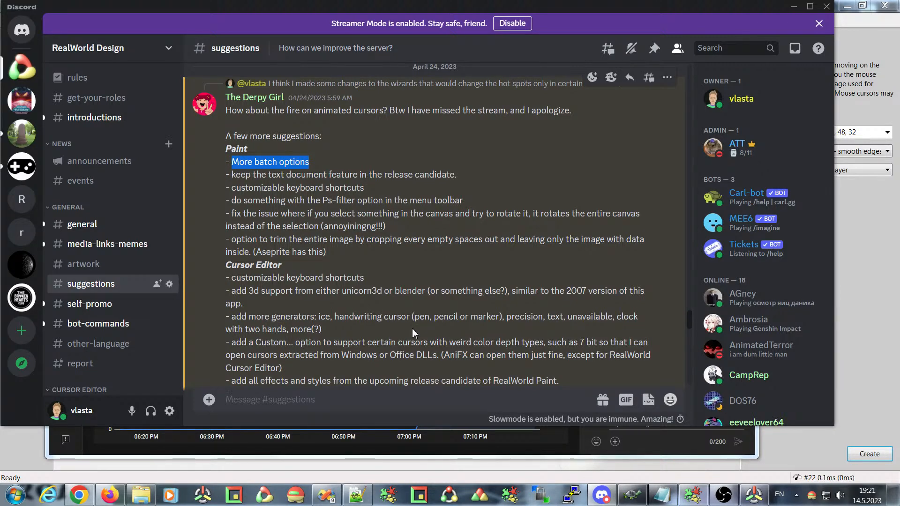
Switch to RealWorld Paint, close the unnamed layered image without saving, and show the batch processing page.
{"action": "left_click", "coordinate": [709, 497]}
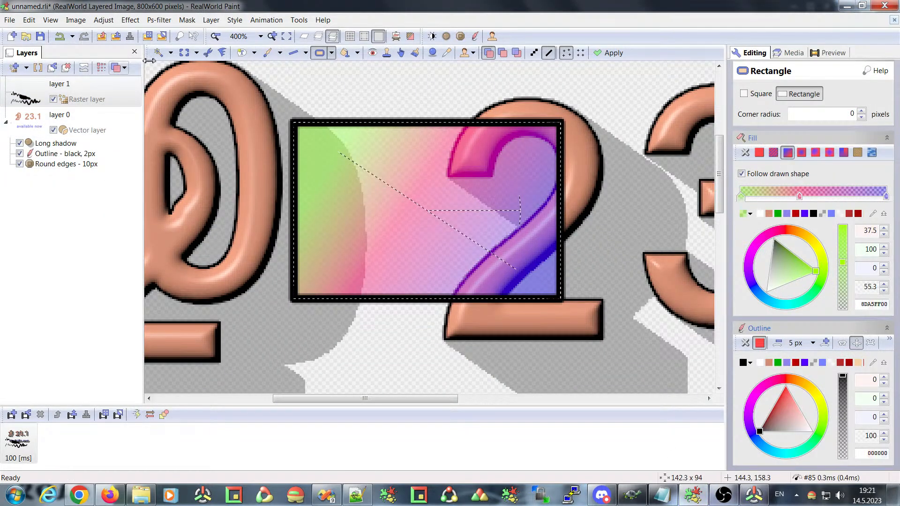
{"action": "left_click", "coordinate": [894, 19]}
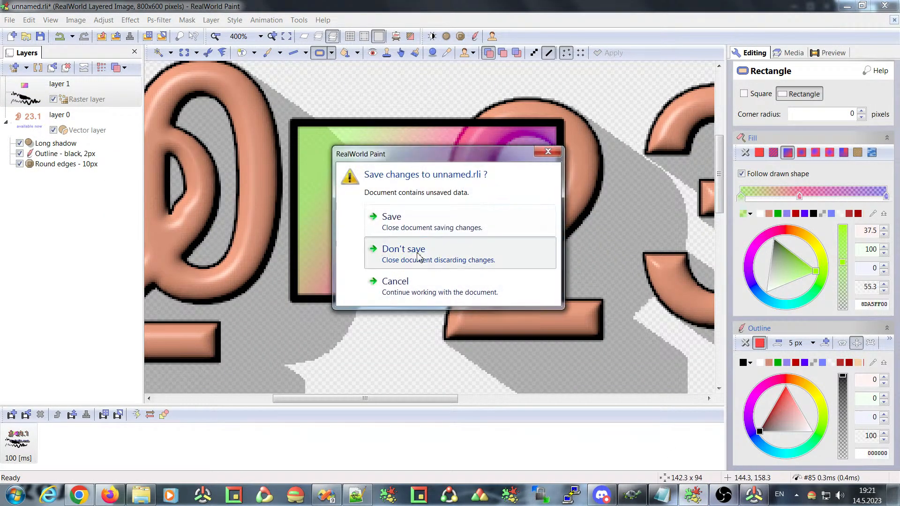
{"action": "left_click", "coordinate": [393, 251]}
{"action": "left_click", "coordinate": [29, 192]}
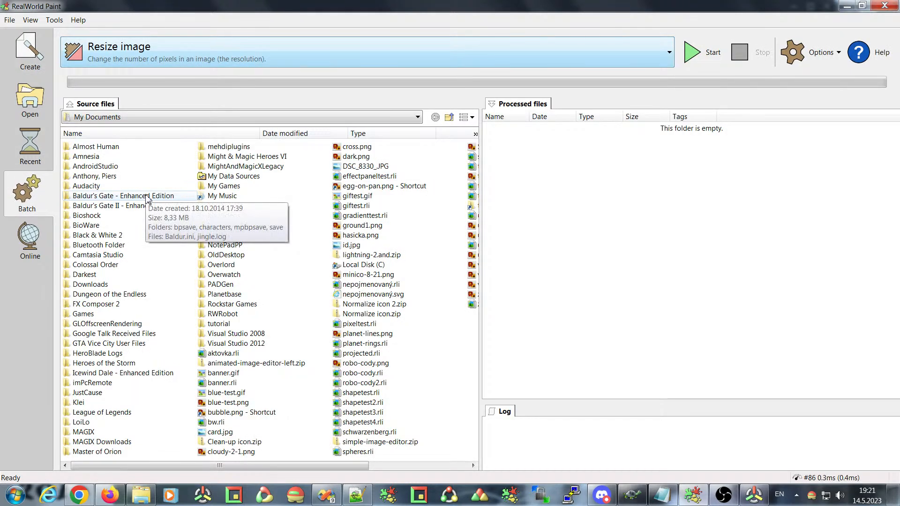
Examine the available batch operations, their management options and the online batch operation archive.
{"action": "left_click", "coordinate": [119, 53]}
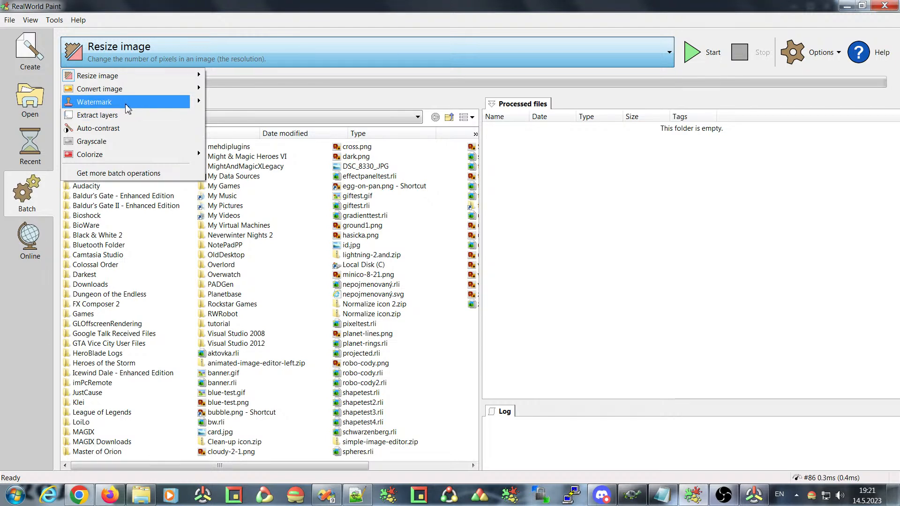
{"action": "left_click", "coordinate": [674, 95]}
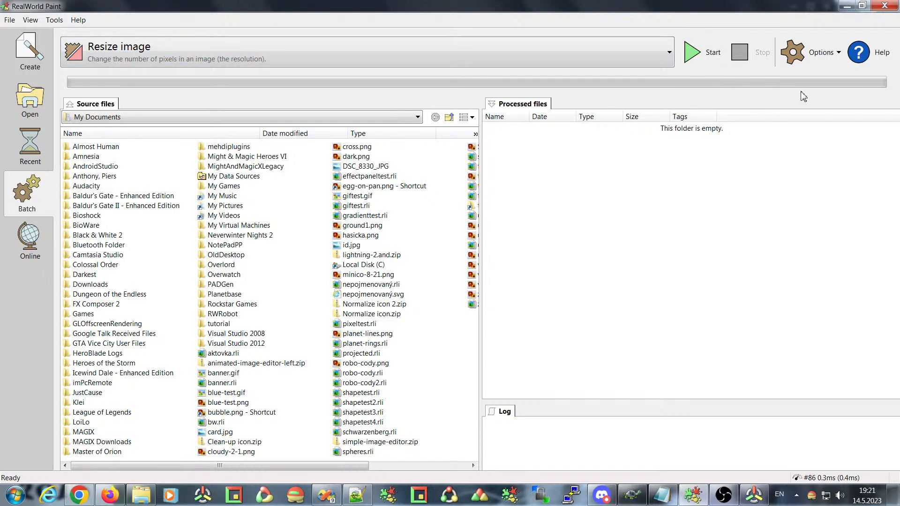
{"action": "left_click", "coordinate": [827, 54]}
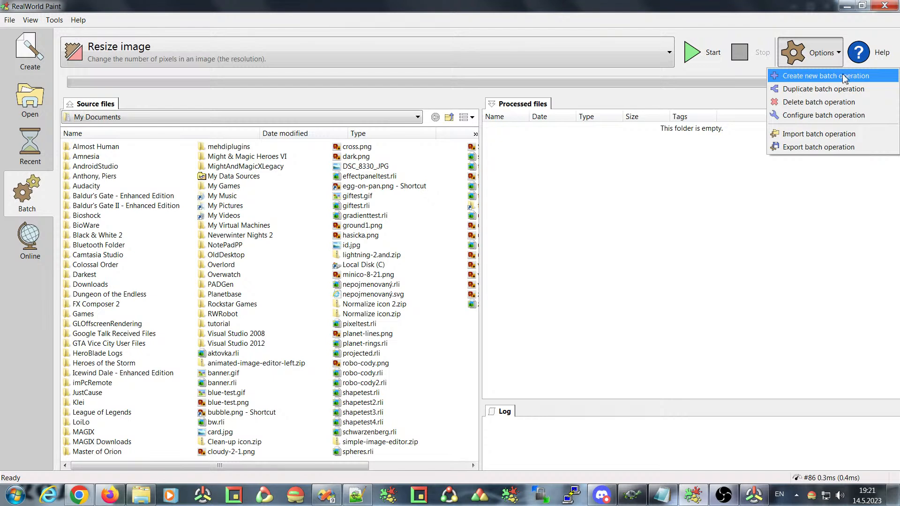
{"action": "left_click", "coordinate": [687, 71]}
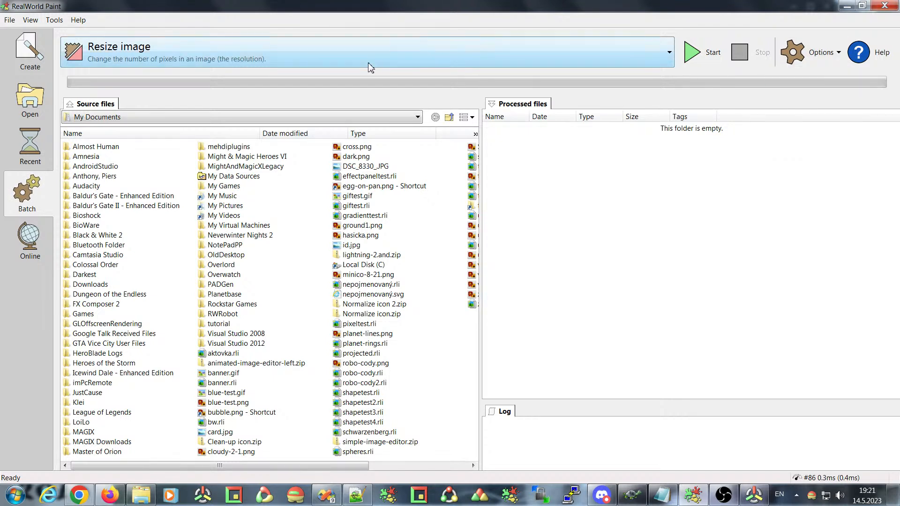
{"action": "left_click", "coordinate": [284, 50]}
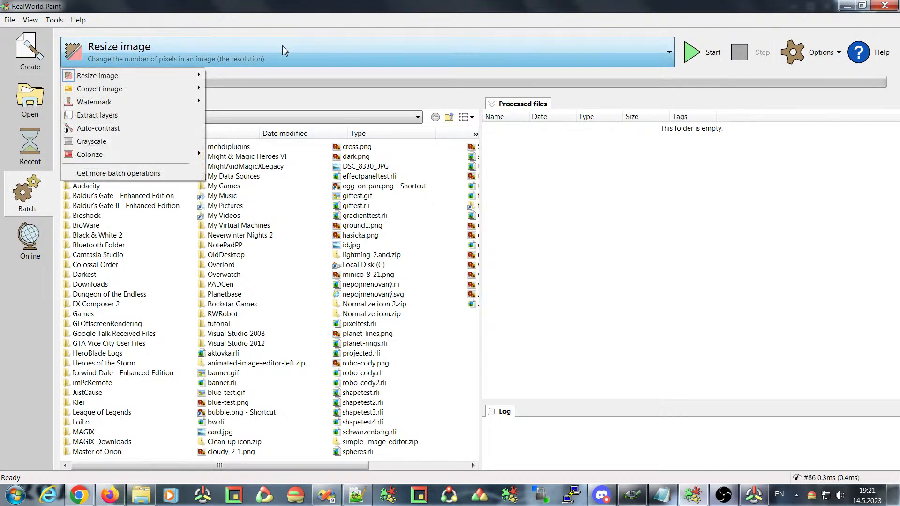
{"action": "left_click", "coordinate": [95, 174]}
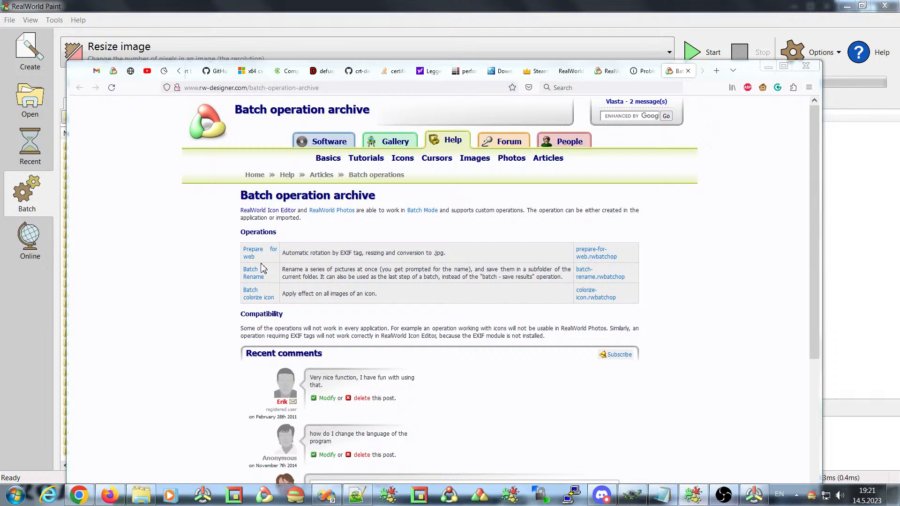
{"action": "left_click", "coordinate": [769, 66]}
{"action": "left_click", "coordinate": [815, 55]}
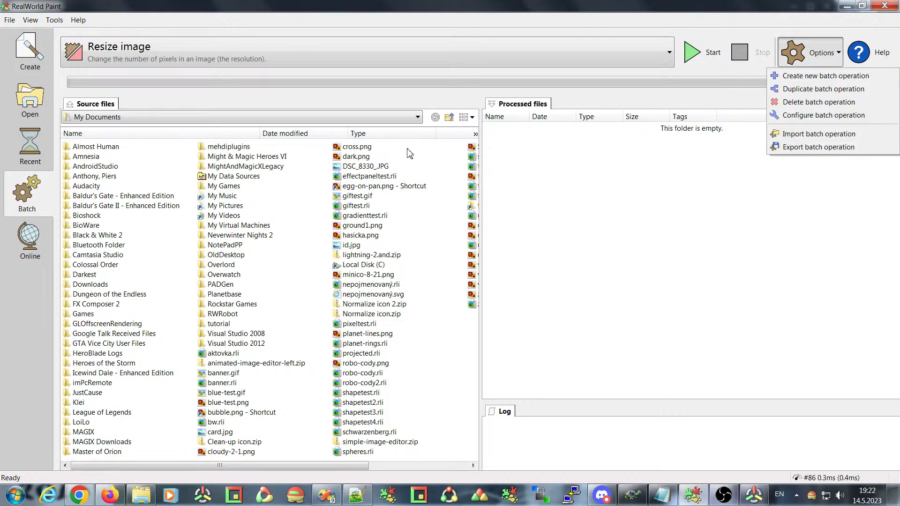
{"action": "left_click", "coordinate": [781, 135]}
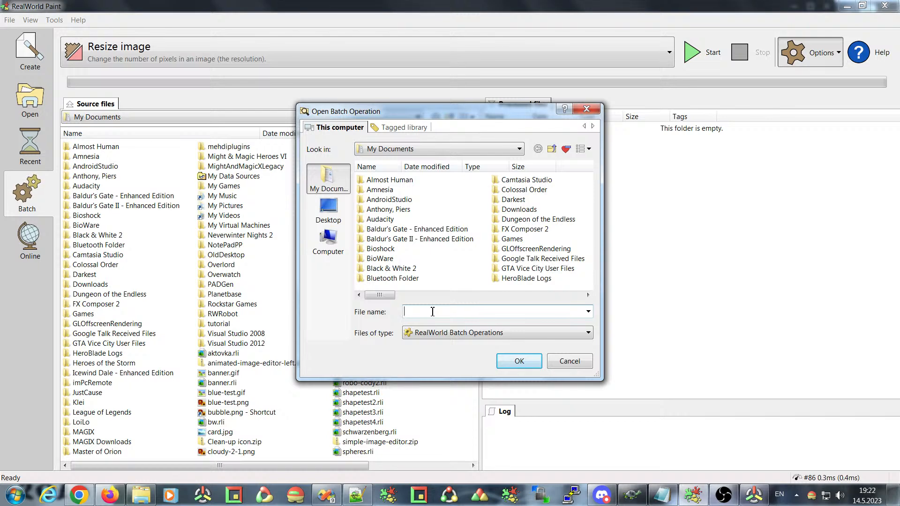
{"action": "left_click_drag", "start_coordinate": [379, 296], "coordinate": [304, 300]}
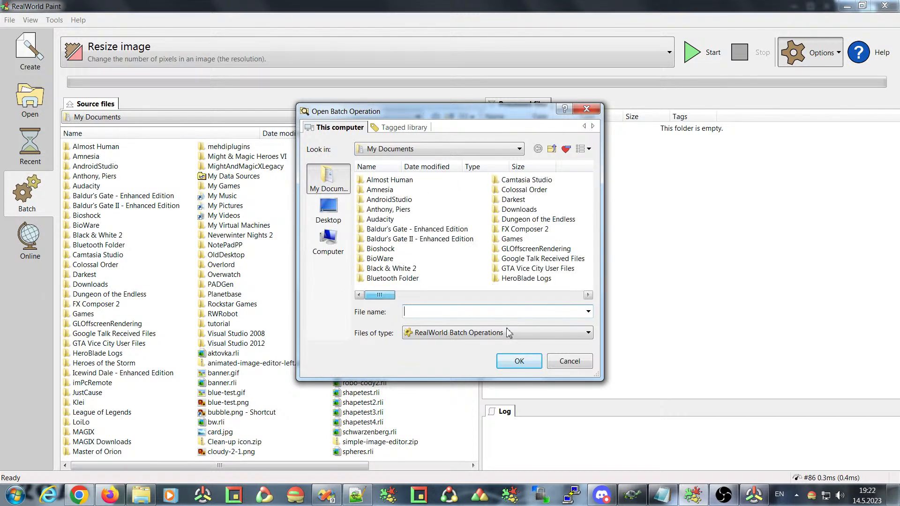
{"action": "left_click", "coordinate": [570, 361]}
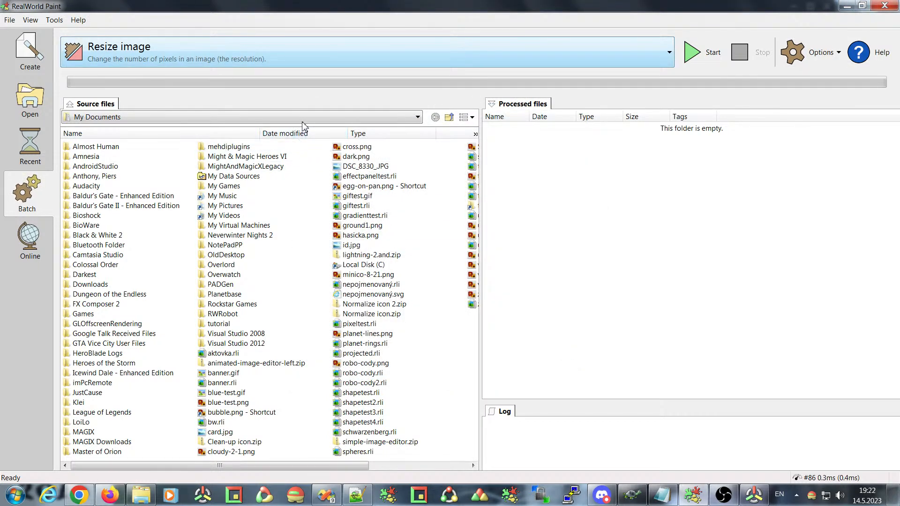
Choose Colorize as the batch operation.
{"action": "left_click", "coordinate": [603, 60]}
{"action": "mouse_move", "coordinate": [181, 81]}
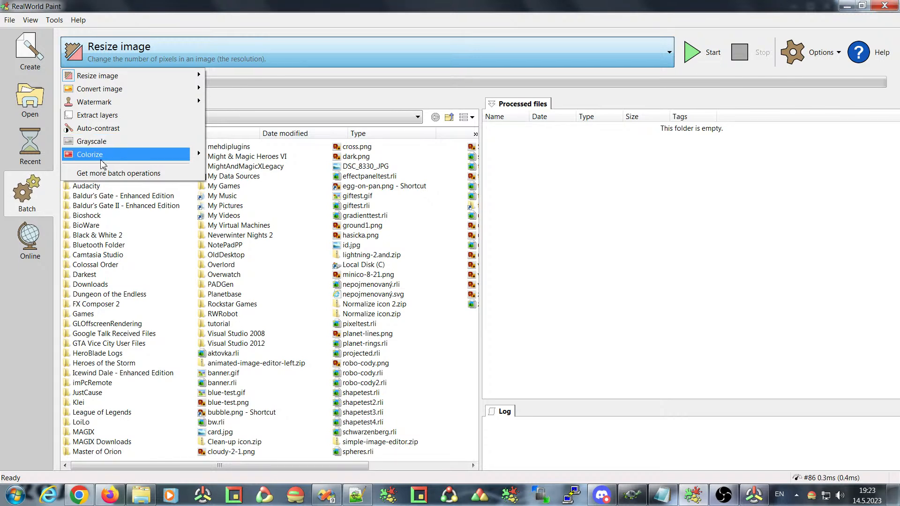
{"action": "mouse_move", "coordinate": [202, 155]}
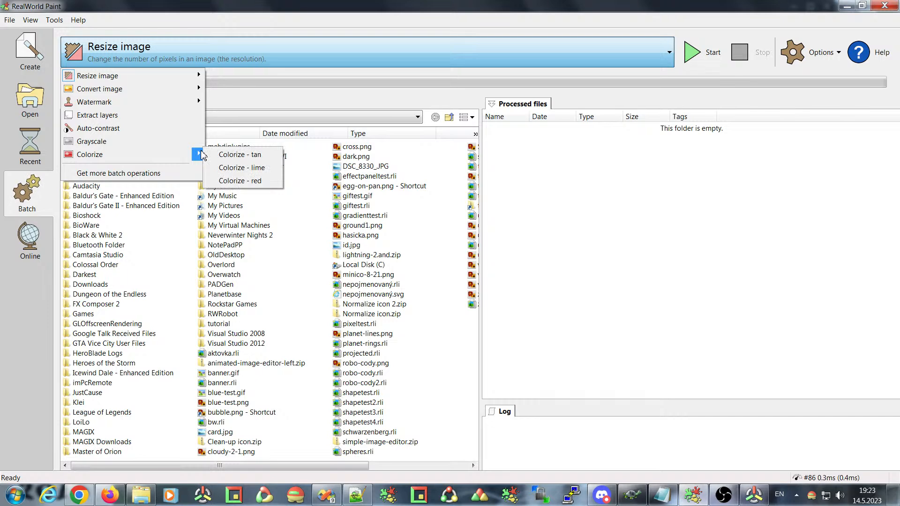
{"action": "left_click", "coordinate": [94, 156]}
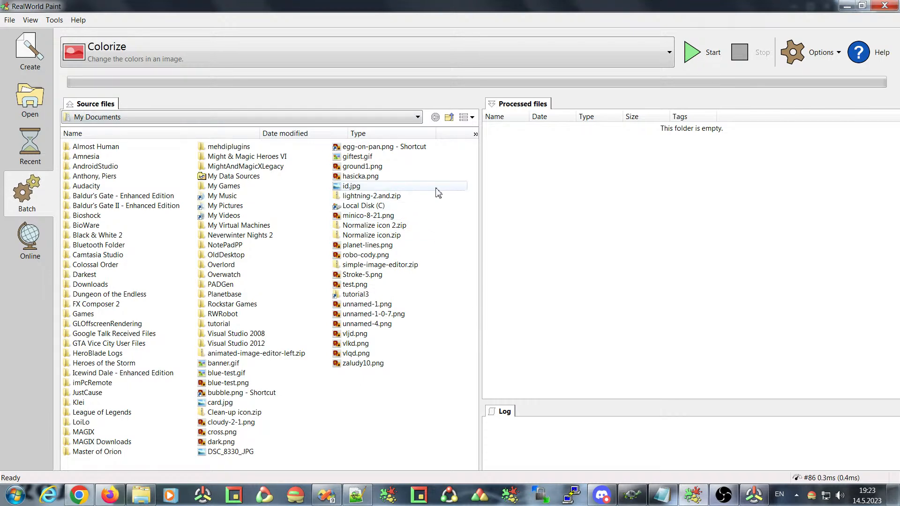
Run the Colorize batch operation on robo-cody.png, replacing hue and saturation with blue.
{"action": "double_click", "coordinate": [350, 256]}
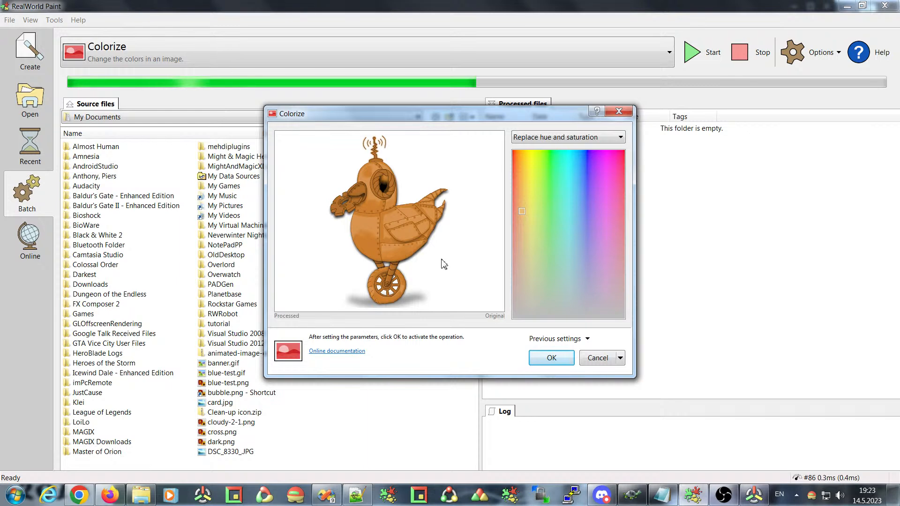
{"action": "left_click", "coordinate": [538, 226]}
{"action": "mouse_move", "coordinate": [538, 227]}
{"action": "left_mouse_down"}
{"action": "mouse_move", "coordinate": [549, 214]}
{"action": "mouse_move", "coordinate": [596, 202]}
{"action": "mouse_move", "coordinate": [587, 224]}
{"action": "left_mouse_up"}
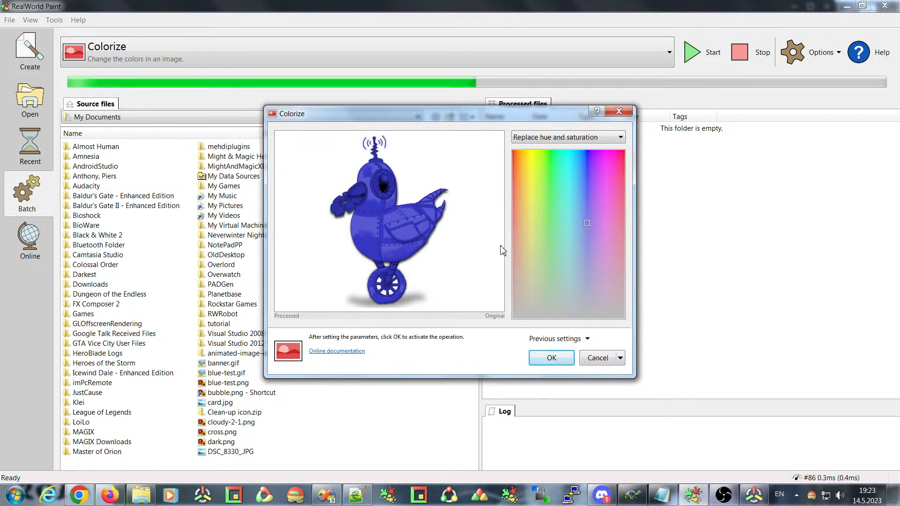
{"action": "left_click", "coordinate": [551, 358]}
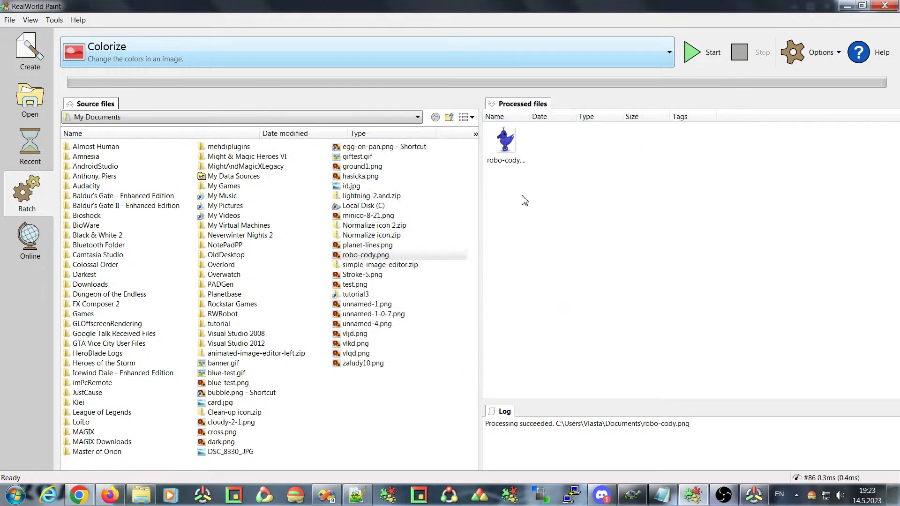
Permanently delete the blue robo-cody.png from the processed files.
{"action": "left_click", "coordinate": [502, 141]}
{"action": "key", "text": "shift+Delete"}
{"action": "key", "text": "Return"}
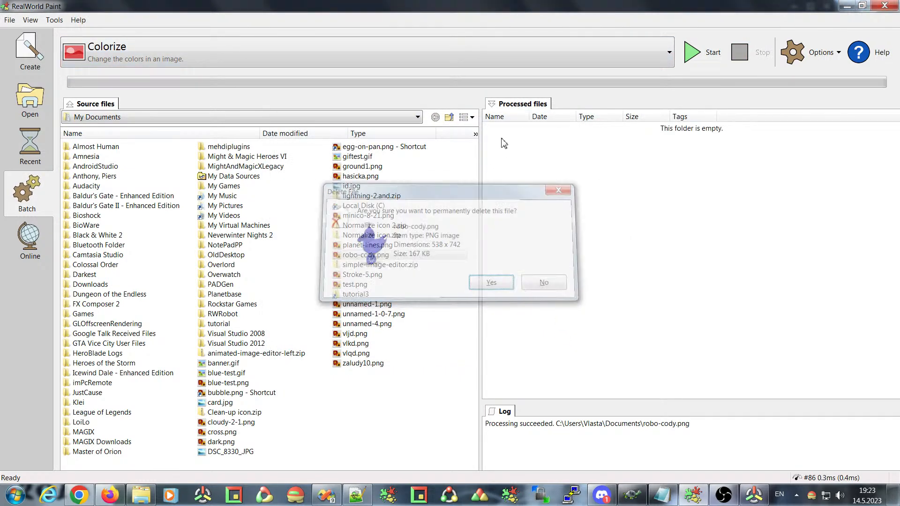
Run the "Colorize - lime" preset of the Colorize batch operation on robo-cody.png.
{"action": "left_click", "coordinate": [232, 55]}
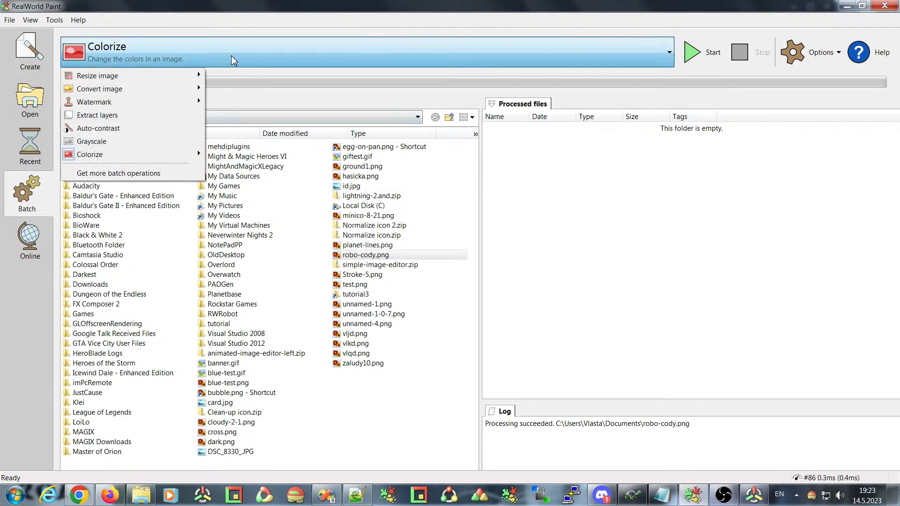
{"action": "mouse_move", "coordinate": [200, 157]}
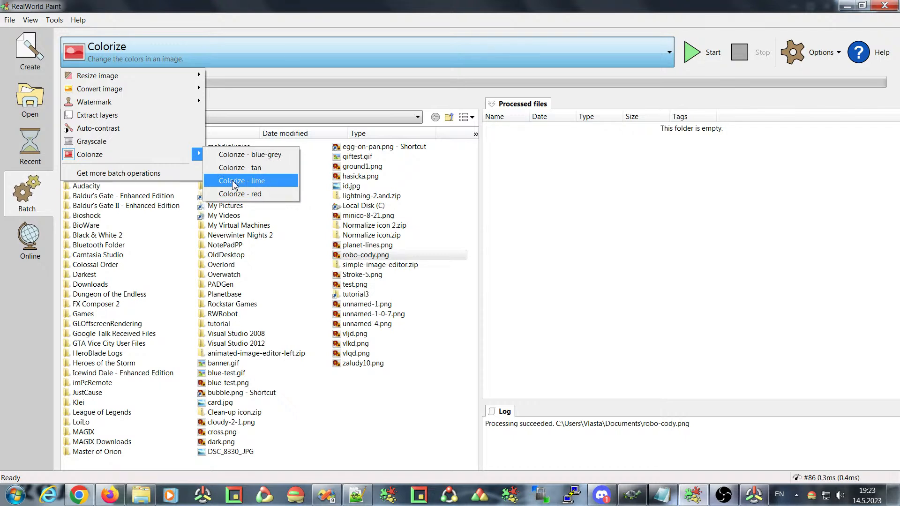
{"action": "left_click", "coordinate": [273, 182]}
{"action": "left_click", "coordinate": [339, 257]}
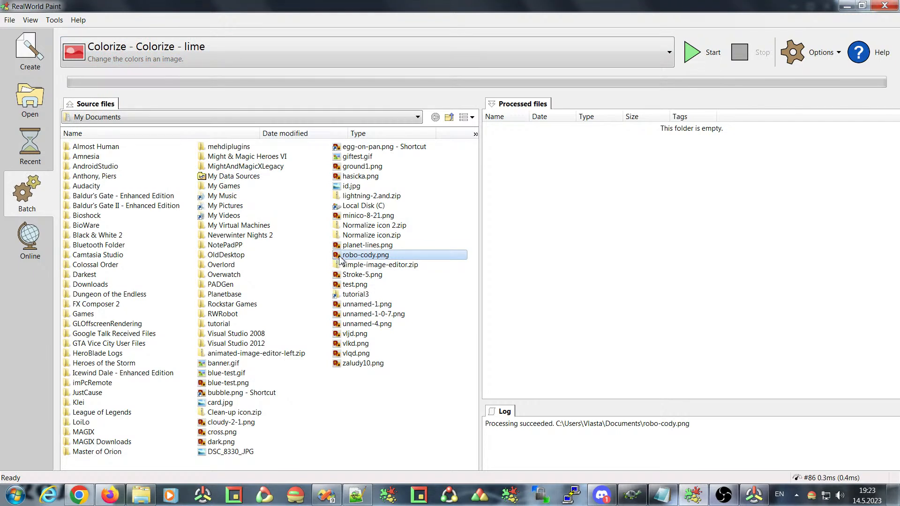
{"action": "double_click", "coordinate": [339, 256]}
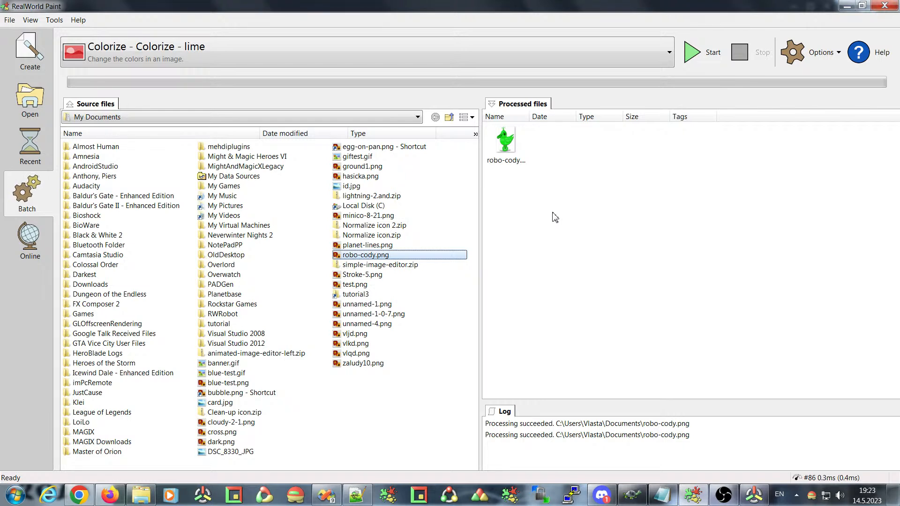
View the lime-colored robo-cody.png in Windows Photo Viewer and permanently delete it from the processed files.
{"action": "left_click", "coordinate": [506, 149]}
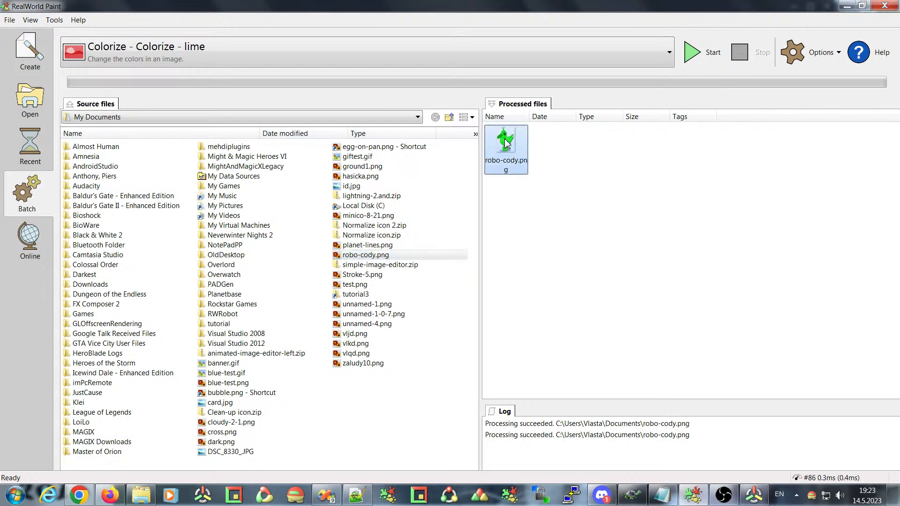
{"action": "double_click", "coordinate": [505, 149]}
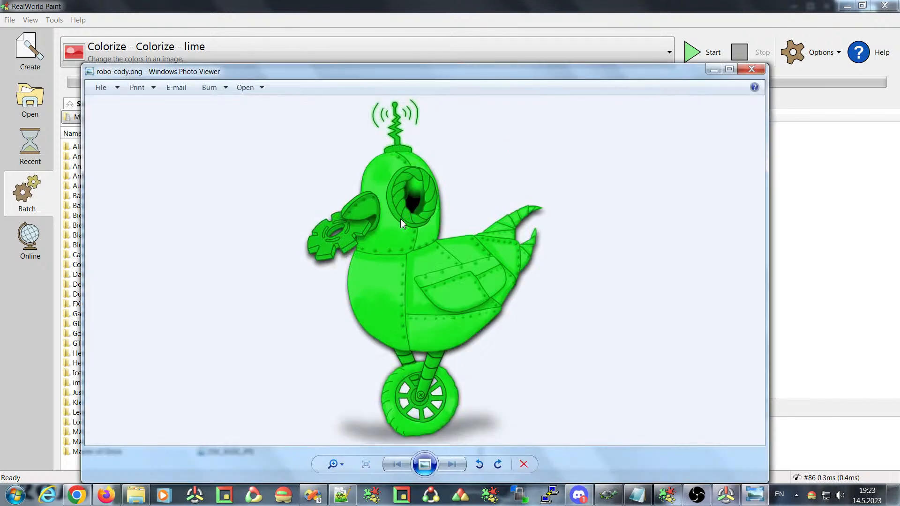
{"action": "left_click", "coordinate": [751, 70]}
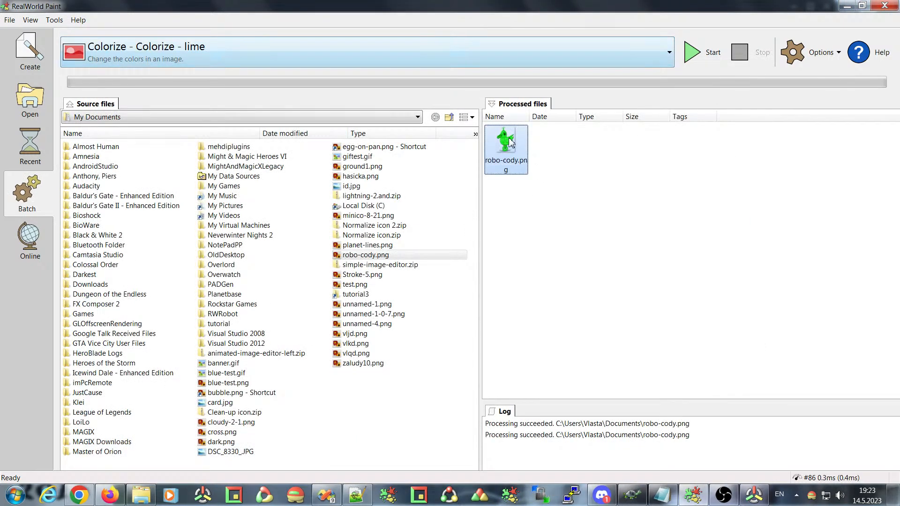
{"action": "key", "text": "Delete"}
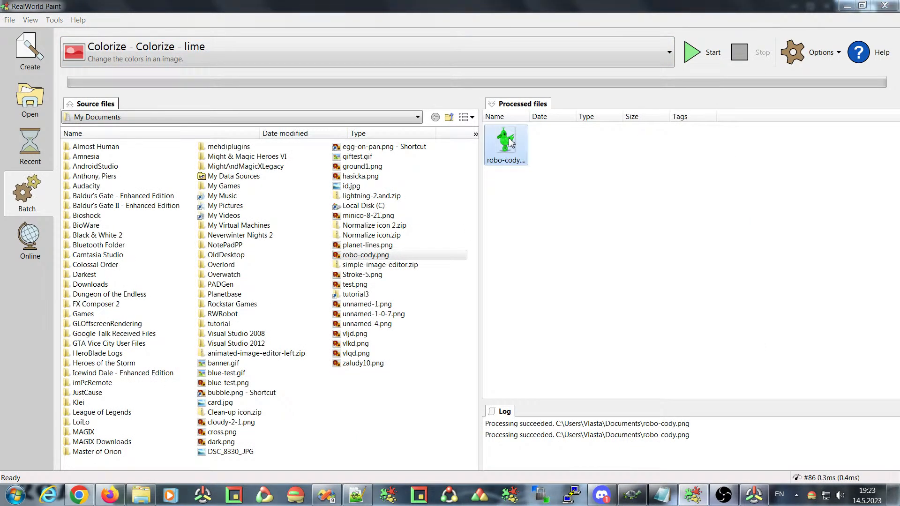
{"action": "left_click", "coordinate": [508, 286]}
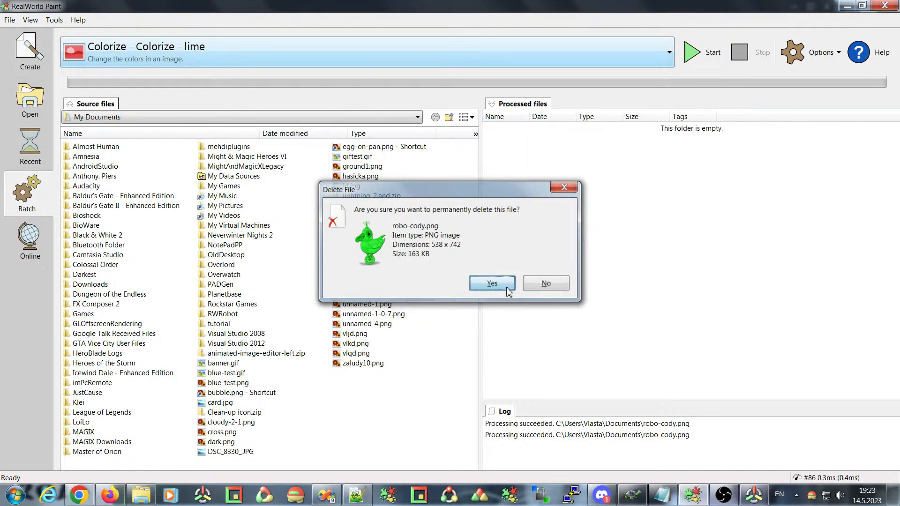
Examine the presets of the Resize image batch operation and check the batch options suggestion in Discord.
{"action": "left_click", "coordinate": [163, 56]}
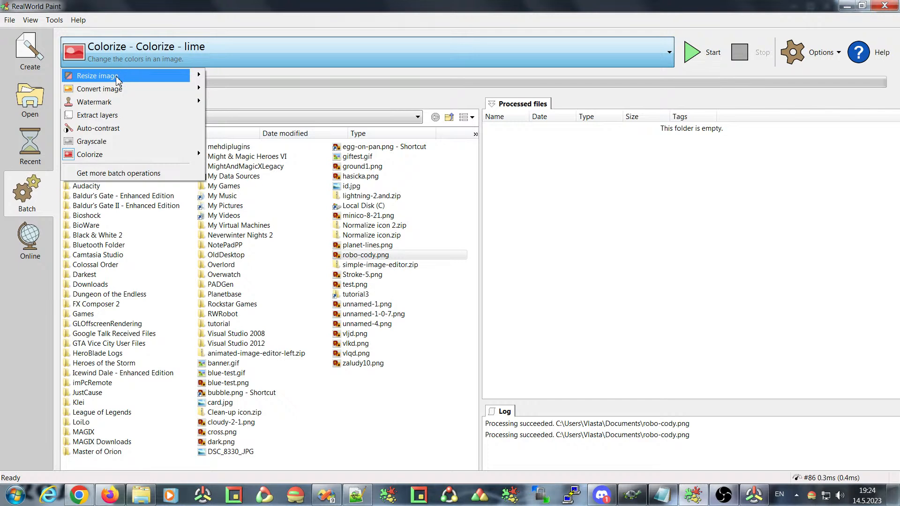
{"action": "mouse_move", "coordinate": [199, 78]}
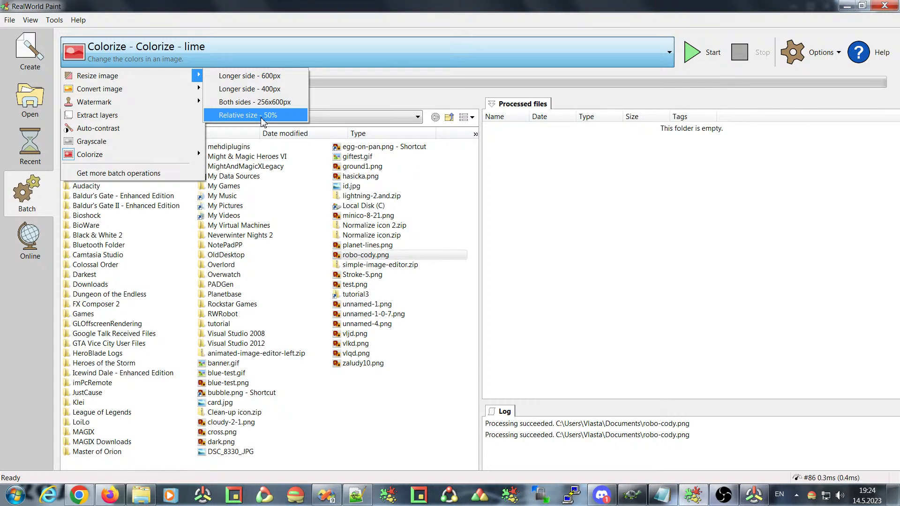
{"action": "left_click", "coordinate": [604, 497]}
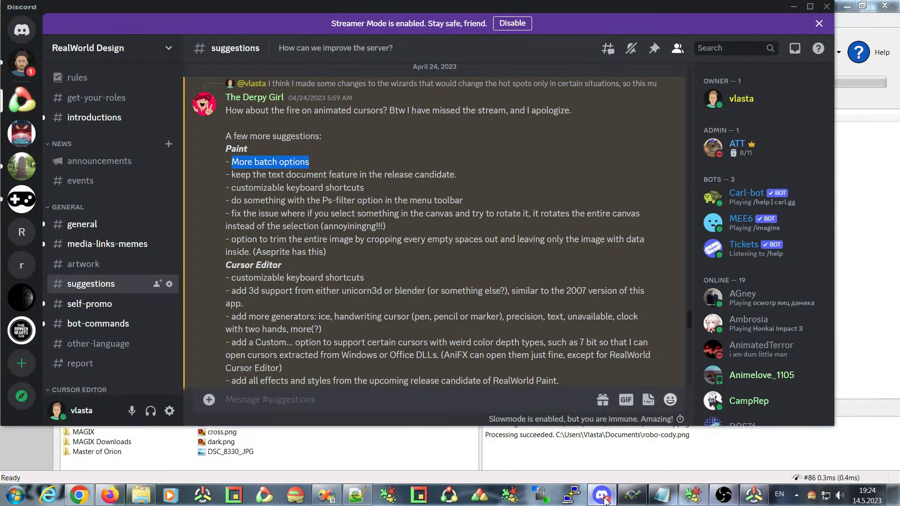
{"action": "left_click", "coordinate": [603, 497]}
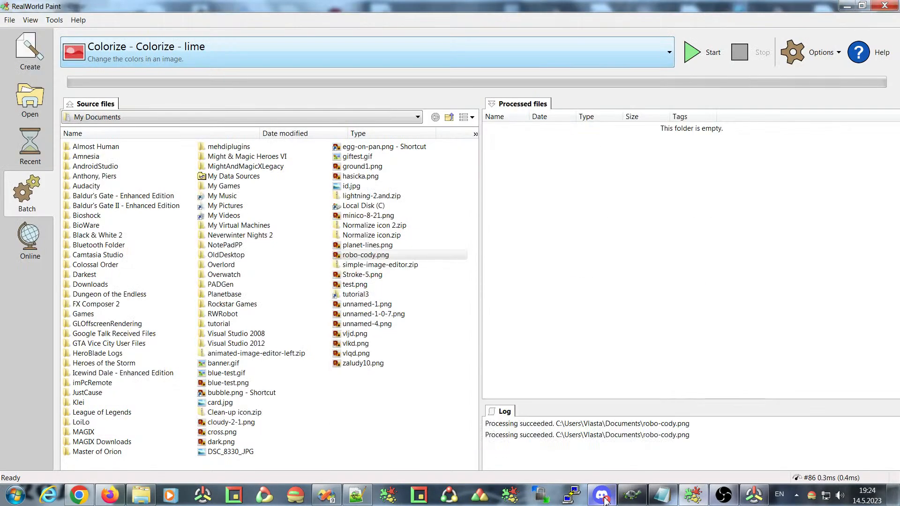
Reread the batch options suggestion in Discord's RealWorld Design server and show the batch operation management options in RealWorld Paint.
{"action": "left_click", "coordinate": [603, 498]}
{"action": "left_click", "coordinate": [21, 61]}
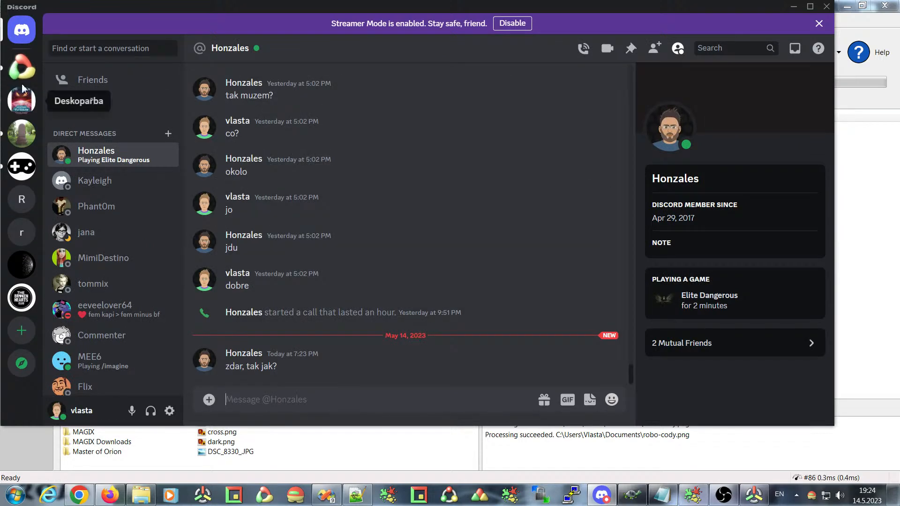
{"action": "left_click", "coordinate": [22, 67]}
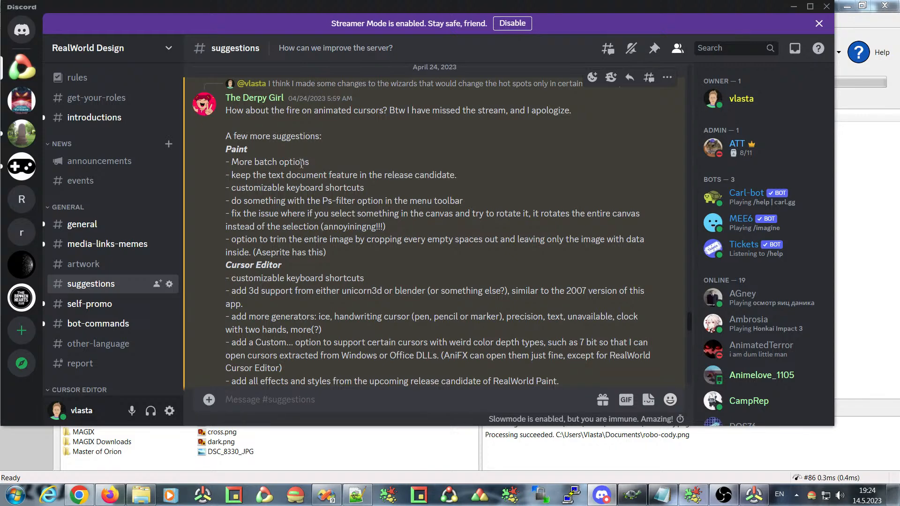
{"action": "left_click", "coordinate": [481, 479]}
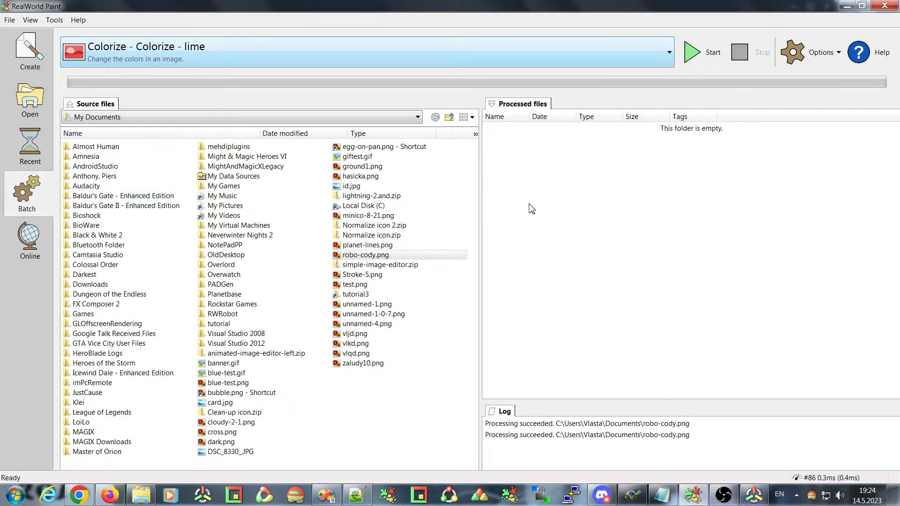
{"action": "left_click", "coordinate": [817, 53]}
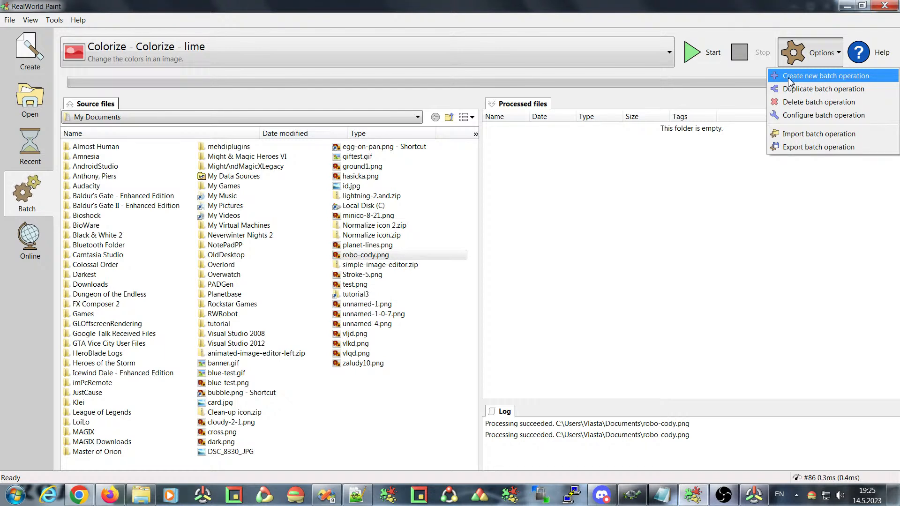
Switch to Discord and highlight the suggestion about keeping the text document feature in the release candidate.
{"action": "left_click", "coordinate": [606, 499]}
{"action": "left_click_drag", "start_coordinate": [234, 178], "coordinate": [449, 175]}
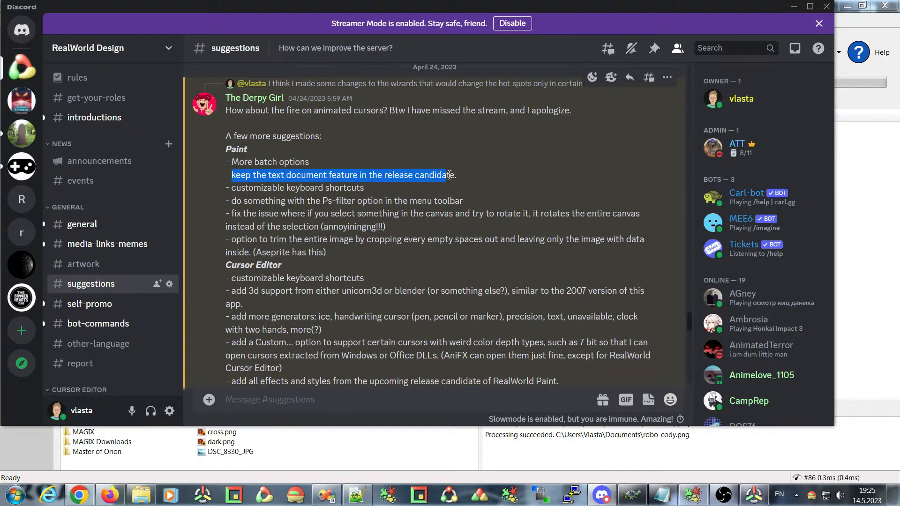
{"action": "left_click", "coordinate": [455, 176]}
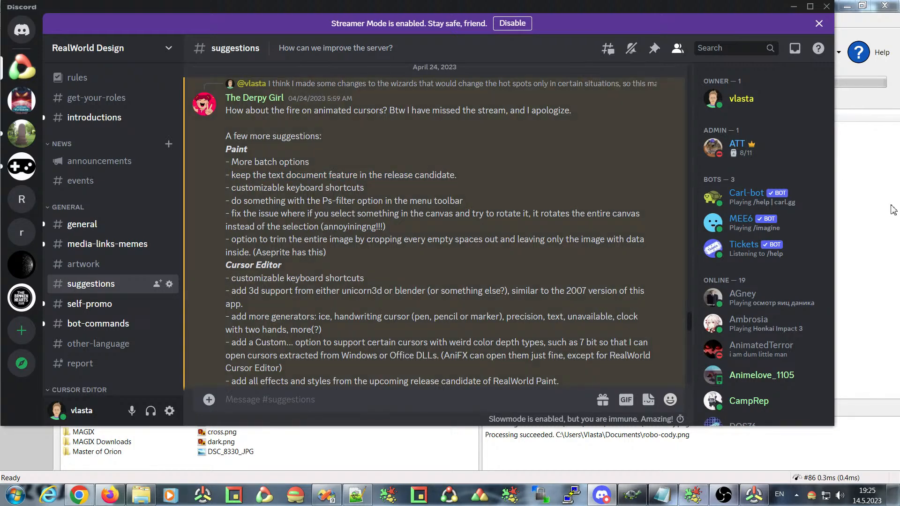
Switch to RealWorld Paint, create an empty text document and close it.
{"action": "left_click", "coordinate": [875, 166]}
{"action": "left_click", "coordinate": [47, 55]}
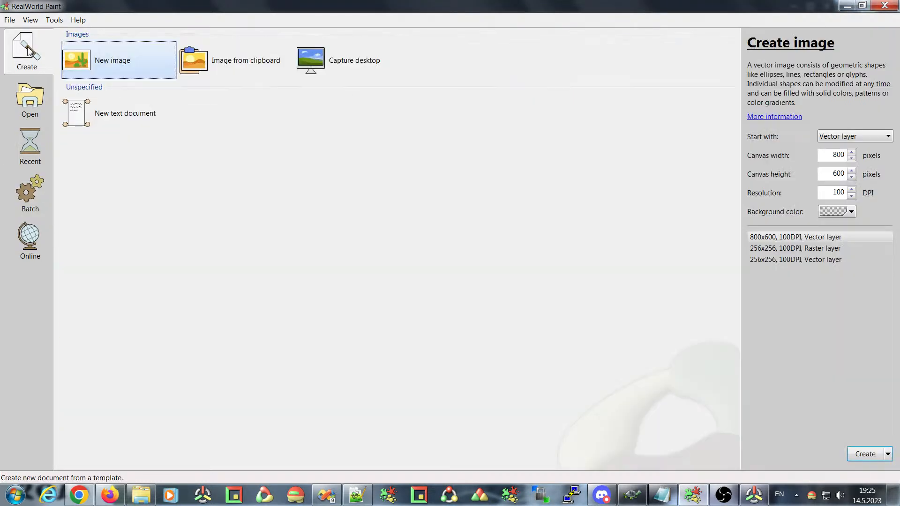
{"action": "left_click", "coordinate": [100, 114]}
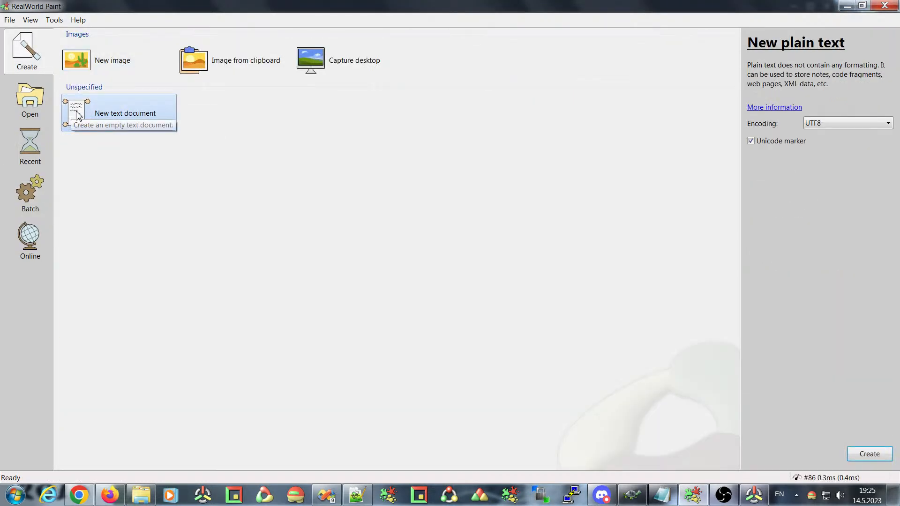
{"action": "double_click", "coordinate": [74, 116]}
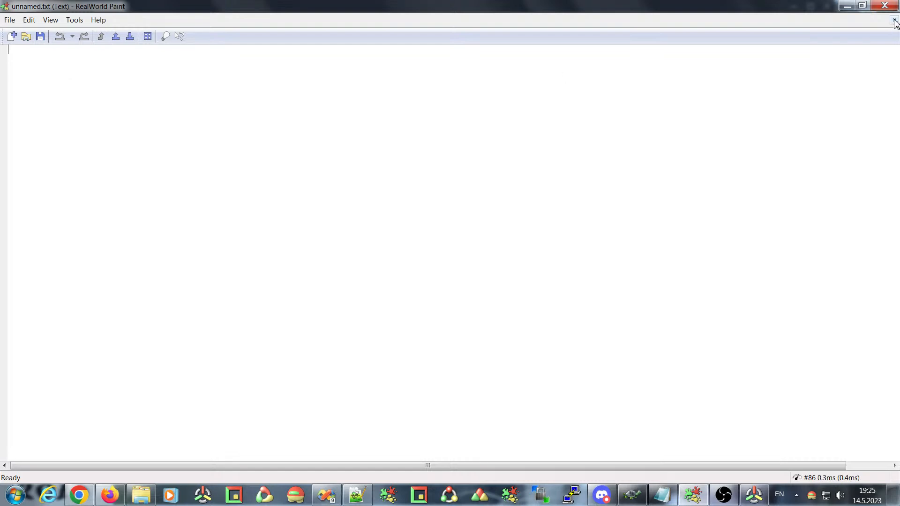
{"action": "left_click", "coordinate": [894, 21]}
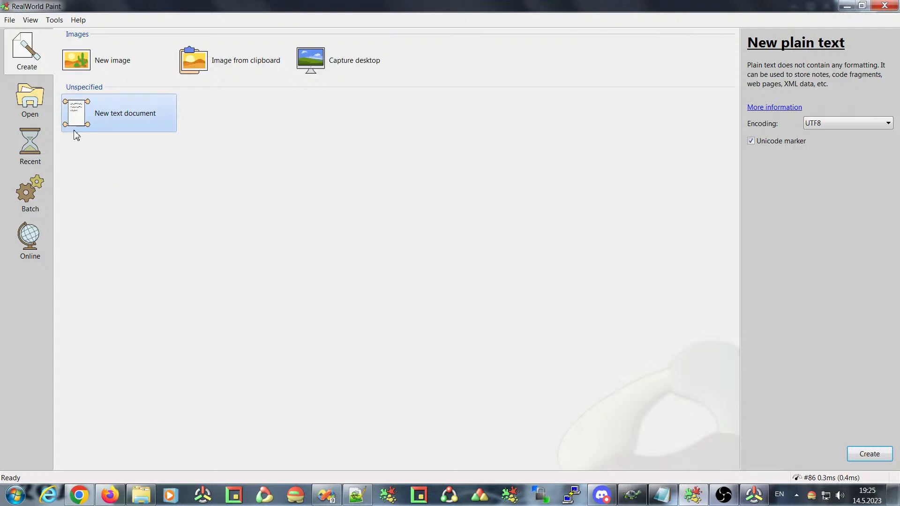
Open colors.svg from the Designer folder as "Text" and close it.
{"action": "left_click", "coordinate": [29, 99]}
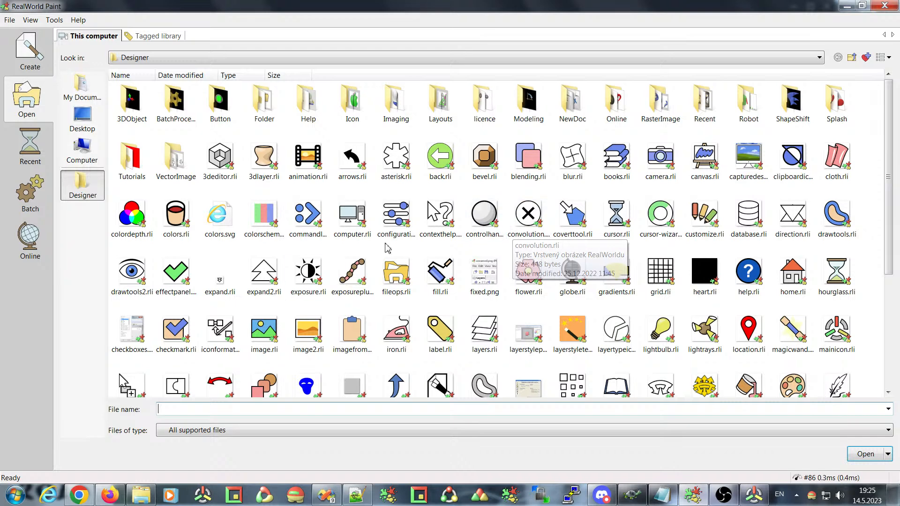
{"action": "left_click", "coordinate": [212, 213]}
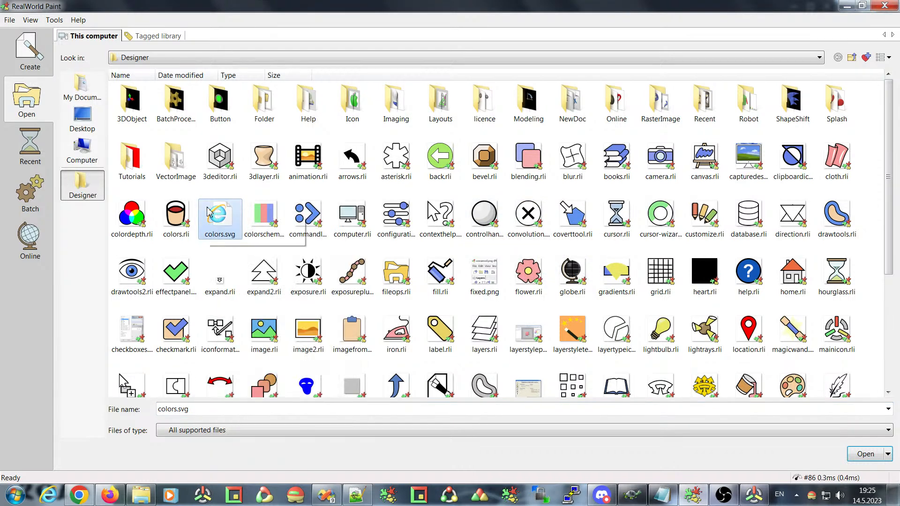
{"action": "left_click", "coordinate": [888, 454]}
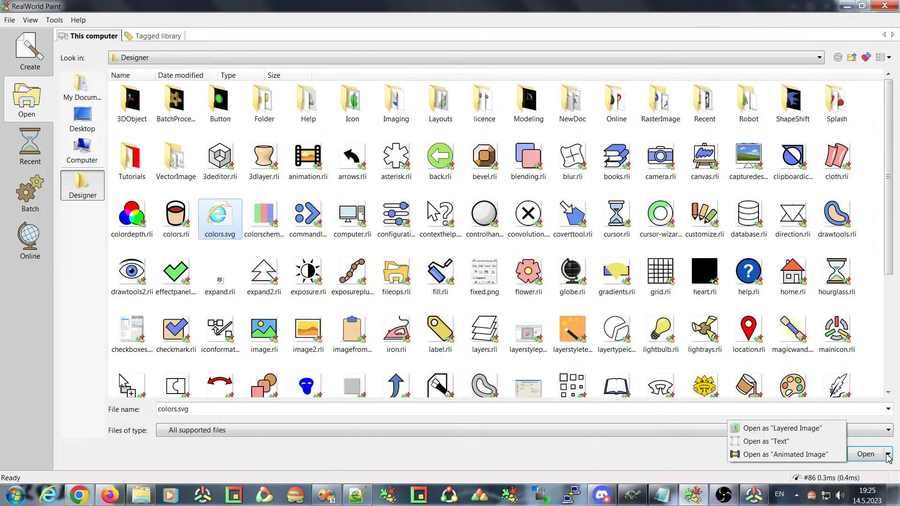
{"action": "left_click", "coordinate": [762, 442]}
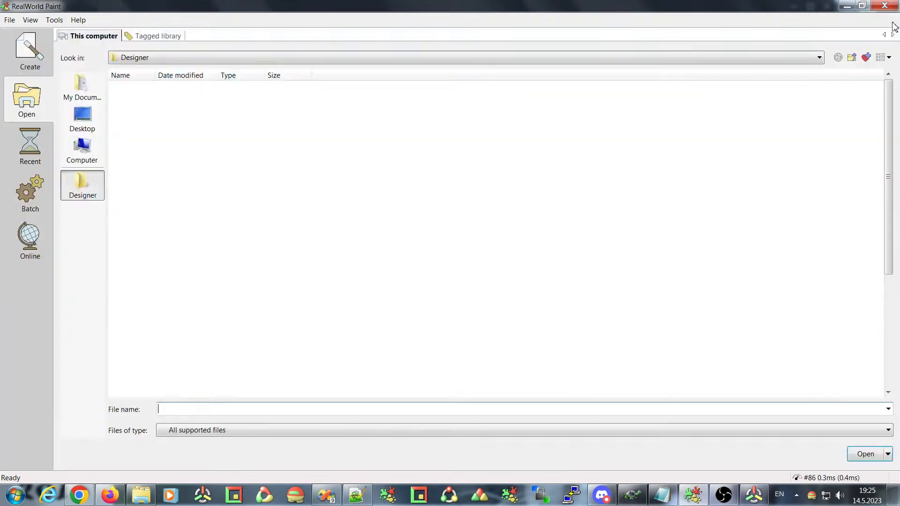
{"action": "left_click", "coordinate": [894, 20]}
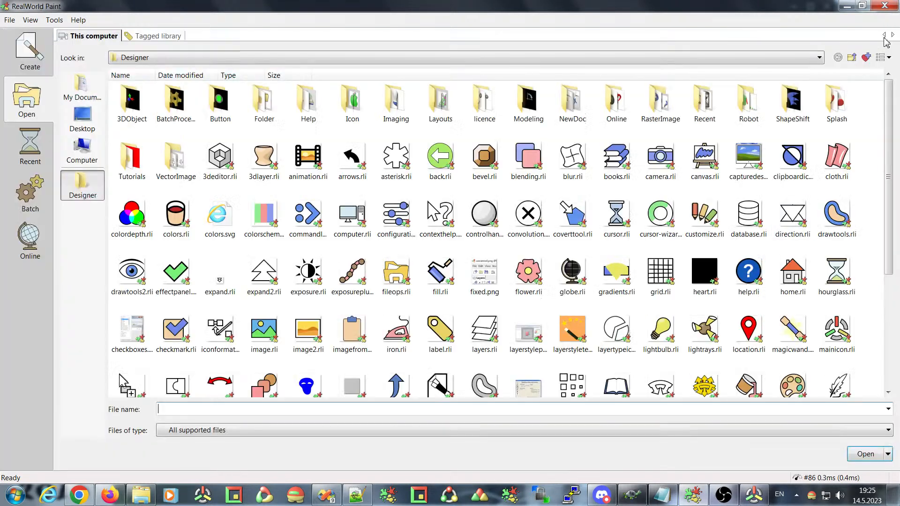
Open colors.svg as an image with the default open mode and close it.
{"action": "left_click", "coordinate": [220, 216]}
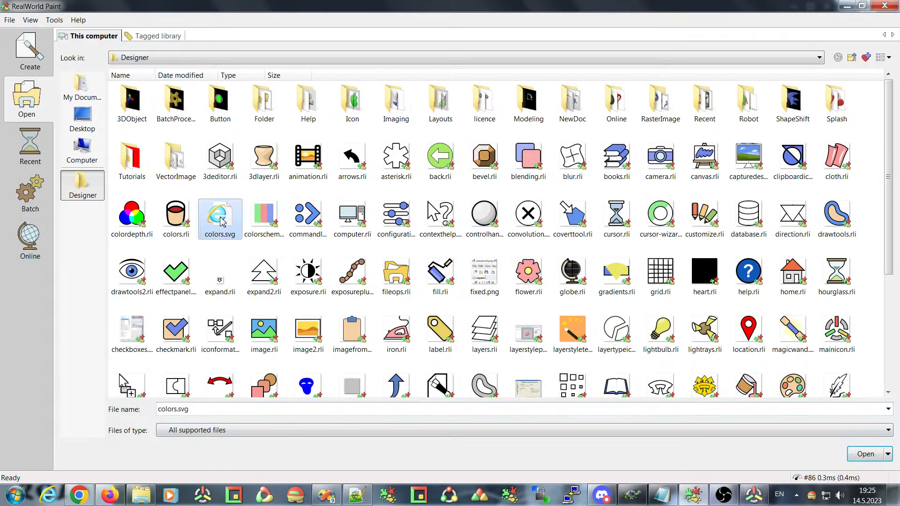
{"action": "left_click", "coordinate": [866, 455]}
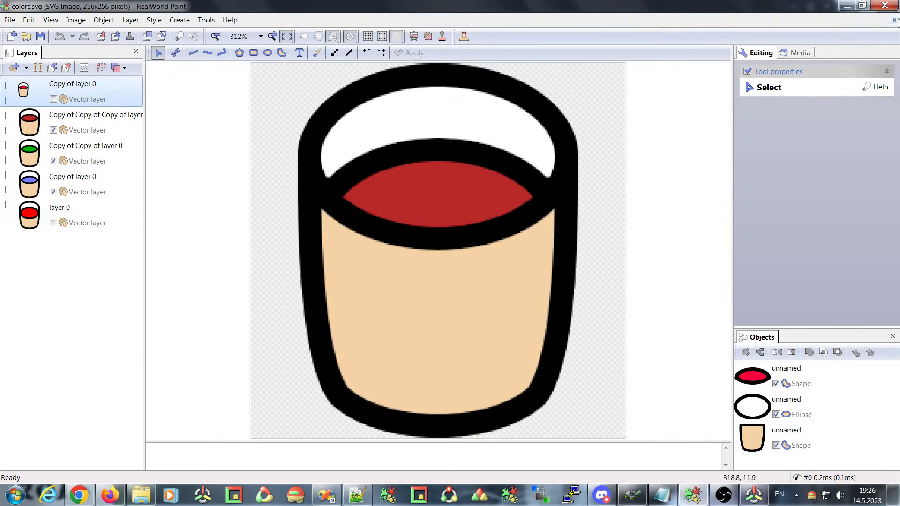
{"action": "left_click", "coordinate": [895, 21]}
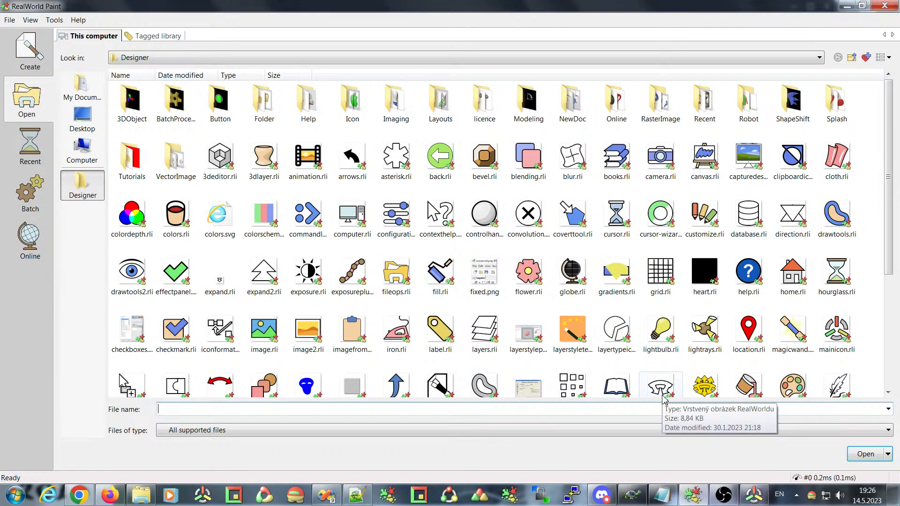
Examine the encoding choices offered for a new text document.
{"action": "left_click", "coordinate": [28, 50]}
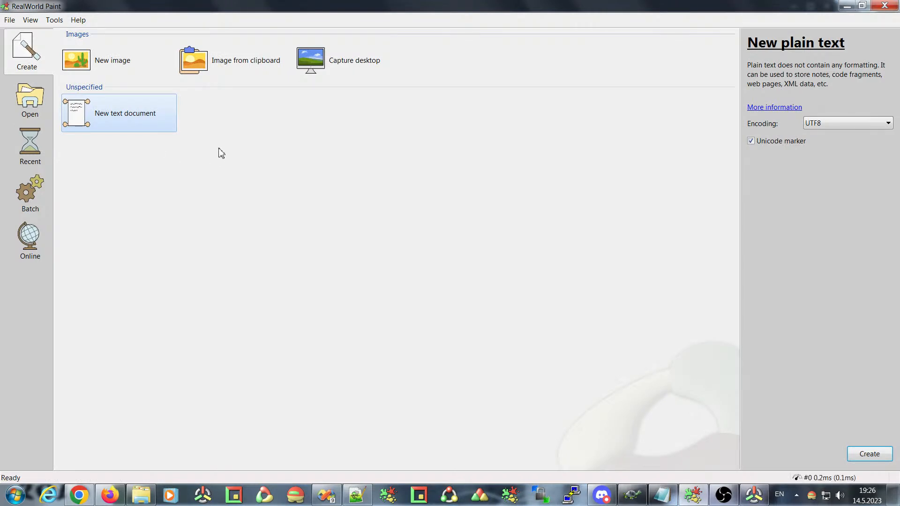
{"action": "left_click", "coordinate": [842, 124]}
{"action": "left_click", "coordinate": [843, 125]}
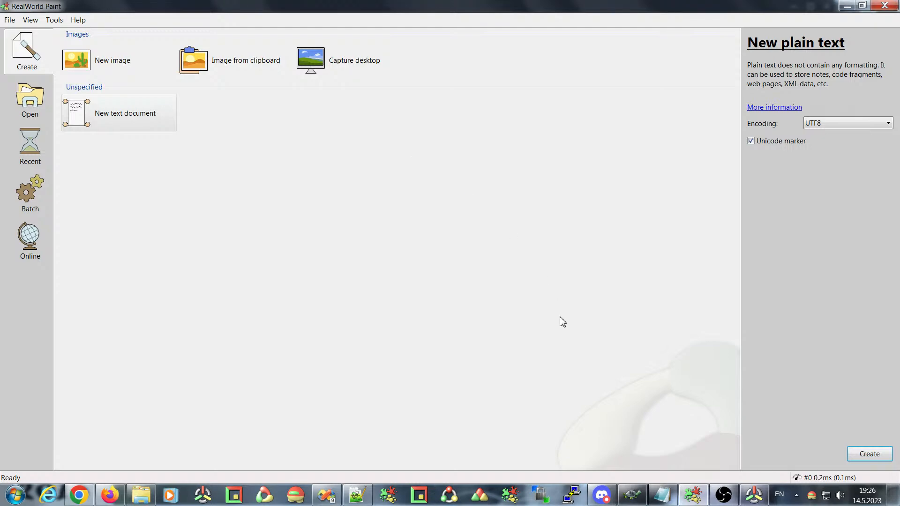
Switch to Discord, review the Paint suggestion about customizable keyboard shortcuts, and return to RealWorld Paint.
{"action": "left_click", "coordinate": [604, 495]}
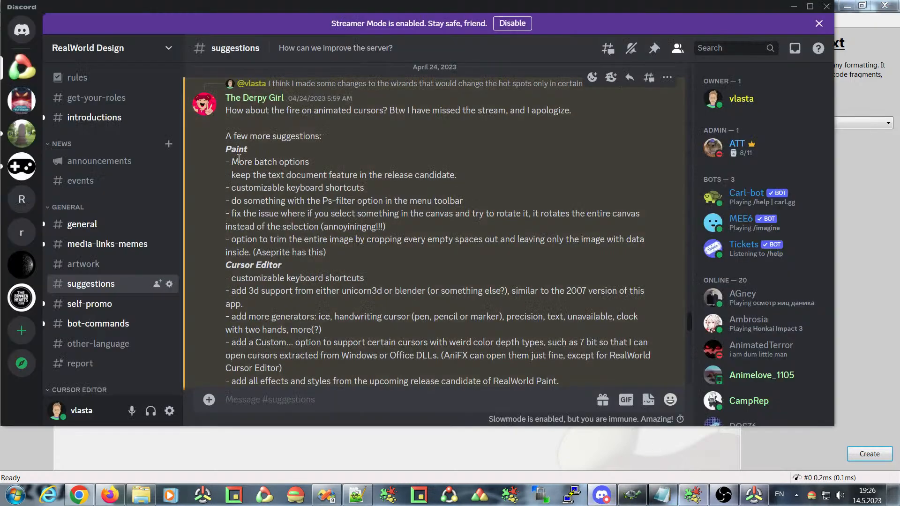
{"action": "left_click_drag", "start_coordinate": [281, 178], "coordinate": [365, 188]}
{"action": "left_click", "coordinate": [252, 192]}
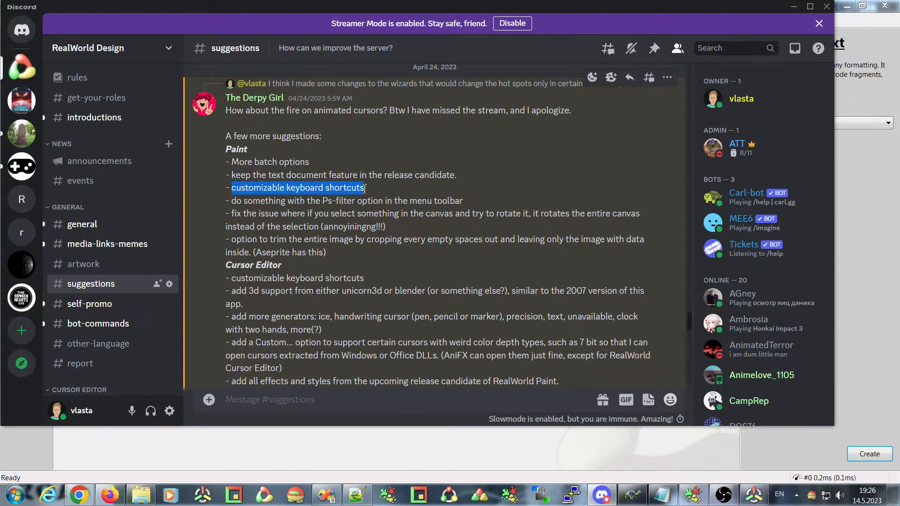
{"action": "left_click", "coordinate": [794, 6]}
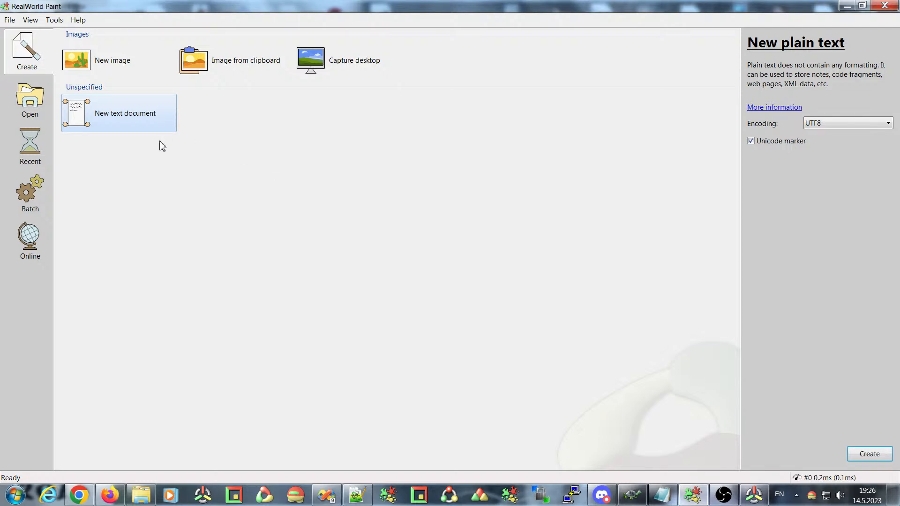
Create a new image and enable the menu commands for layout control in the application options.
{"action": "double_click", "coordinate": [102, 64]}
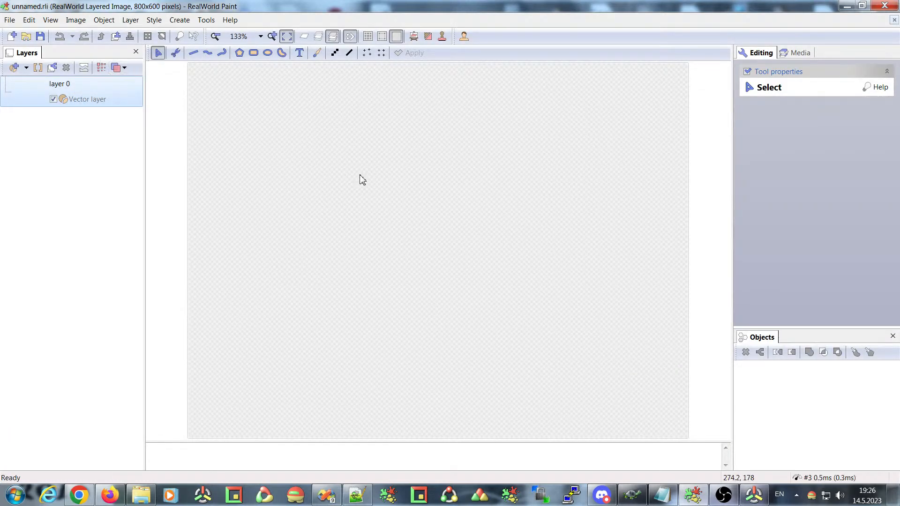
{"action": "left_click", "coordinate": [29, 20]}
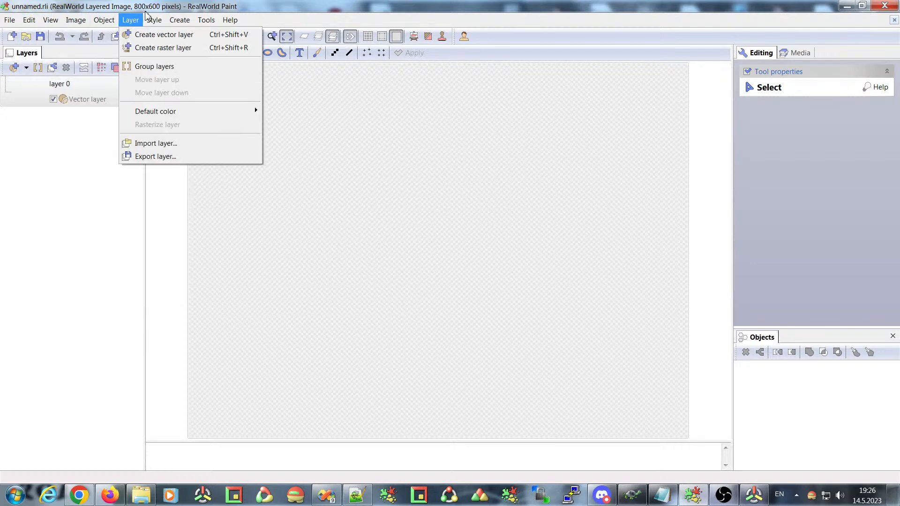
{"action": "mouse_move", "coordinate": [153, 21]}
{"action": "mouse_move", "coordinate": [206, 20]}
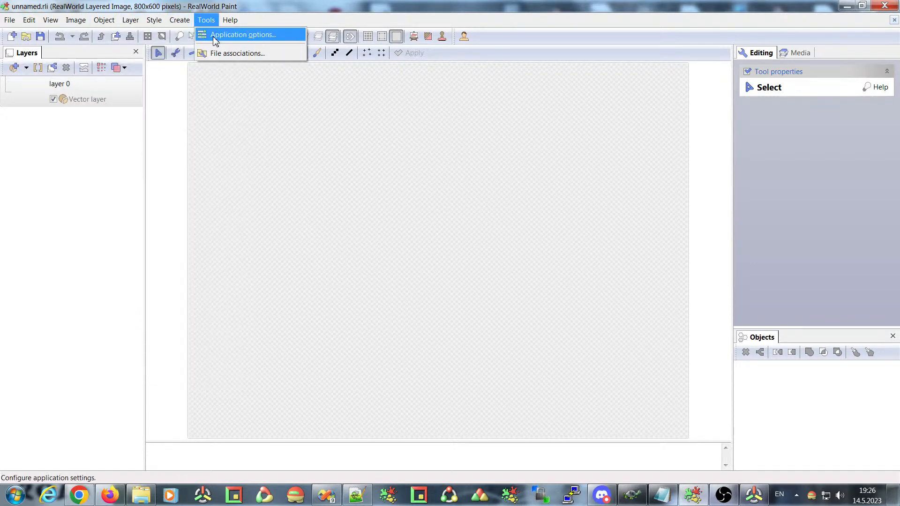
{"action": "left_click", "coordinate": [215, 42]}
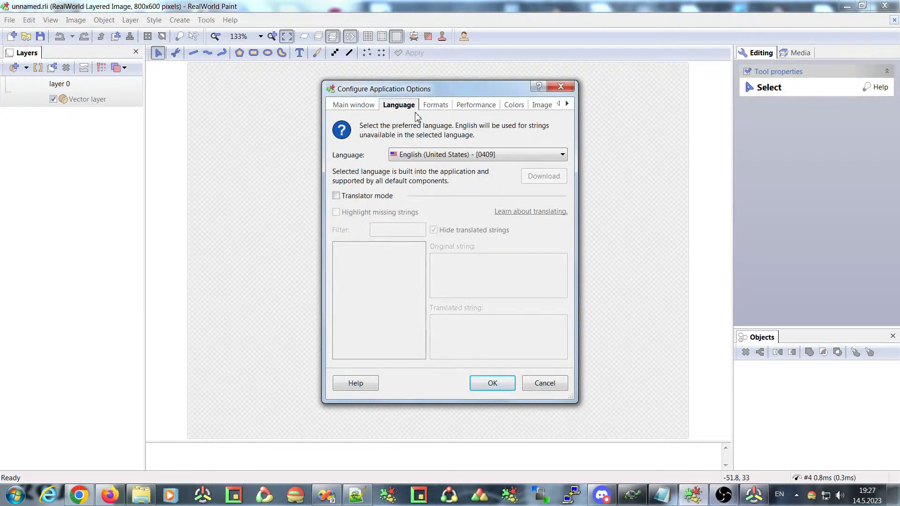
{"action": "left_click", "coordinate": [351, 105]}
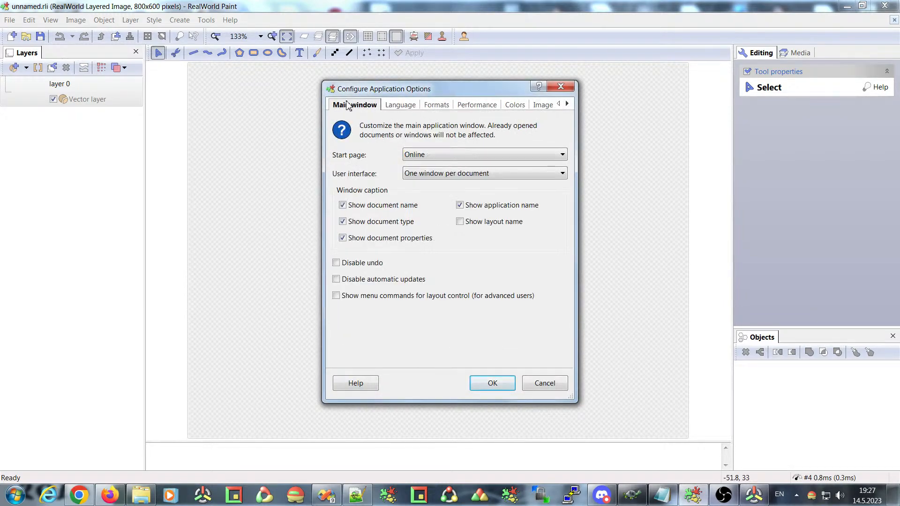
{"action": "left_click", "coordinate": [336, 297]}
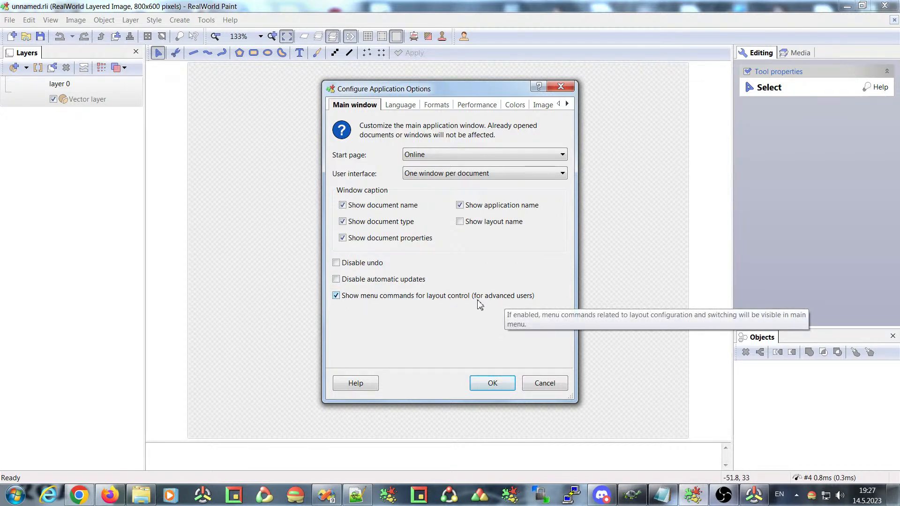
{"action": "left_click", "coordinate": [495, 383]}
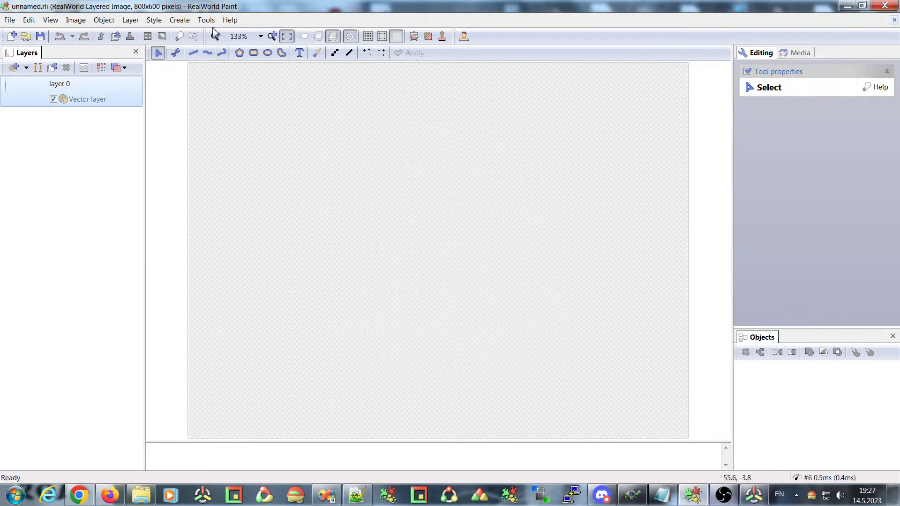
Open the current layout's menu configuration and bring up the command list of the Style popup menu.
{"action": "left_click", "coordinate": [206, 20]}
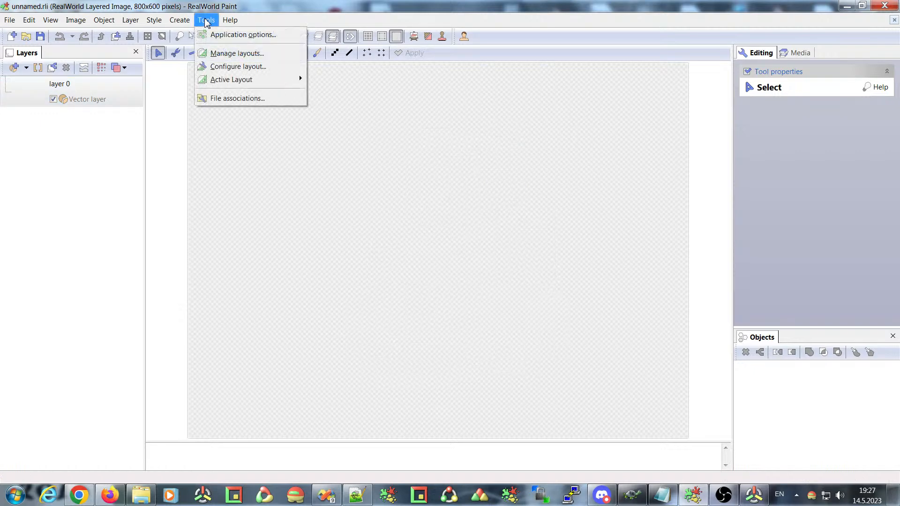
{"action": "left_click", "coordinate": [218, 71]}
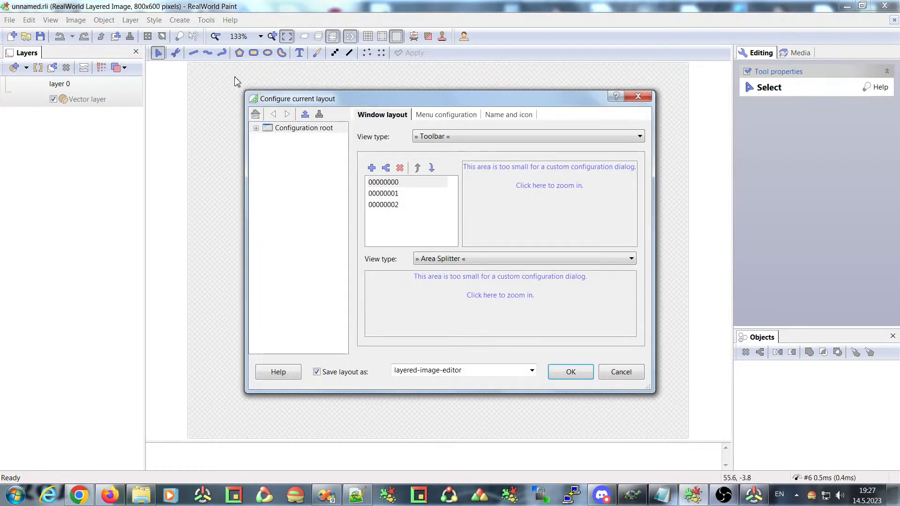
{"action": "left_click_drag", "start_coordinate": [436, 96], "coordinate": [400, 86]}
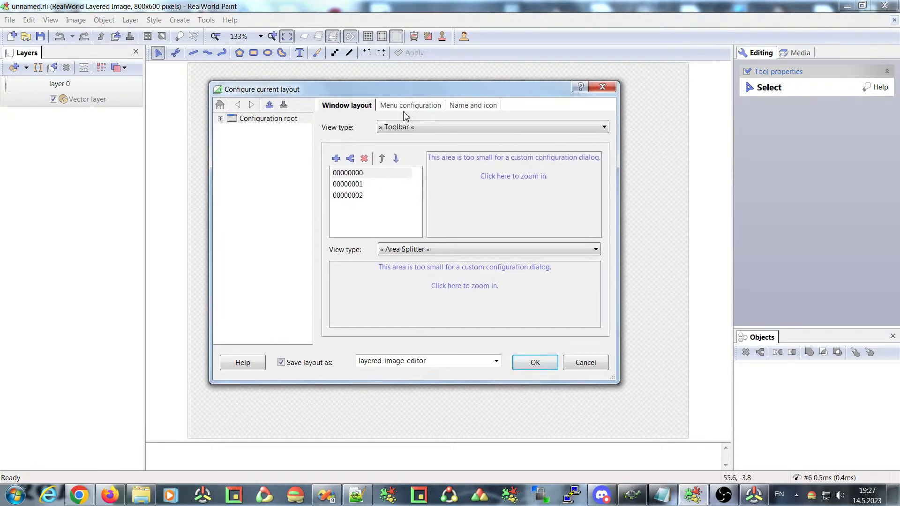
{"action": "left_click", "coordinate": [406, 106]}
{"action": "left_click_drag", "start_coordinate": [611, 379], "coordinate": [738, 440]}
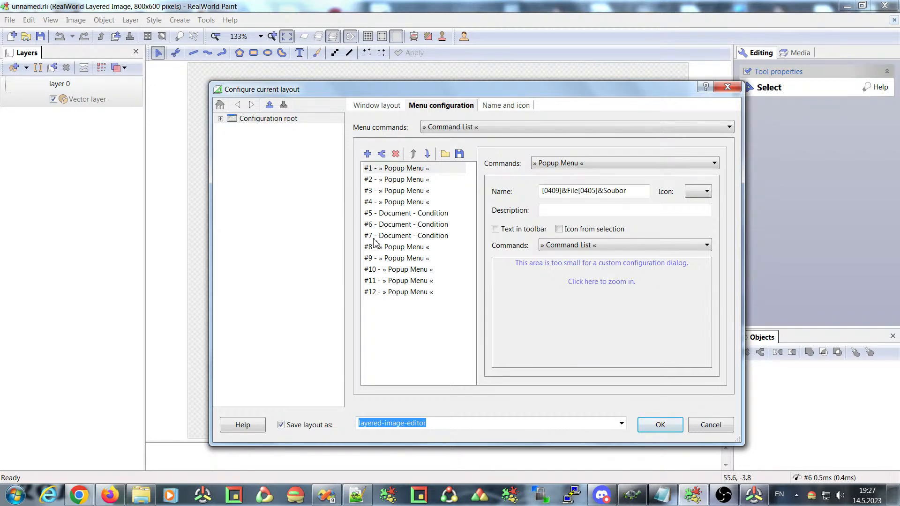
{"action": "left_click", "coordinate": [398, 259]}
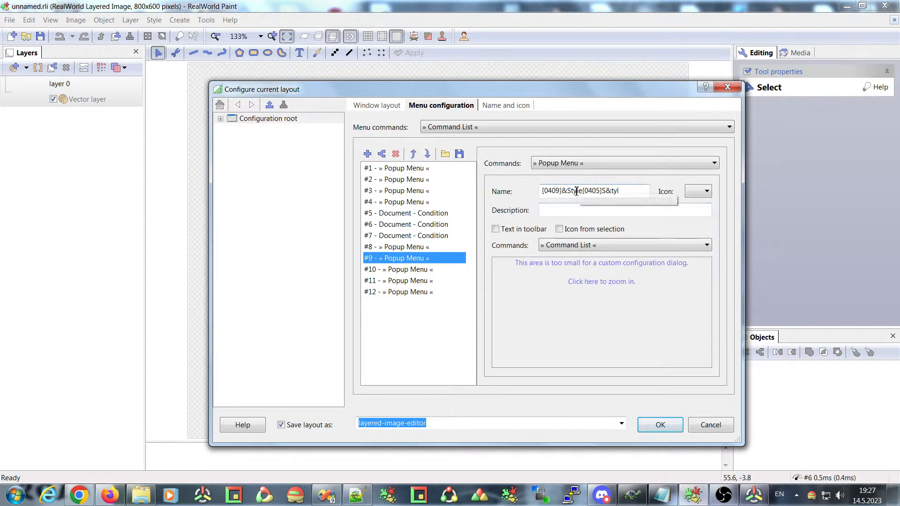
{"action": "double_click", "coordinate": [569, 191]}
{"action": "left_click", "coordinate": [609, 319]}
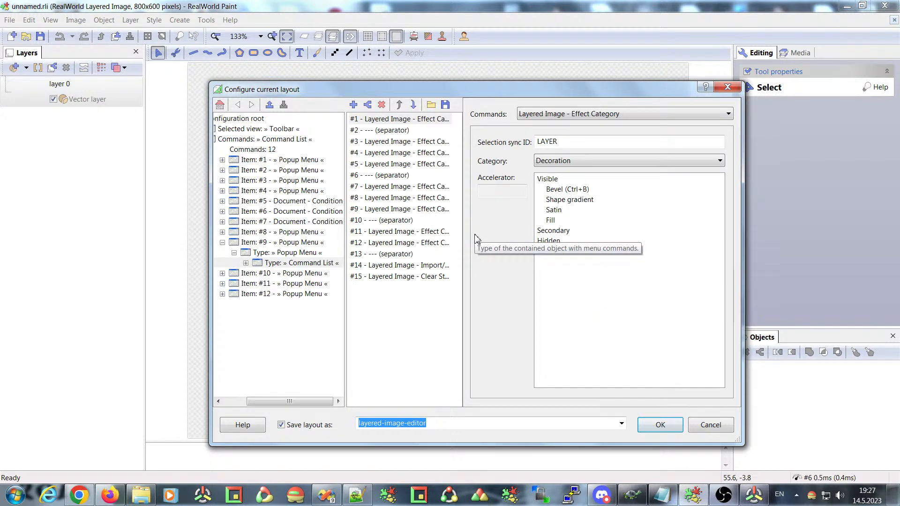
Look through the Style menu's effect categories and select the Shadow effect in the Underlay category.
{"action": "left_click", "coordinate": [396, 121]}
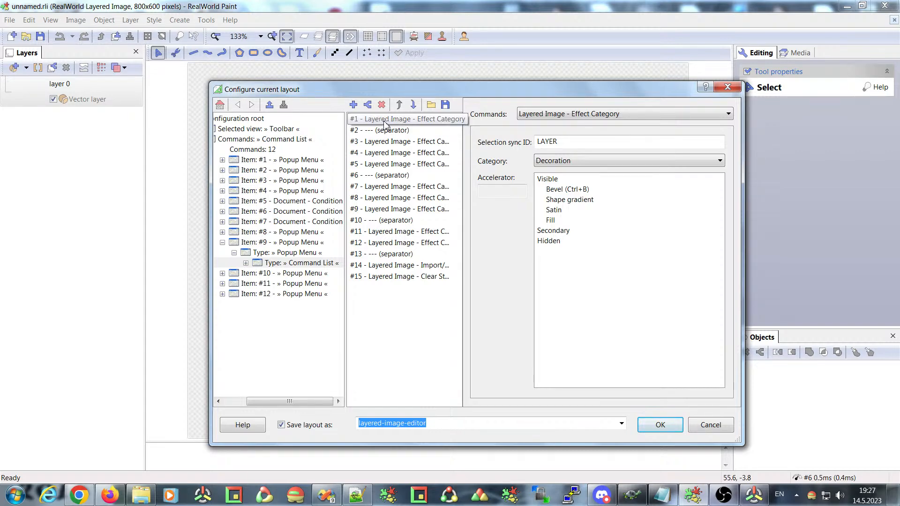
{"action": "left_click", "coordinate": [378, 143]}
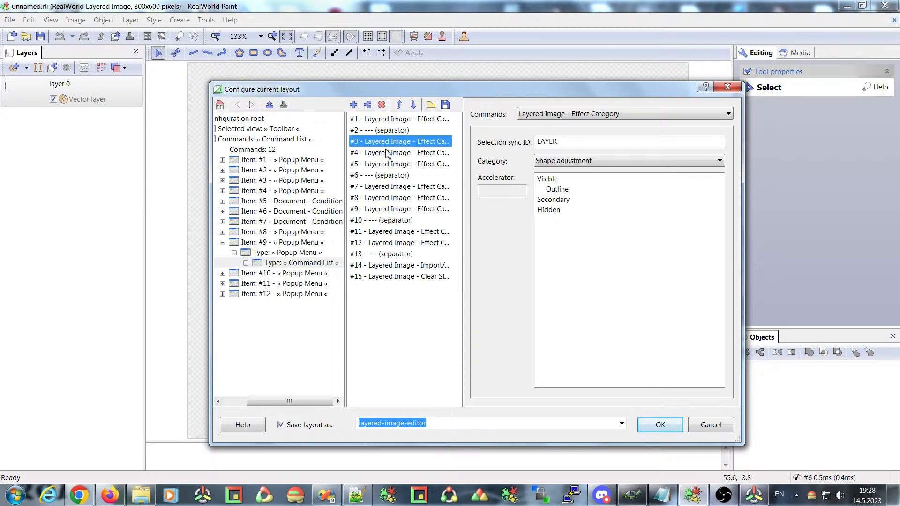
{"action": "left_click", "coordinate": [379, 153]}
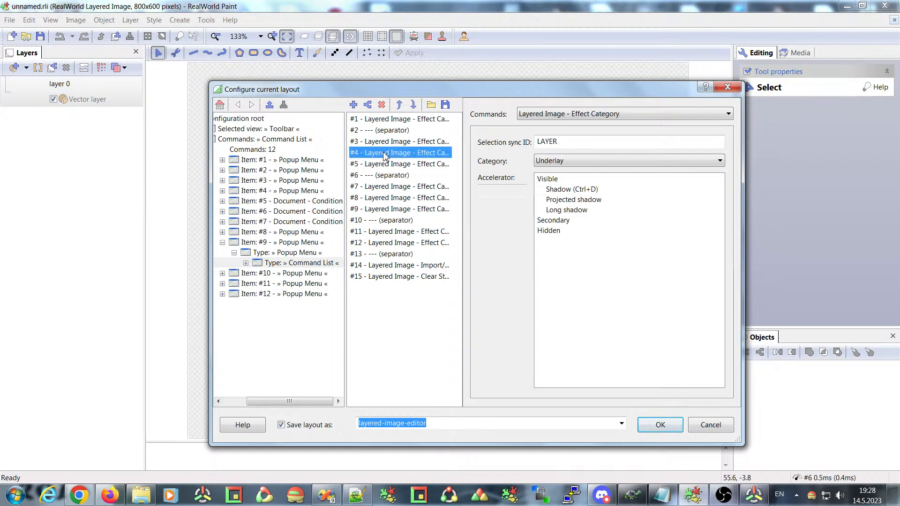
{"action": "left_click", "coordinate": [560, 192]}
{"action": "left_click", "coordinate": [562, 200]}
{"action": "left_click", "coordinate": [562, 190]}
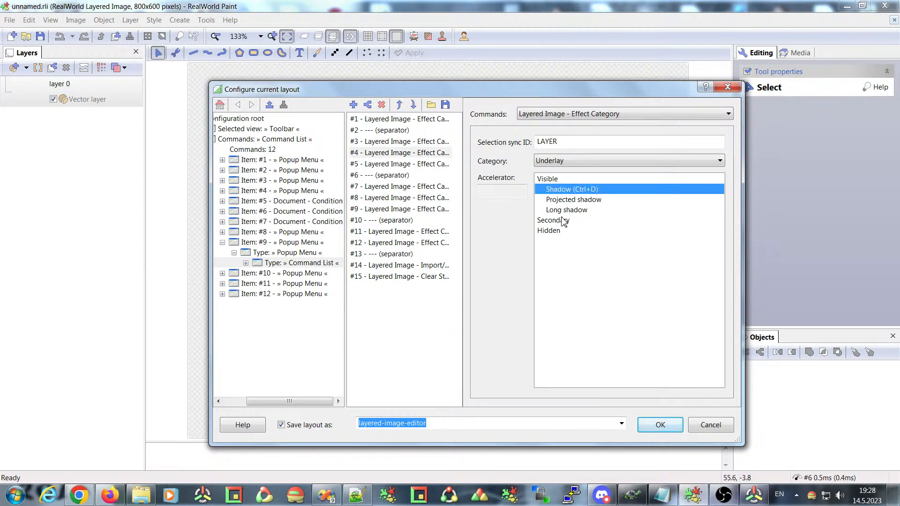
{"action": "left_click", "coordinate": [563, 201]}
{"action": "left_click", "coordinate": [557, 190]}
Try replacing the Shadow effect's accelerator with Ctrl+G, and assign Ctrl+D to it again.
{"action": "left_click", "coordinate": [493, 191]}
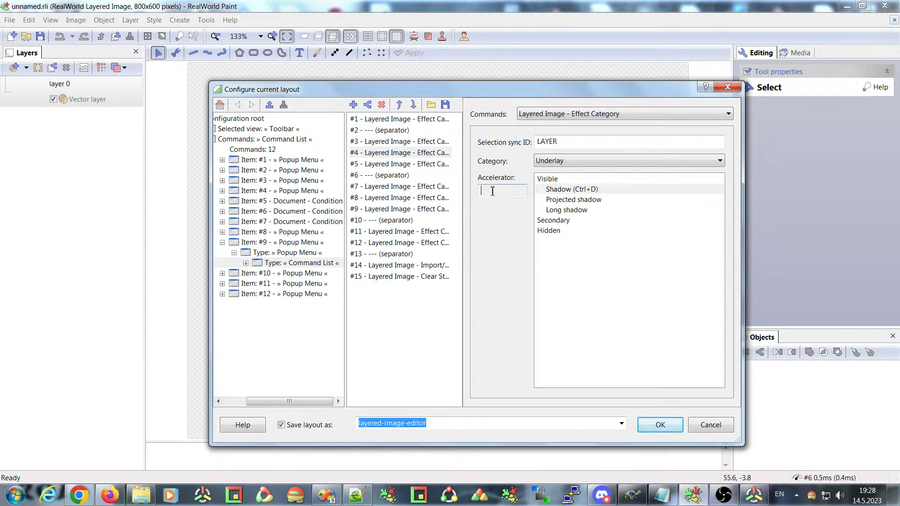
{"action": "key", "text": "BackSpace"}
{"action": "key", "text": "ctrl+g"}
{"action": "key", "text": "BackSpace"}
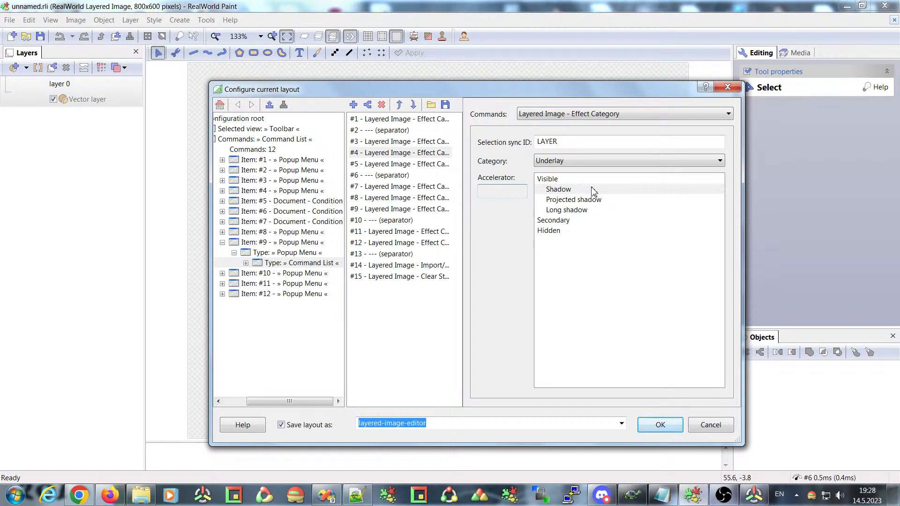
{"action": "key", "text": "ctrl+g"}
{"action": "key", "text": "BackSpace"}
{"action": "key", "text": "ctrl+d"}
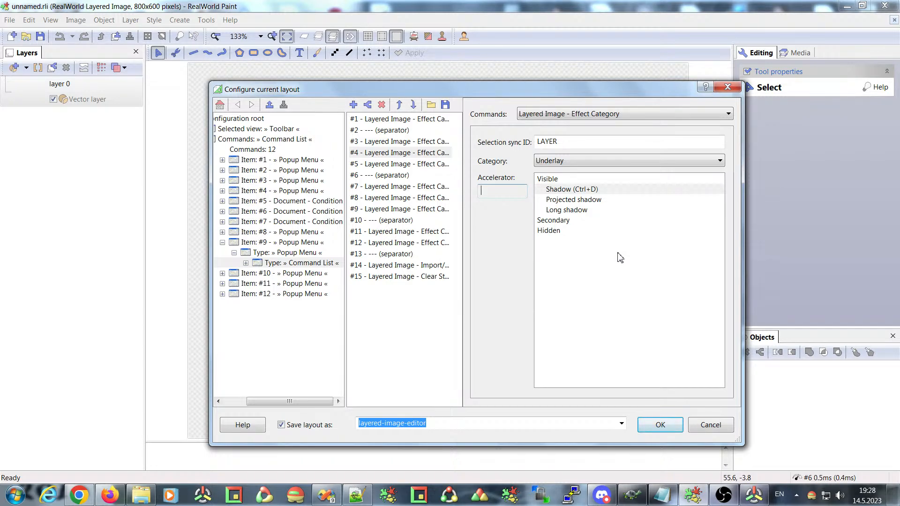
Assign the accelerator Ctrl+M to the Projected shadow effect, apply the layout, and check the shortcut in the Style menu.
{"action": "left_click", "coordinate": [579, 202]}
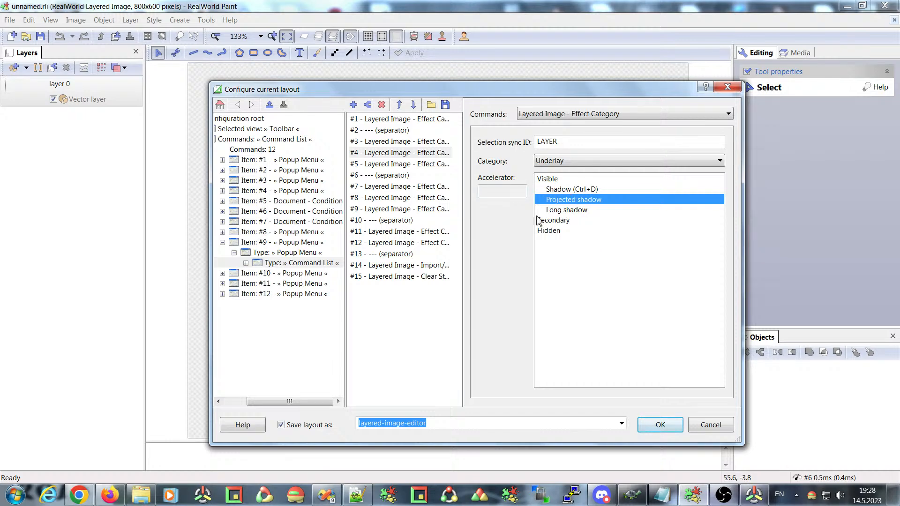
{"action": "left_click", "coordinate": [505, 191]}
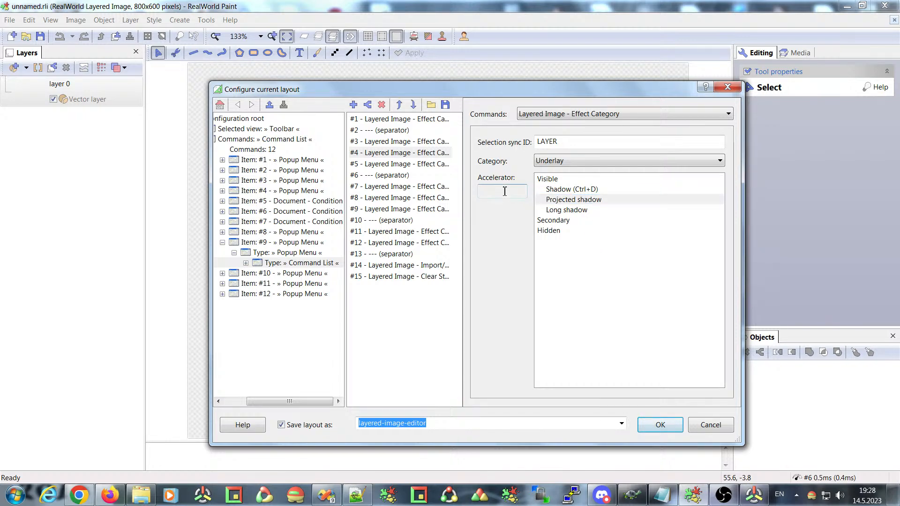
{"action": "key", "text": "ctrl+m"}
{"action": "left_click", "coordinate": [664, 426]}
{"action": "left_click", "coordinate": [154, 20]}
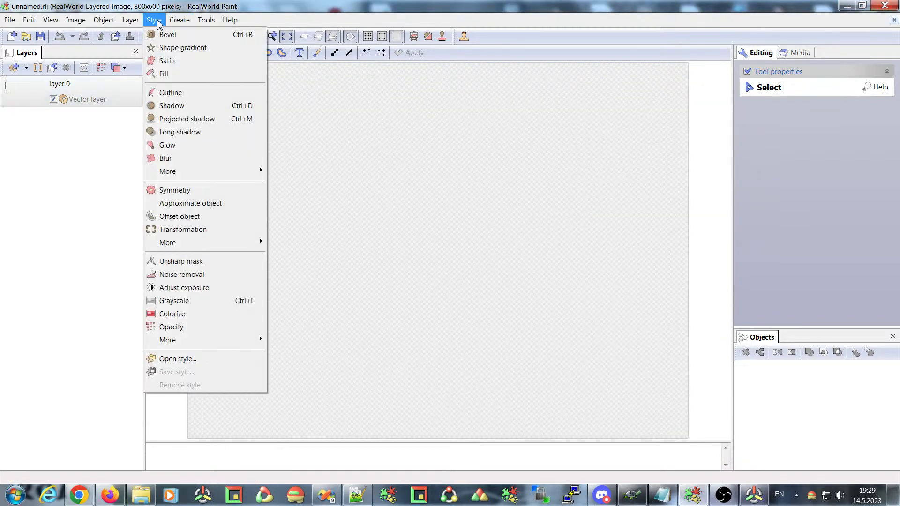
{"action": "left_click", "coordinate": [183, 120]}
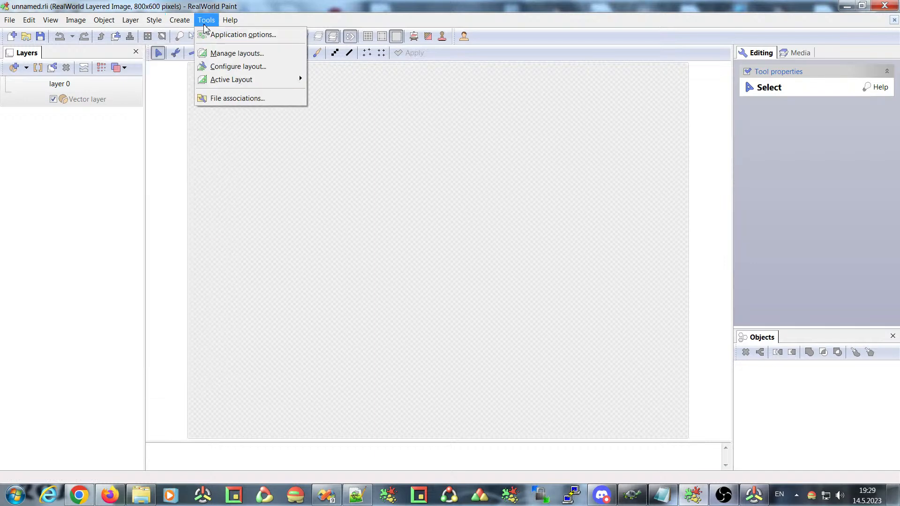
Draw a black ellipse about 582 by 362 pixels near the canvas centre and apply Projected shadow to its layer.
{"action": "left_click", "coordinate": [268, 53]}
{"action": "left_click_drag", "start_coordinate": [260, 128], "coordinate": [623, 354]}
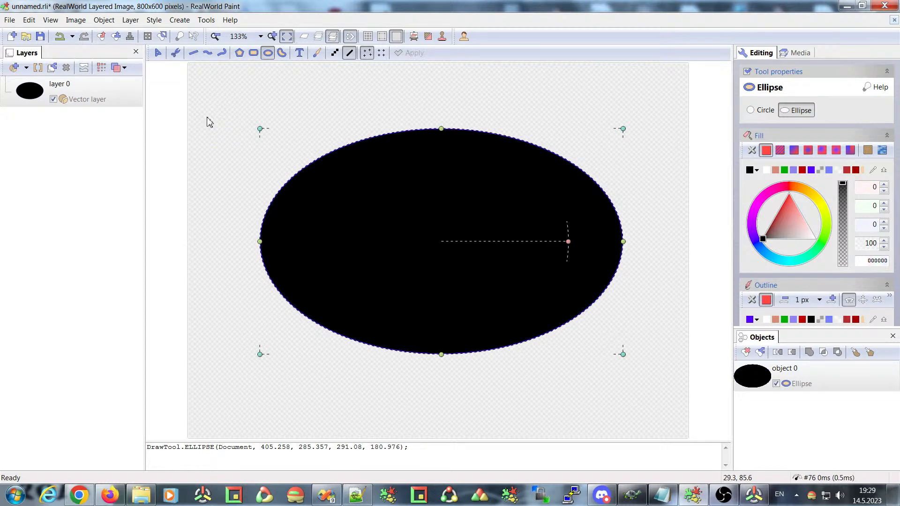
{"action": "key", "text": "ctrl+y"}
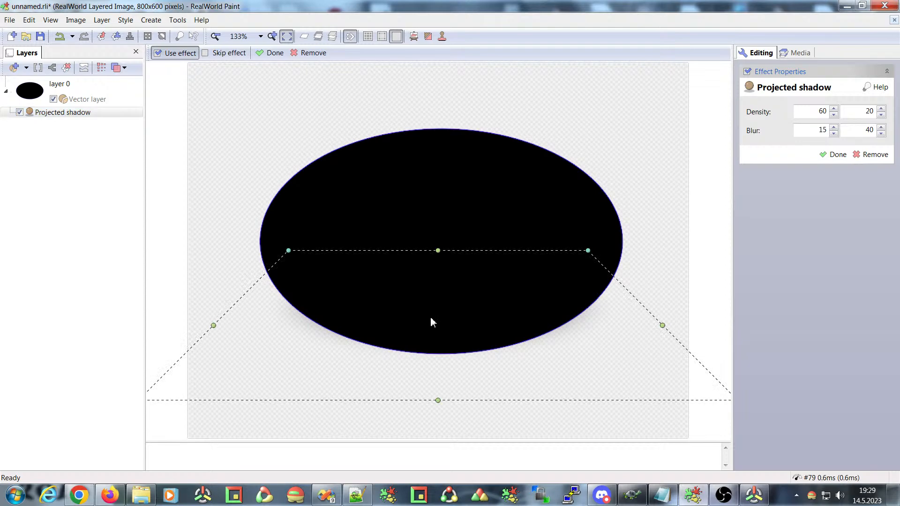
Reshape the projected shadow's perspective frame so the shadow falls just below the ellipse.
{"action": "left_click_drag", "start_coordinate": [439, 252], "coordinate": [441, 347]}
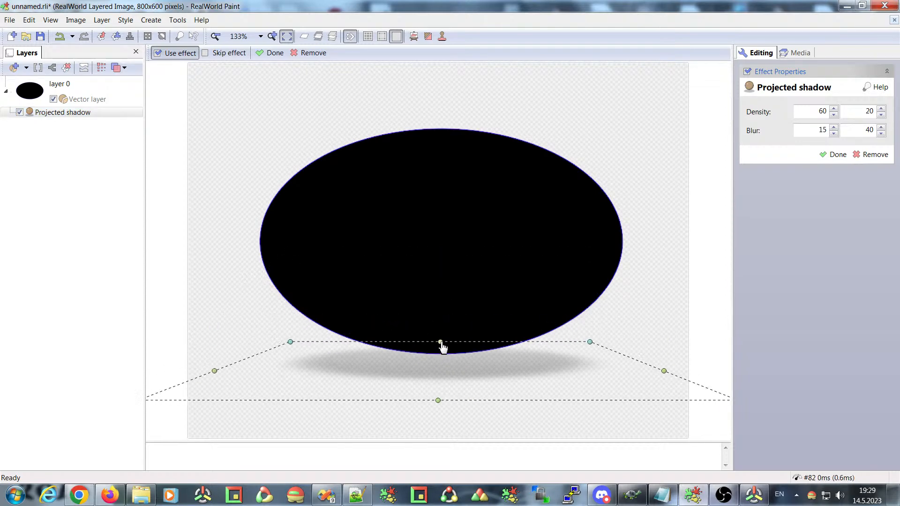
{"action": "left_click_drag", "start_coordinate": [439, 402], "coordinate": [440, 435]}
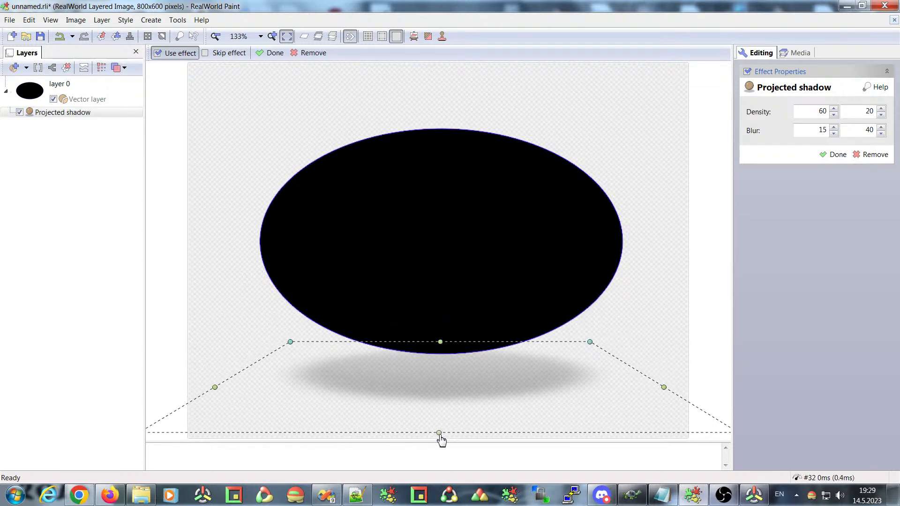
{"action": "mouse_move", "coordinate": [441, 345]}
{"action": "left_mouse_down"}
{"action": "mouse_move", "coordinate": [440, 356]}
{"action": "mouse_move", "coordinate": [440, 347]}
{"action": "left_mouse_up"}
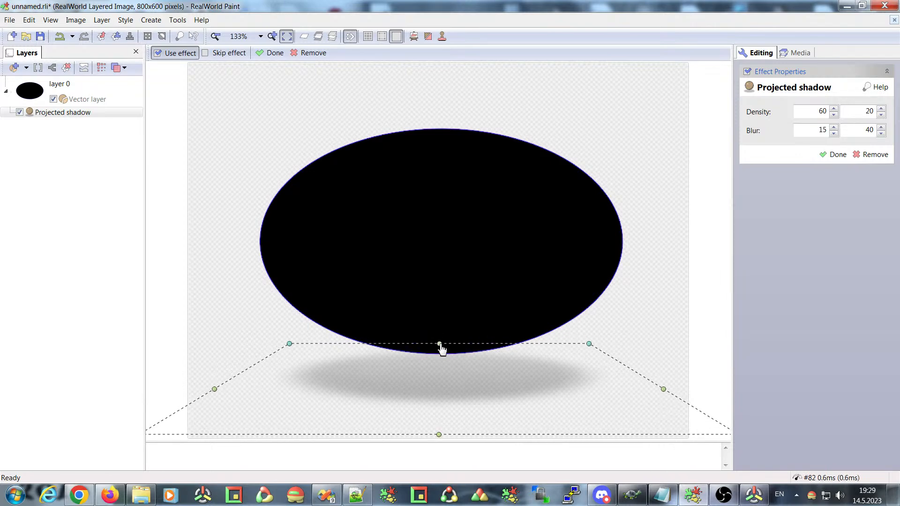
{"action": "left_click", "coordinate": [126, 22]}
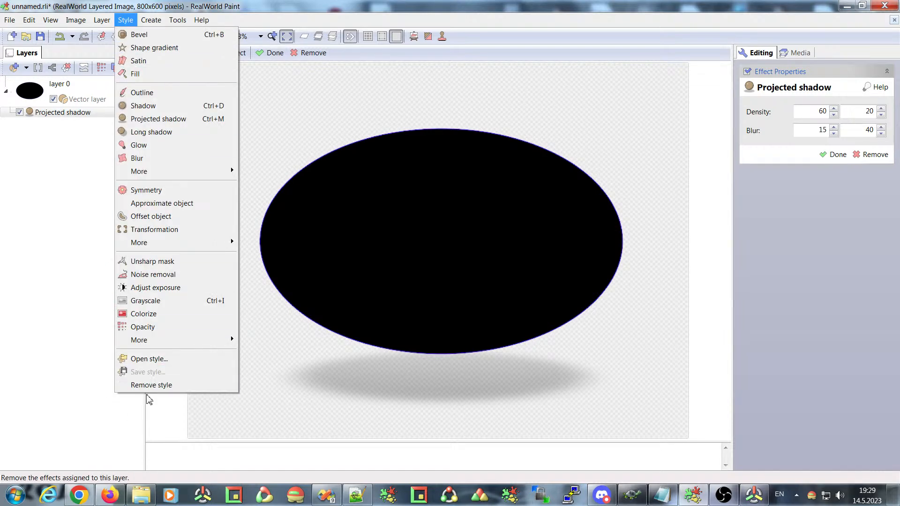
{"action": "mouse_move", "coordinate": [178, 19]}
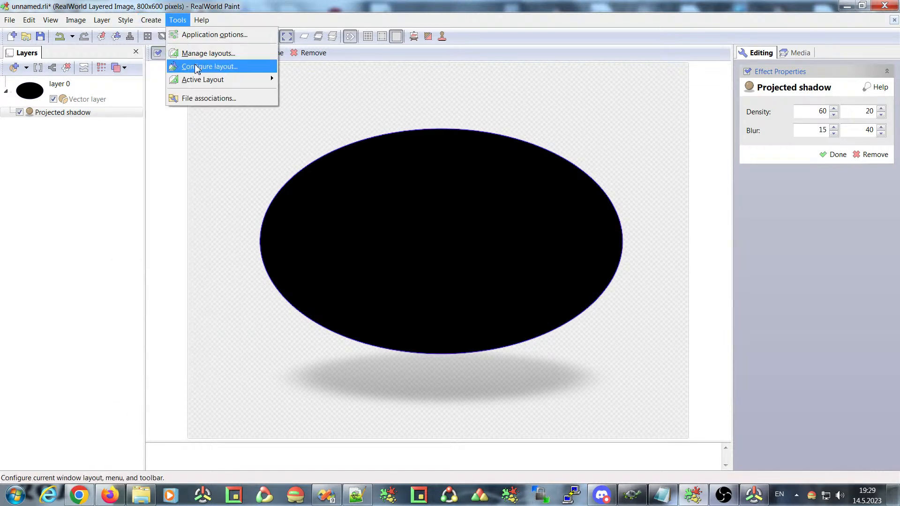
{"action": "left_click", "coordinate": [178, 20]}
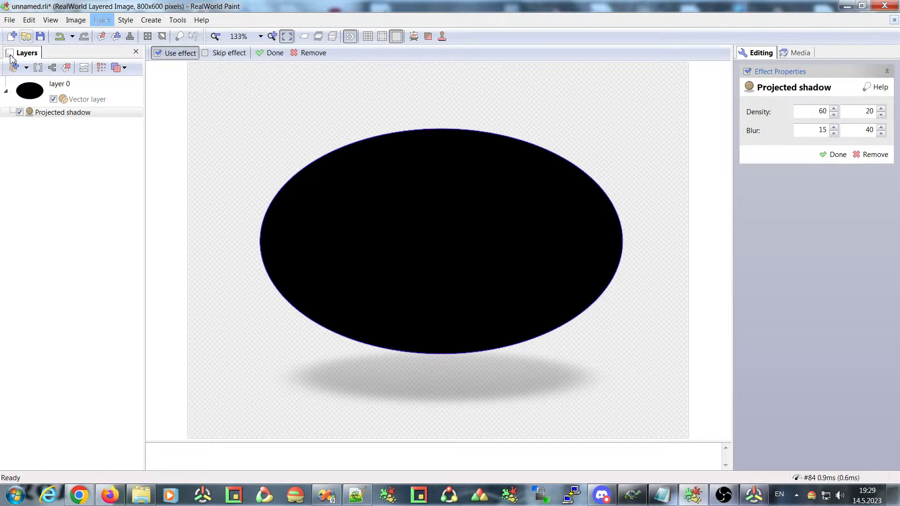
Add a new raster layer above the black ellipse and scribble a white zigzag line across the ellipse with the Pencil.
{"action": "left_click", "coordinate": [26, 70]}
{"action": "left_click", "coordinate": [37, 94]}
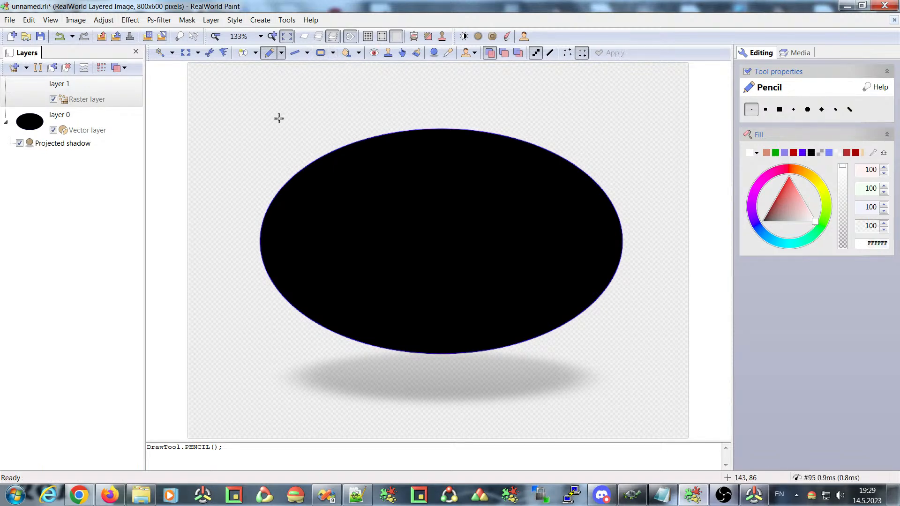
{"action": "mouse_move", "coordinate": [278, 149]}
{"action": "left_mouse_down"}
{"action": "mouse_move", "coordinate": [302, 176]}
{"action": "mouse_move", "coordinate": [402, 201]}
{"action": "mouse_move", "coordinate": [442, 234]}
{"action": "mouse_move", "coordinate": [543, 254]}
{"action": "mouse_move", "coordinate": [510, 281]}
{"action": "left_mouse_up"}
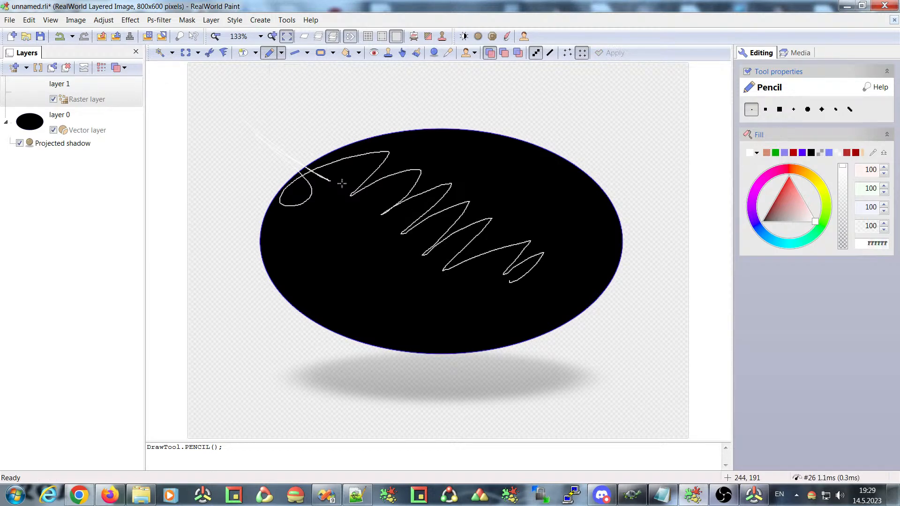
Draw a white rectangle about 436 by 261 pixels and an overlapping Rectangle with effects about 390 by 240 pixels.
{"action": "key", "text": "r"}
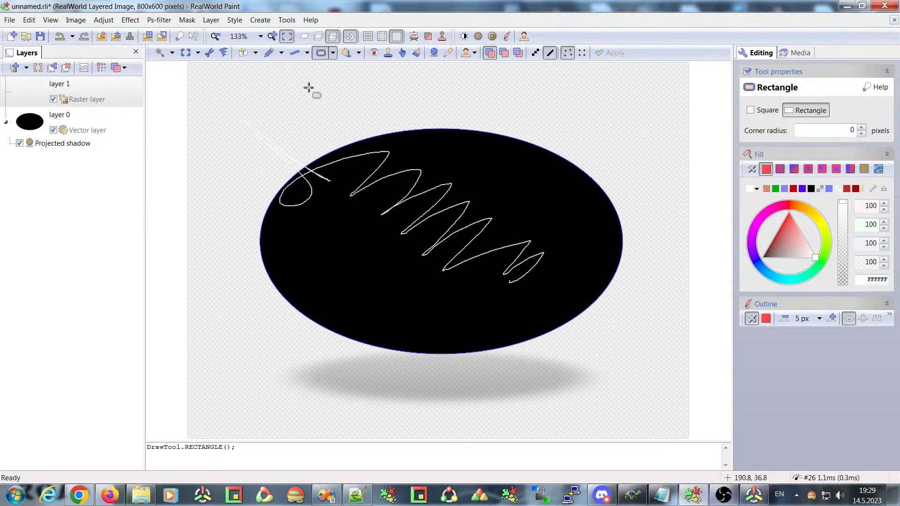
{"action": "left_click_drag", "start_coordinate": [302, 95], "coordinate": [573, 256]}
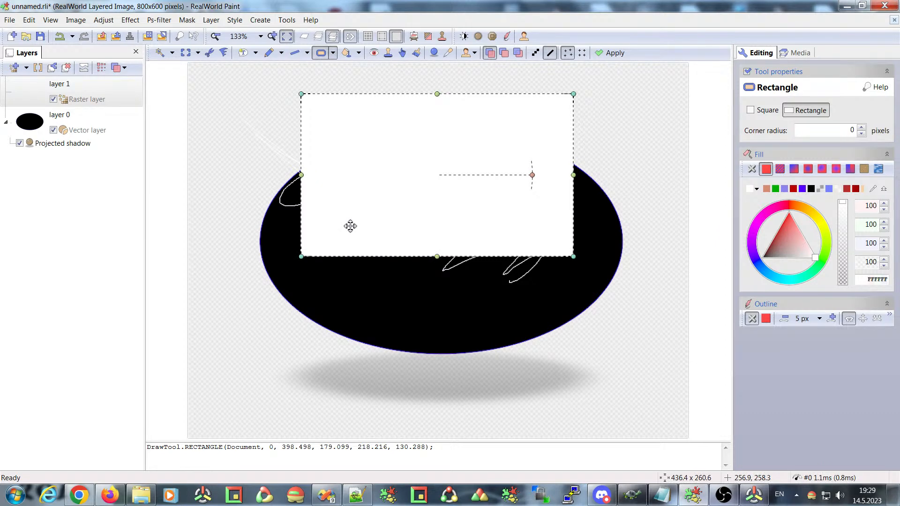
{"action": "key", "text": "p"}
{"action": "left_click", "coordinate": [333, 54]}
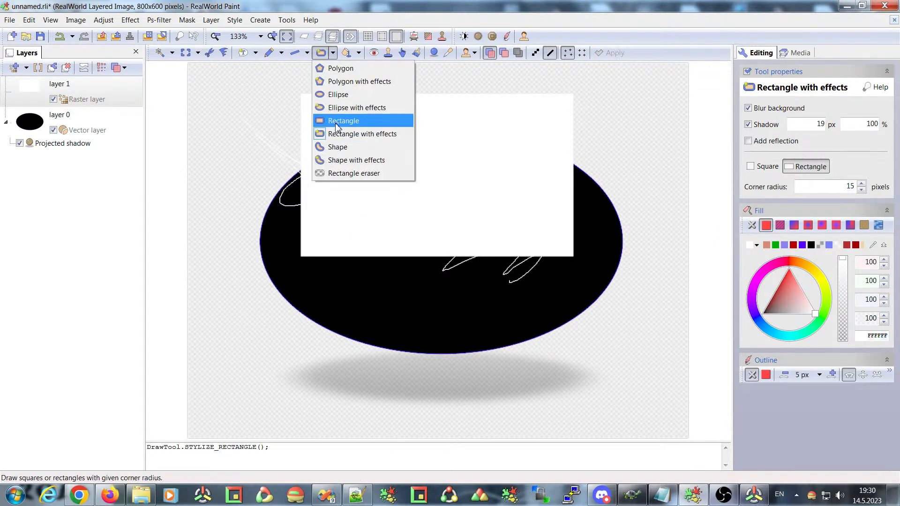
{"action": "left_click", "coordinate": [333, 53]}
{"action": "mouse_move", "coordinate": [263, 145]}
{"action": "left_mouse_down"}
{"action": "mouse_move", "coordinate": [414, 283]}
{"action": "mouse_move", "coordinate": [507, 296]}
{"action": "left_mouse_up"}
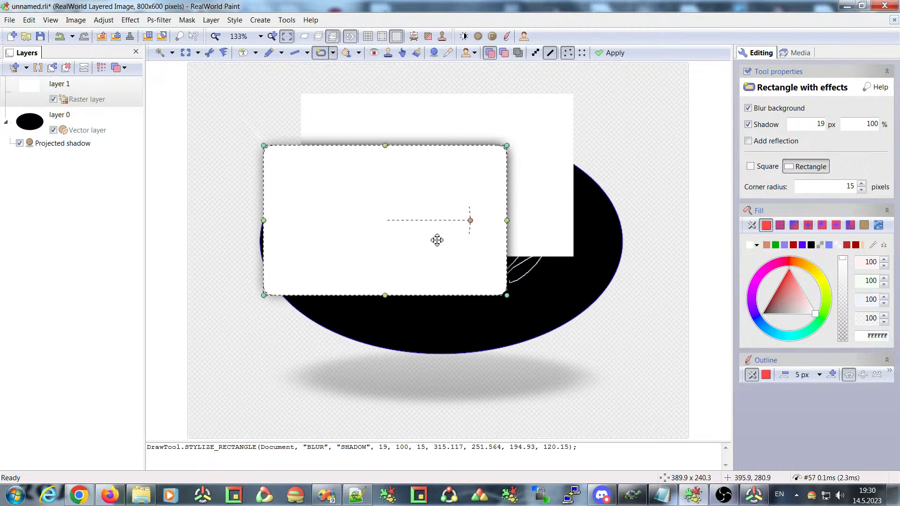
Cycle through the shape tools to Ellipse, draw a white ellipse about 385 by 172 pixels, and move it over the projected shadow.
{"action": "key", "text": "r"}
{"action": "key", "text": "r"}
{"action": "key", "text": "r"}
{"action": "key", "text": "p"}
{"action": "key", "text": "p"}
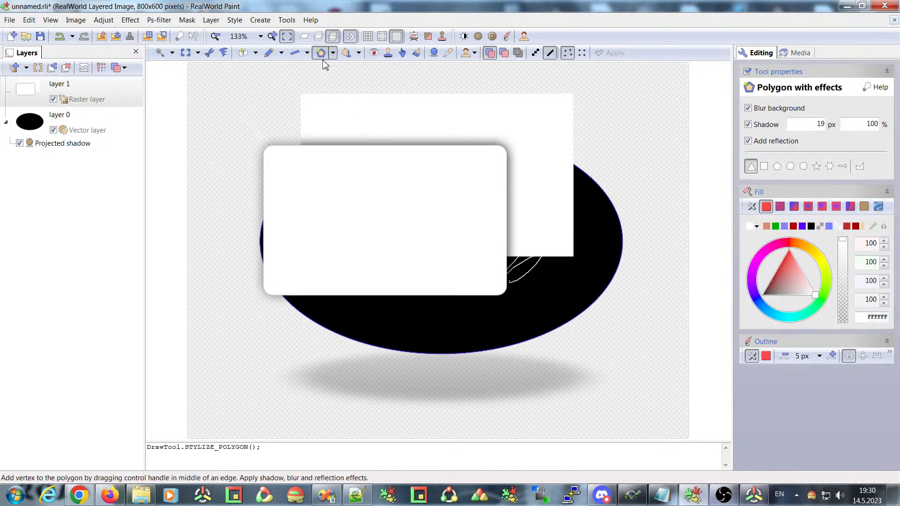
{"action": "key", "text": "p"}
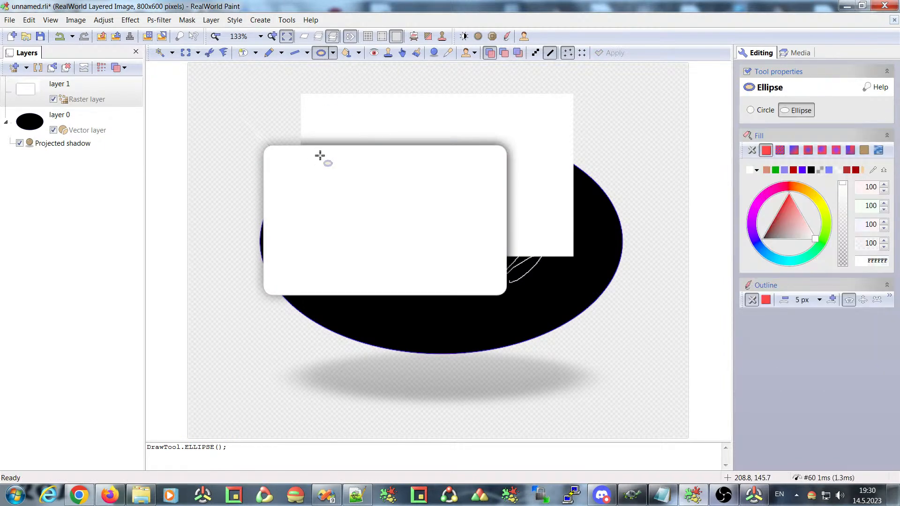
{"action": "left_click_drag", "start_coordinate": [364, 130], "coordinate": [613, 243]}
{"action": "left_click_drag", "start_coordinate": [506, 178], "coordinate": [523, 354]}
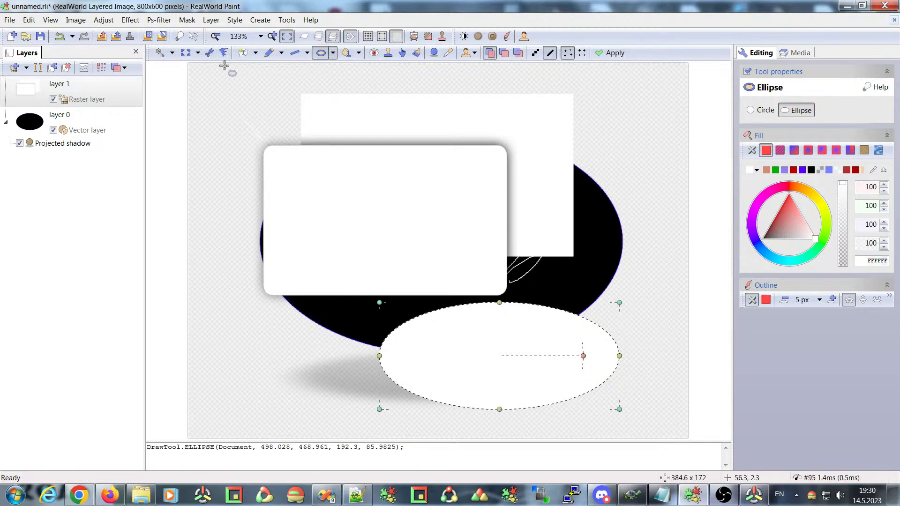
Open the drawing toolbar's configuration and enlarge the dialog so more of the displayed drawing tools definition is readable.
{"action": "right_click", "coordinate": [242, 55]}
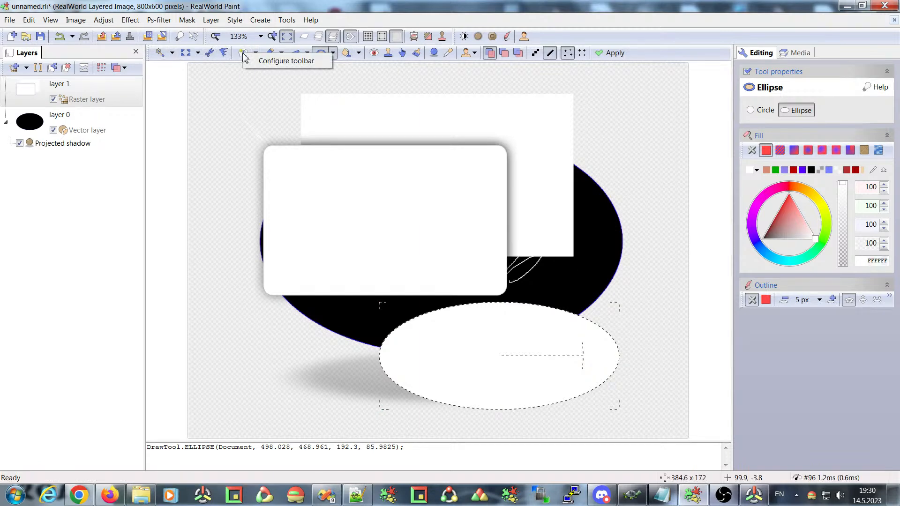
{"action": "left_click", "coordinate": [284, 61]}
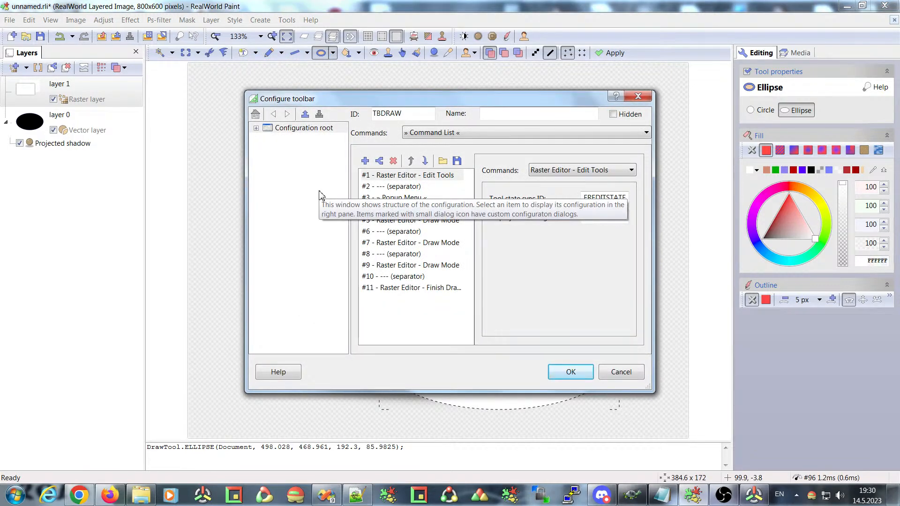
{"action": "left_click_drag", "start_coordinate": [342, 105], "coordinate": [318, 114]}
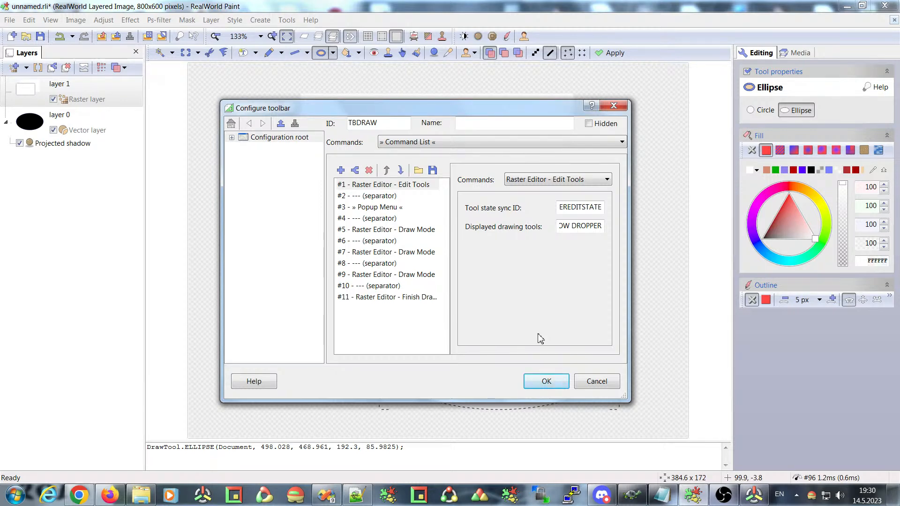
{"action": "left_click_drag", "start_coordinate": [627, 400], "coordinate": [725, 413]}
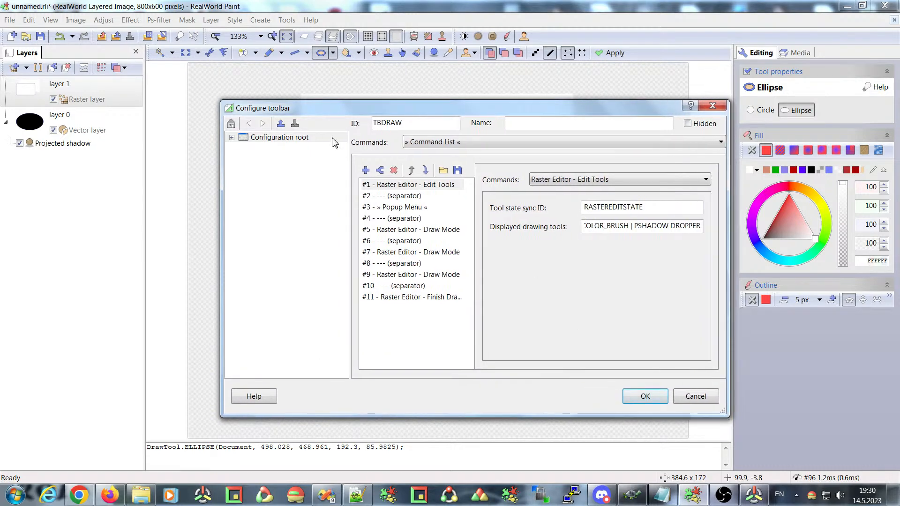
{"action": "left_click_drag", "start_coordinate": [277, 108], "coordinate": [141, 82]}
{"action": "left_click_drag", "start_coordinate": [587, 385], "coordinate": [722, 417]}
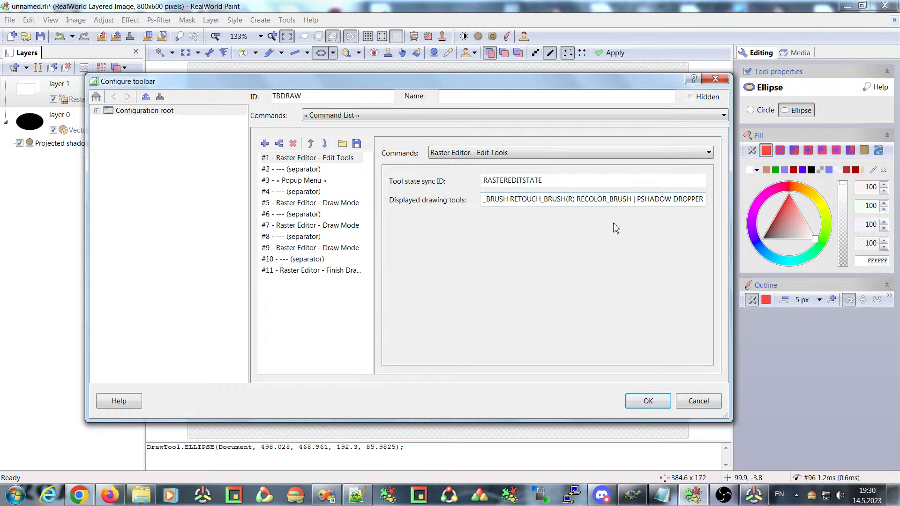
Examine the selection tool names at the start of the Edit Tools item's displayed drawing tools definition.
{"action": "key", "text": "Home"}
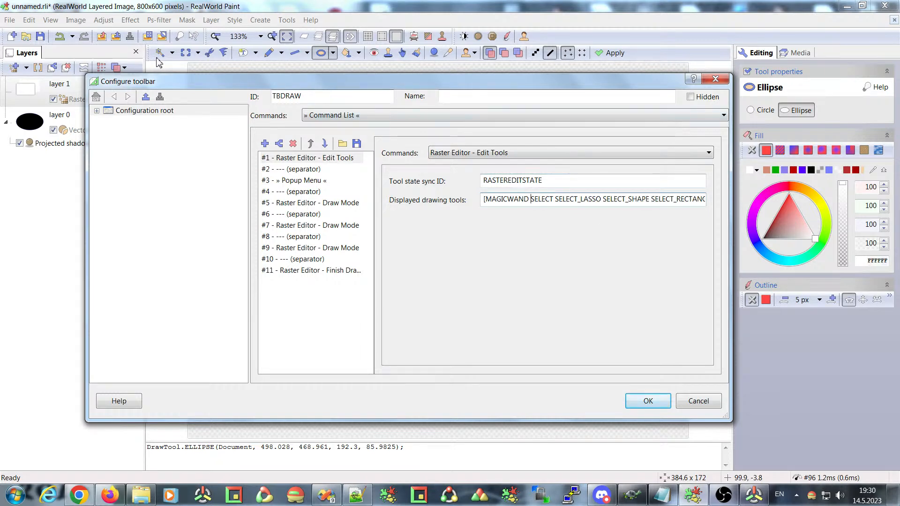
{"action": "key", "text": "ctrl+Right"}
{"action": "left_click_drag", "start_coordinate": [488, 200], "coordinate": [528, 197]}
{"action": "left_click", "coordinate": [512, 201]}
{"action": "key", "text": "ctrl+Right"}
{"action": "key", "text": "ctrl+Right"}
{"action": "key", "text": "ctrl+Right"}
{"action": "key", "text": "ctrl+Right"}
{"action": "key", "text": "ctrl+Right"}
{"action": "key", "text": "ctrl+Right"}
{"action": "key", "text": "ctrl+Right"}
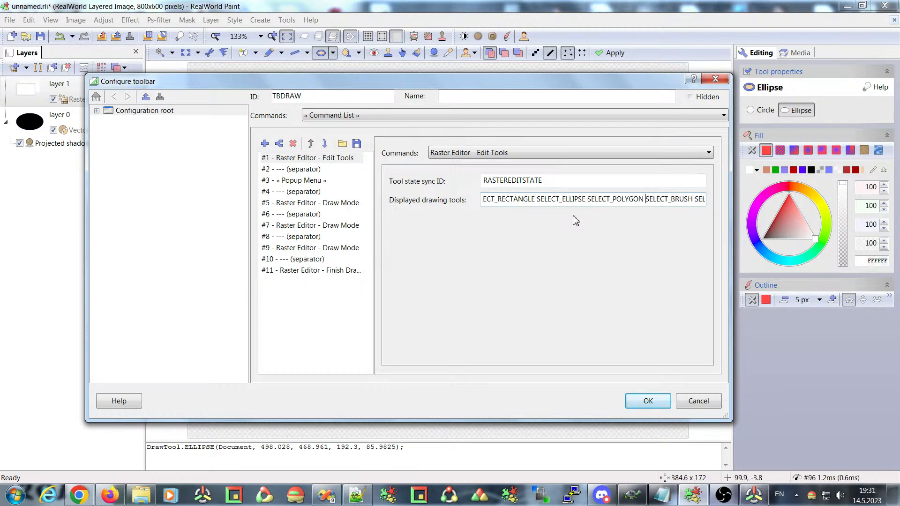
Trace the bracketed selection tool group from its beginning and highlight the shortcut letter in the parentheses after it.
{"action": "key", "text": "Home"}
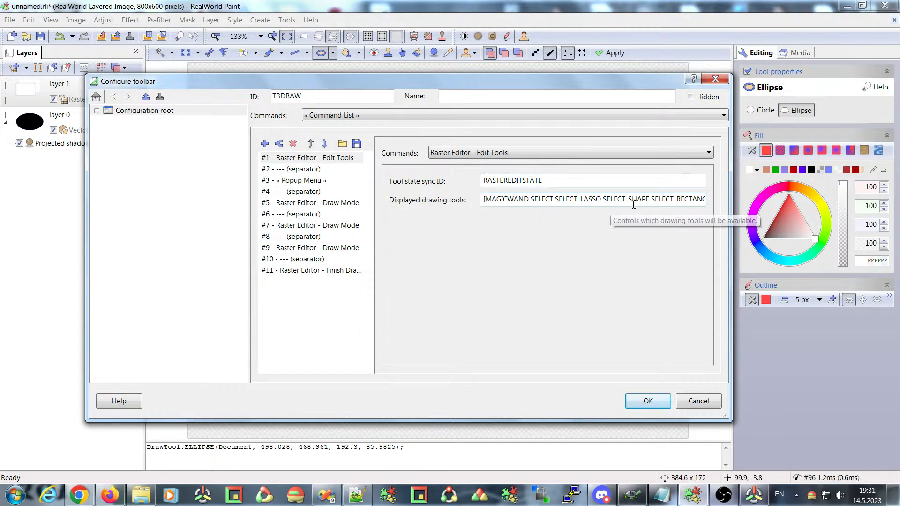
{"action": "key", "text": "Right"}
{"action": "key", "text": "Right"}
{"action": "key", "text": "Right"}
{"action": "key", "text": "Right"}
{"action": "key", "text": "Right"}
{"action": "key", "text": "Right"}
{"action": "key", "text": "Right"}
{"action": "key", "text": "Right"}
{"action": "key", "text": "Right"}
{"action": "key", "text": "Right"}
{"action": "key", "text": "Right"}
{"action": "key", "text": "Right"}
{"action": "key", "text": "Right"}
{"action": "key", "text": "Right"}
{"action": "key", "text": "Right"}
{"action": "key", "text": "Right"}
{"action": "key", "text": "Right"}
{"action": "key", "text": "Right"}
{"action": "key", "text": "Right"}
{"action": "key", "text": "Right"}
{"action": "key", "text": "Right"}
{"action": "key", "text": "Right"}
{"action": "key", "text": "Right"}
{"action": "key", "text": "Right"}
{"action": "key", "text": "Right"}
{"action": "key", "text": "Right"}
{"action": "key", "text": "Right"}
{"action": "key", "text": "Right"}
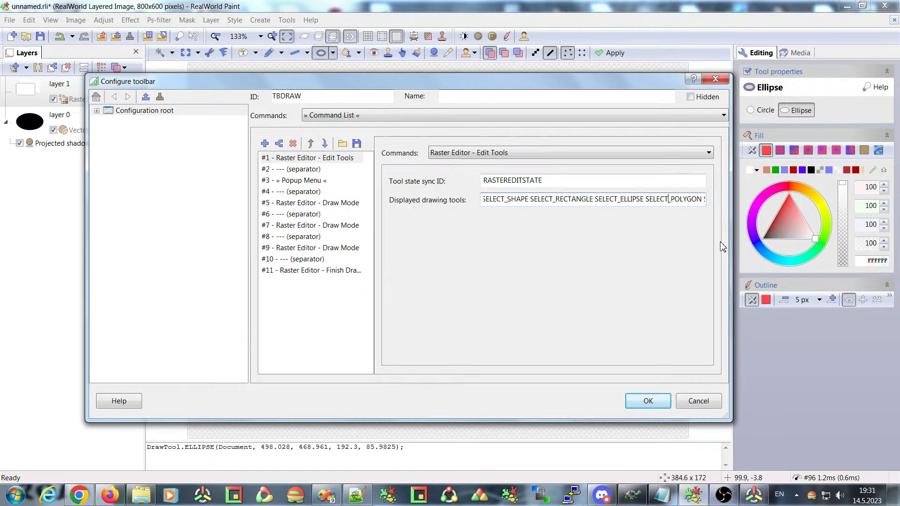
{"action": "key", "text": "Right"}
{"action": "key", "text": "Right"}
{"action": "key", "text": "Right"}
{"action": "key", "text": "Right"}
{"action": "key", "text": "Right"}
{"action": "key", "text": "Right"}
{"action": "key", "text": "Right"}
{"action": "key", "text": "Right"}
{"action": "key", "text": "Right"}
{"action": "key", "text": "Right"}
{"action": "key", "text": "Right"}
{"action": "key", "text": "Right"}
{"action": "key", "text": "Right"}
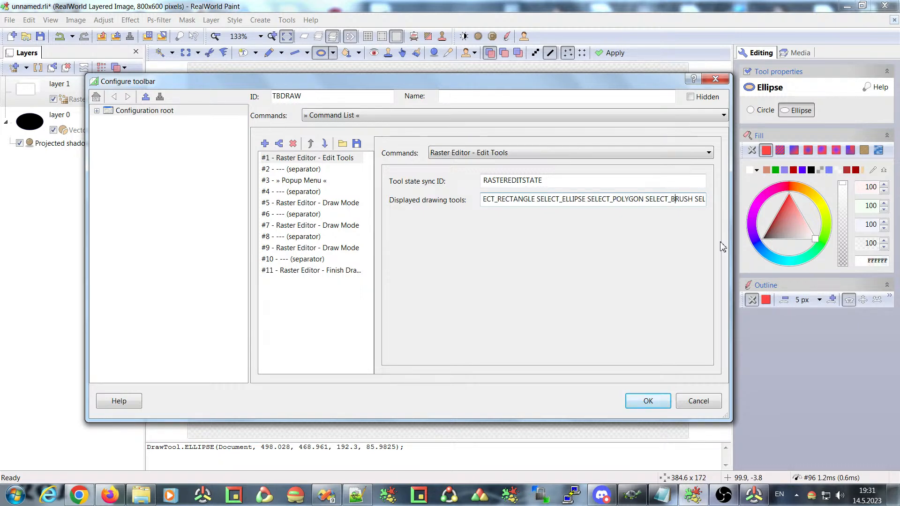
{"action": "key", "text": "Right"}
{"action": "key", "text": "Right"}
{"action": "key", "text": "Right"}
{"action": "key", "text": "Right"}
{"action": "key", "text": "Right"}
{"action": "key", "text": "Right"}
{"action": "key", "text": "Right"}
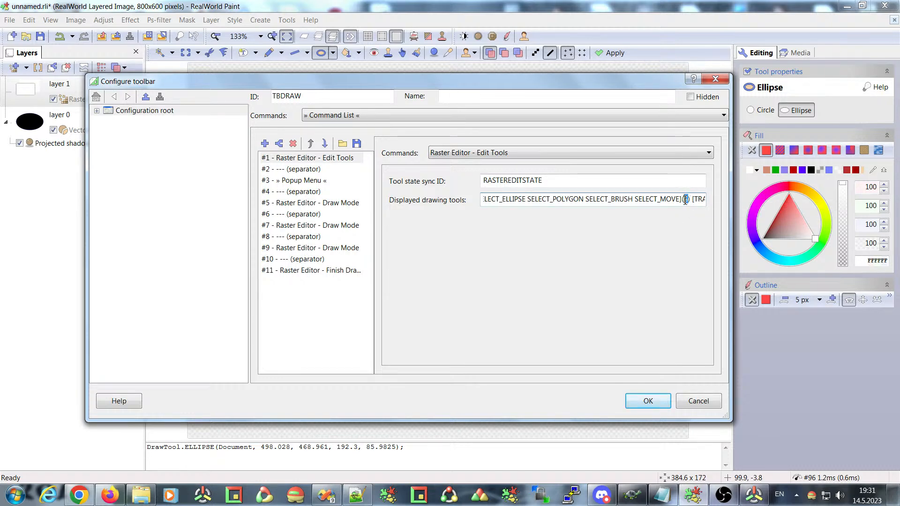
{"action": "left_click", "coordinate": [687, 202]}
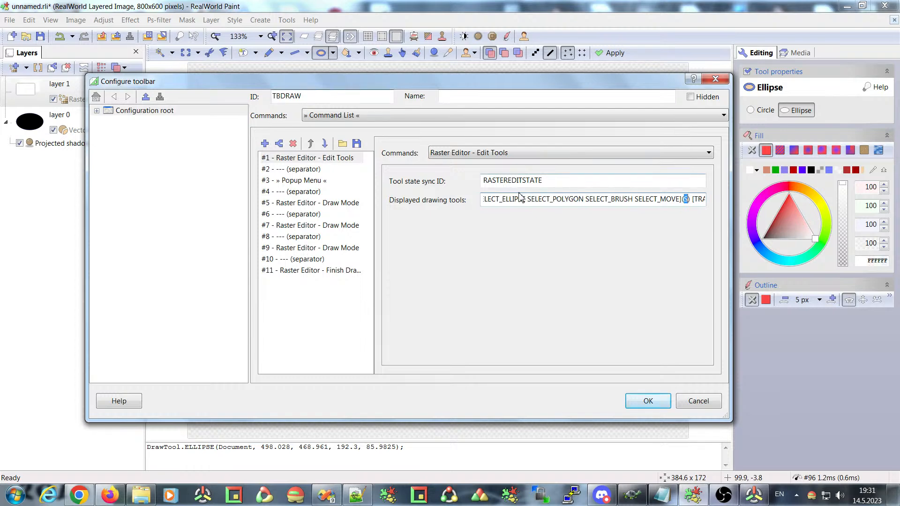
Read on through the transform, crop and text tools in the definition to the shortcut letter that follows the text group.
{"action": "left_click", "coordinate": [644, 200]}
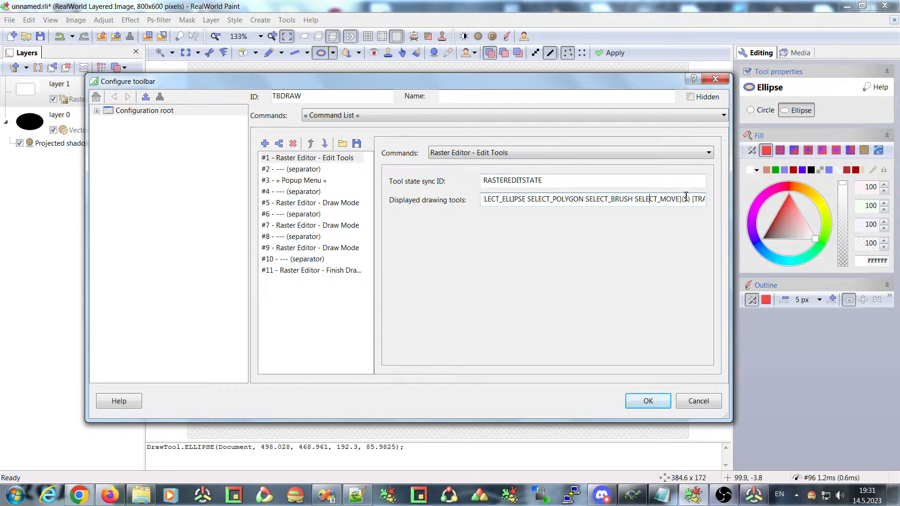
{"action": "key", "text": "Right"}
{"action": "key", "text": "Right"}
{"action": "key", "text": "Right"}
{"action": "key", "text": "Right"}
{"action": "key", "text": "Right"}
{"action": "key", "text": "Right"}
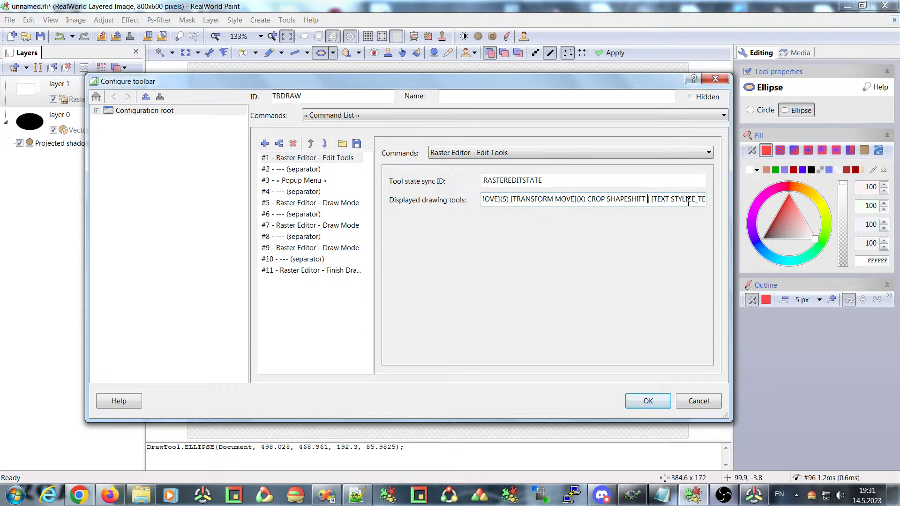
{"action": "key", "text": "Right"}
{"action": "key", "text": "Right"}
{"action": "key", "text": "Right"}
{"action": "key", "text": "Right"}
{"action": "key", "text": "Right"}
{"action": "key", "text": "Right"}
{"action": "key", "text": "Right"}
{"action": "key", "text": "Right"}
{"action": "key", "text": "Right"}
{"action": "key", "text": "Right"}
{"action": "key", "text": "Right"}
{"action": "key", "text": "Right"}
{"action": "key", "text": "Right"}
{"action": "key", "text": "Right"}
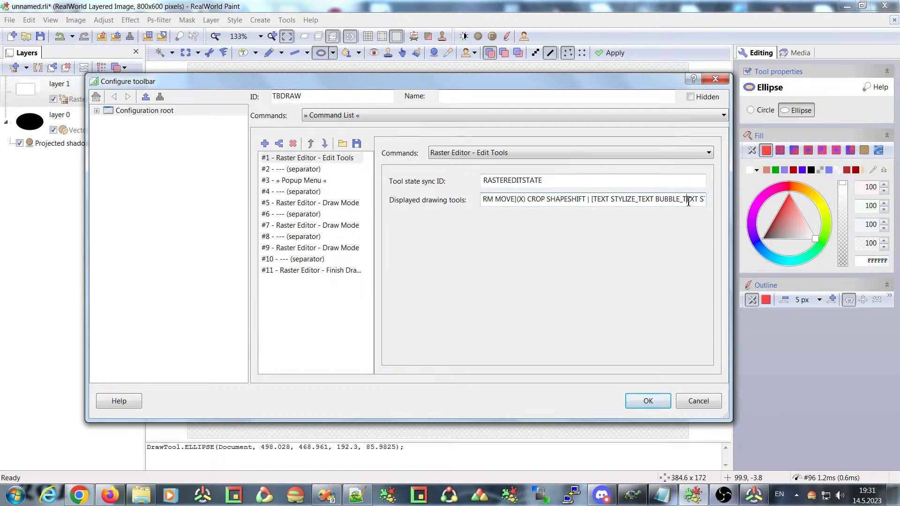
{"action": "key", "text": "Right"}
{"action": "key", "text": "Right"}
{"action": "key", "text": "Right"}
{"action": "key", "text": "Right"}
{"action": "key", "text": "Right"}
{"action": "key", "text": "Right"}
{"action": "key", "text": "Right"}
{"action": "key", "text": "Right"}
{"action": "key", "text": "Right"}
{"action": "key", "text": "Right"}
{"action": "key", "text": "Right"}
{"action": "key", "text": "Right"}
{"action": "key", "text": "Right"}
{"action": "key", "text": "Right"}
{"action": "key", "text": "Right"}
{"action": "key", "text": "Right"}
{"action": "key", "text": "Right"}
{"action": "key", "text": "Right"}
{"action": "key", "text": "Right"}
{"action": "key", "text": "Right"}
{"action": "key", "text": "Right"}
{"action": "key", "text": "Right"}
{"action": "key", "text": "Right"}
{"action": "key", "text": "Right"}
{"action": "key", "text": "Right"}
{"action": "key", "text": "Right"}
{"action": "key", "text": "Right"}
{"action": "key", "text": "Right"}
{"action": "key", "text": "Right"}
{"action": "key", "text": "Right"}
{"action": "key", "text": "Right"}
{"action": "key", "text": "Right"}
{"action": "key", "text": "Right"}
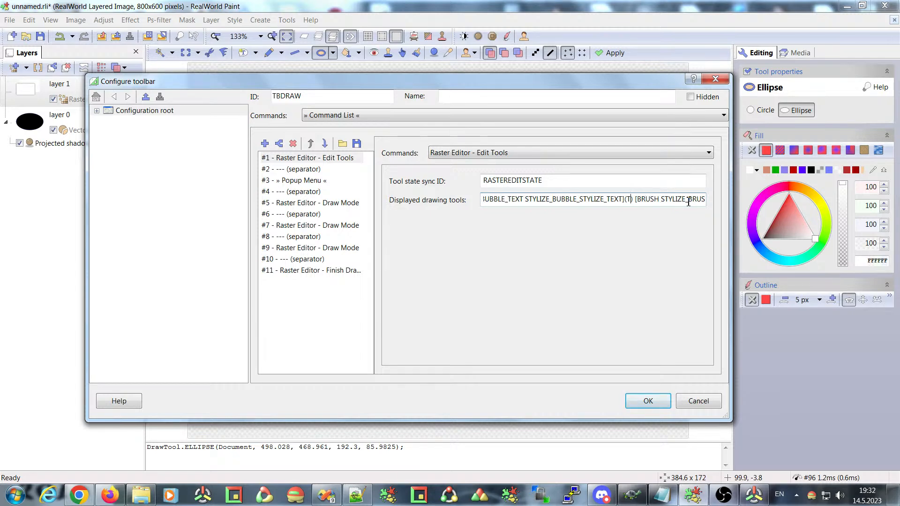
{"action": "key", "text": "Left"}
{"action": "key", "text": "Left"}
{"action": "key", "text": "Left"}
{"action": "key", "text": "Left"}
{"action": "key", "text": "Left"}
{"action": "key", "text": "Left"}
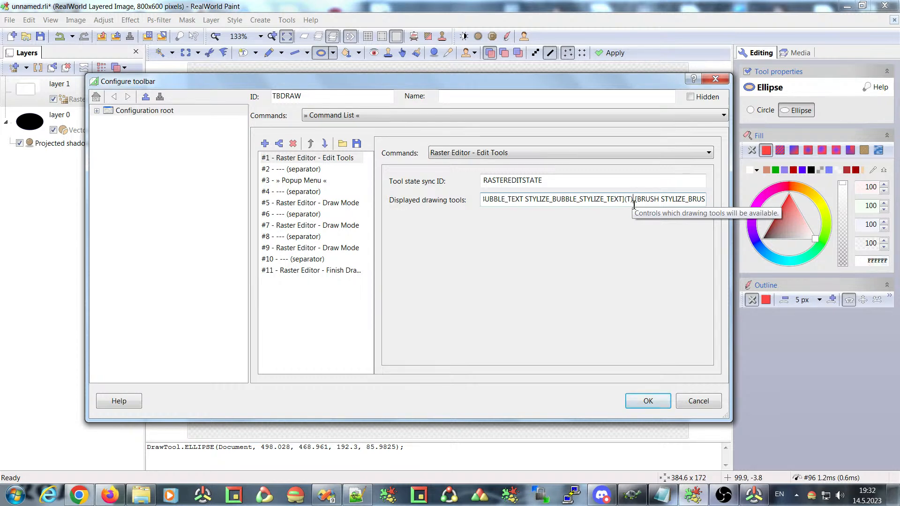
Read on through the brush, lasso and pencil tools to their group's shortcut letter and discard the toolbar configuration dialog.
{"action": "key", "text": "Right"}
{"action": "key", "text": "Right"}
{"action": "key", "text": "Right"}
{"action": "key", "text": "Right"}
{"action": "key", "text": "Right"}
{"action": "key", "text": "Right"}
{"action": "key", "text": "Right"}
{"action": "key", "text": "Right"}
{"action": "key", "text": "Right"}
{"action": "key", "text": "Right"}
{"action": "key", "text": "Right"}
{"action": "key", "text": "Right"}
{"action": "key", "text": "Right"}
{"action": "key", "text": "Right"}
{"action": "key", "text": "Right"}
{"action": "key", "text": "Right"}
{"action": "key", "text": "Right"}
{"action": "key", "text": "Right"}
{"action": "key", "text": "Right"}
{"action": "key", "text": "Right"}
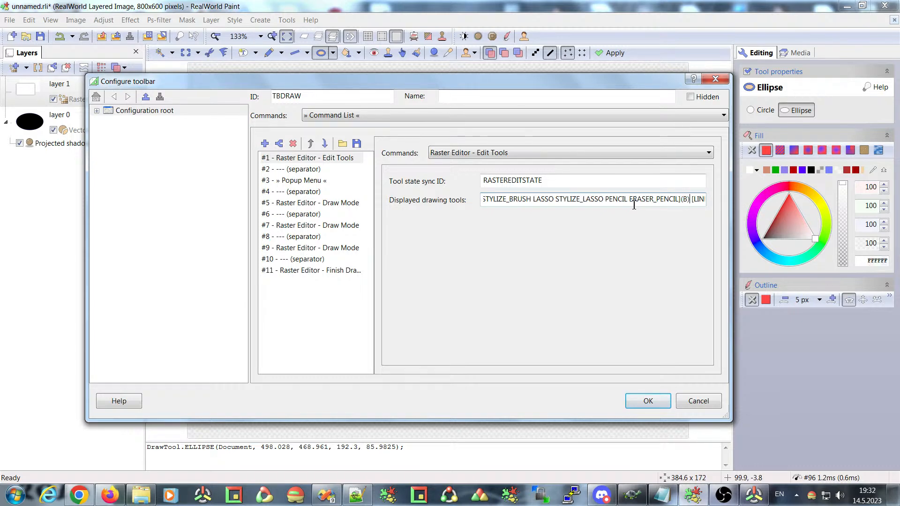
{"action": "left_click", "coordinate": [698, 401]}
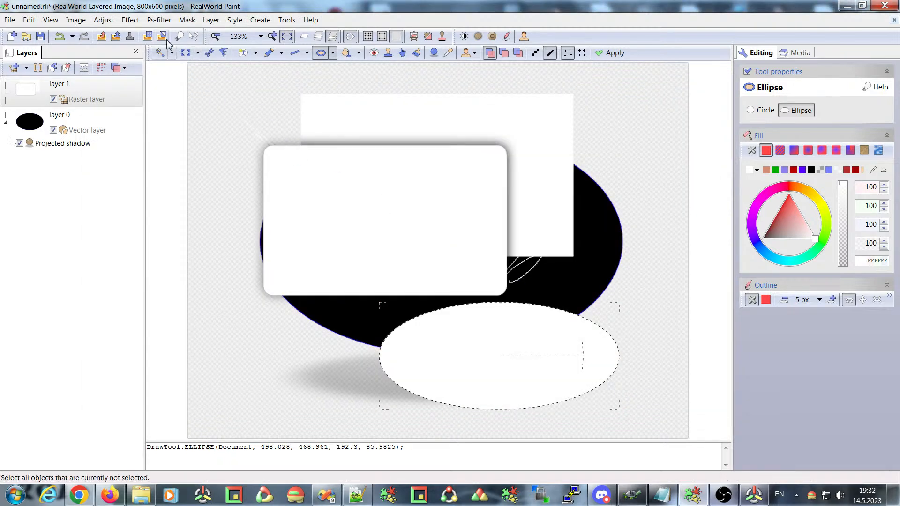
Open the menu configuration of the current window layout and enlarge the dialog so the nested command lists are readable.
{"action": "left_click", "coordinate": [128, 20]}
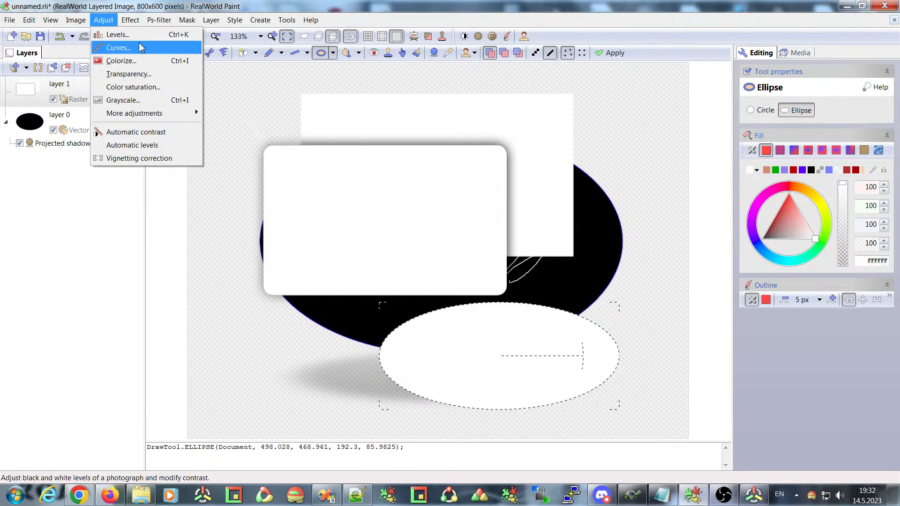
{"action": "mouse_move", "coordinate": [287, 20]}
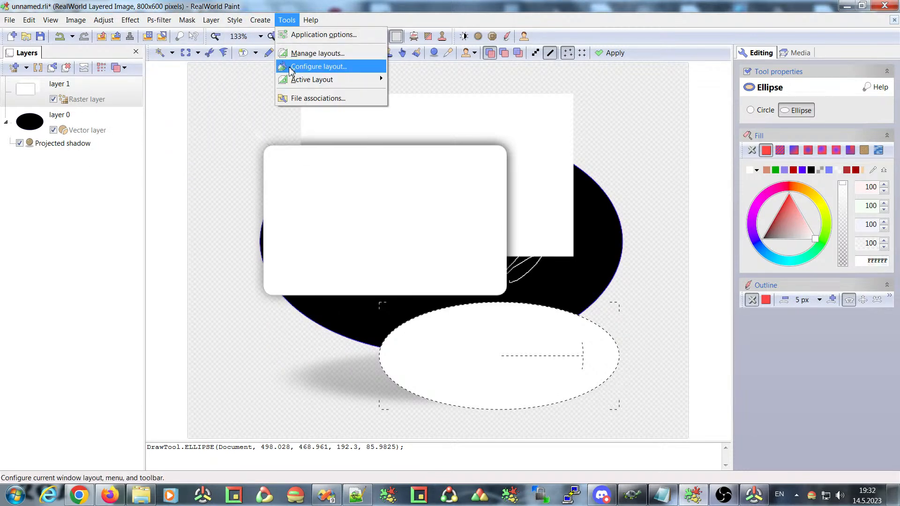
{"action": "left_click", "coordinate": [327, 68]}
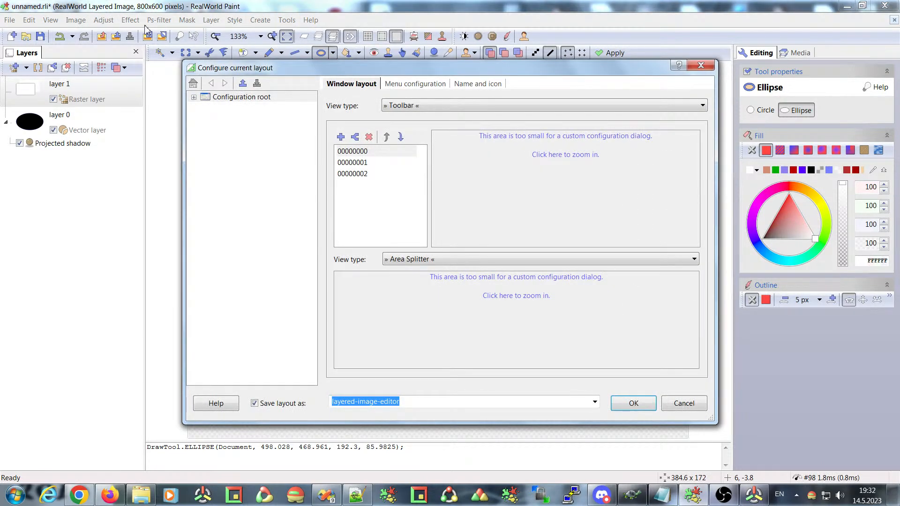
{"action": "left_click", "coordinate": [421, 85]}
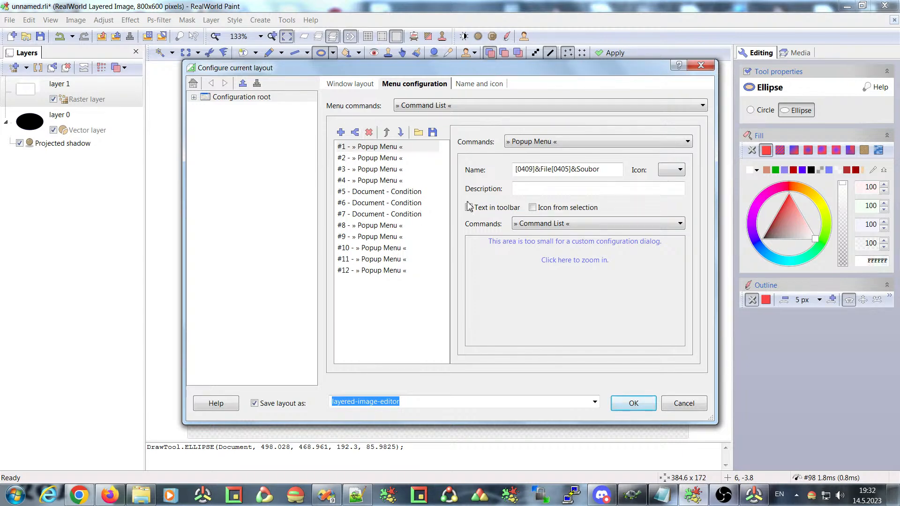
{"action": "left_click_drag", "start_coordinate": [711, 417], "coordinate": [792, 449]}
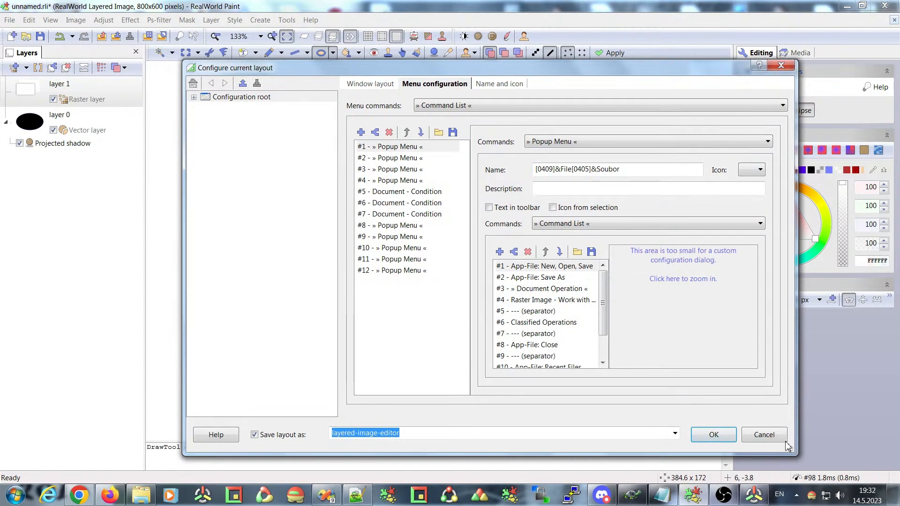
Compare the three Document - Condition items, return to the Raster Image one, and widen the dialog to read its nested settings.
{"action": "left_click", "coordinate": [381, 195]}
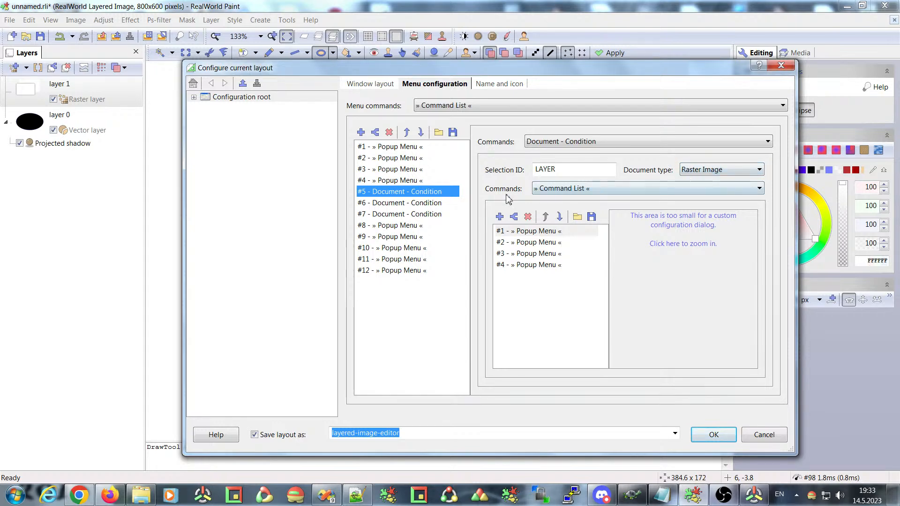
{"action": "left_click", "coordinate": [391, 207]}
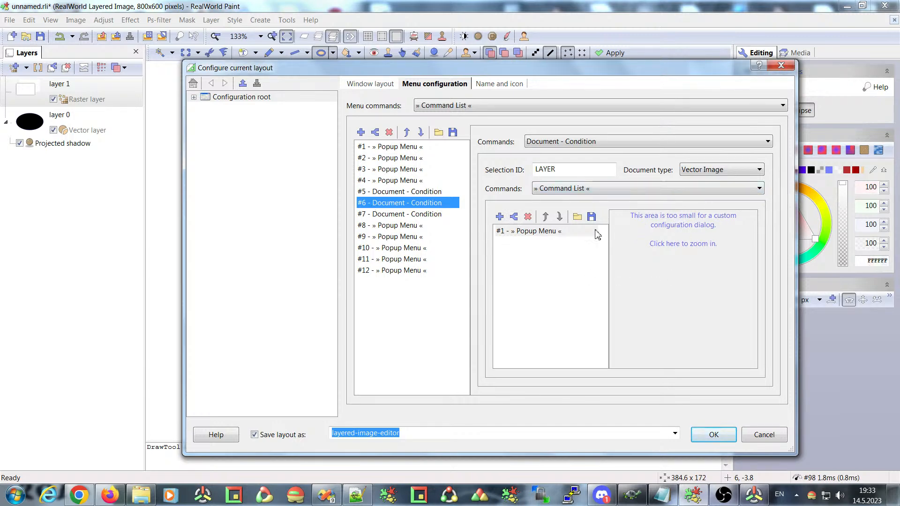
{"action": "left_click", "coordinate": [426, 214]}
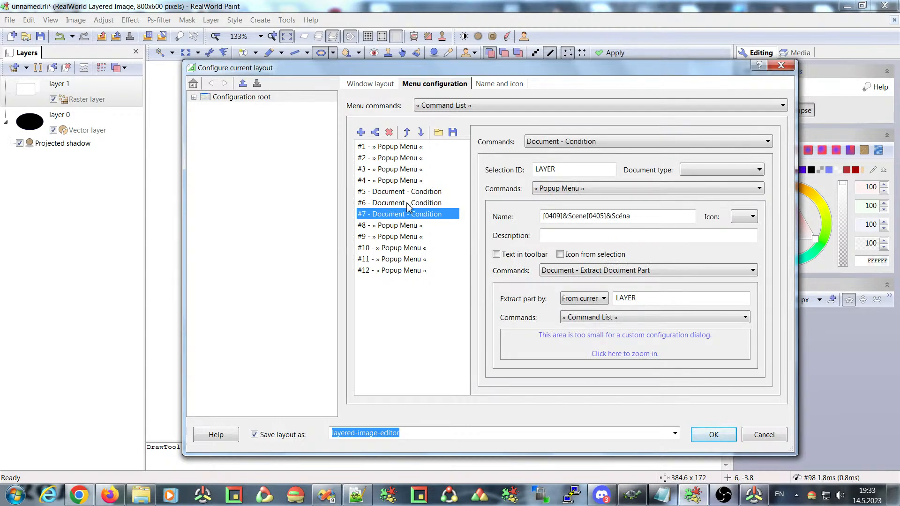
{"action": "left_click", "coordinate": [396, 192]}
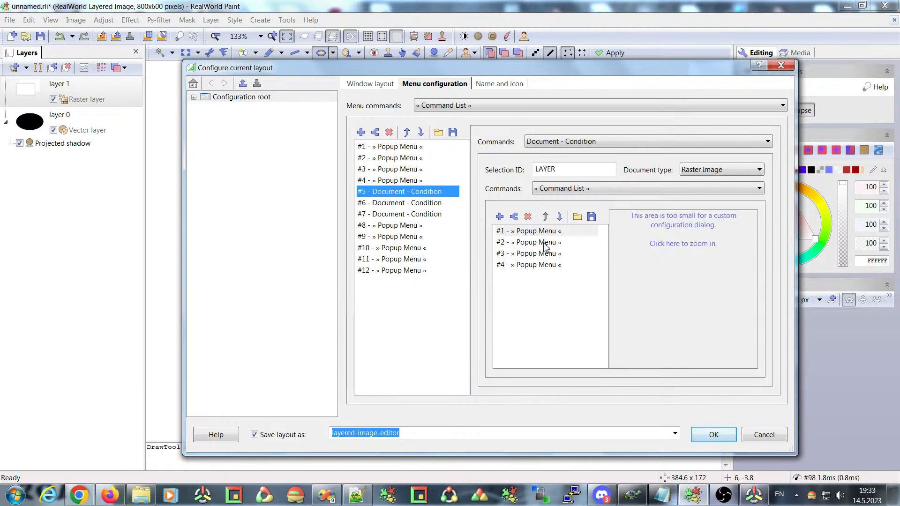
{"action": "left_click_drag", "start_coordinate": [793, 450], "coordinate": [874, 458]}
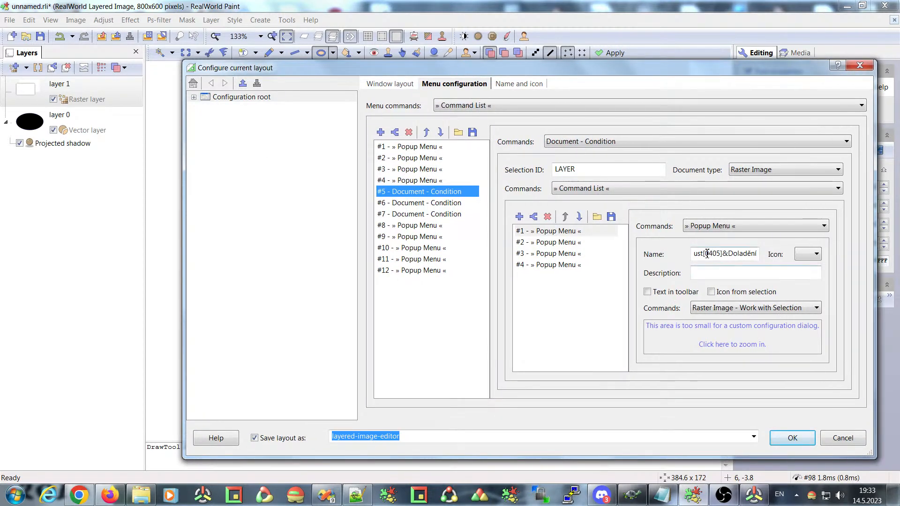
Identify the Adjust popup menu by its name within the Raster Image condition and zoom in on its nested commands.
{"action": "left_click_drag", "start_coordinate": [701, 255], "coordinate": [653, 256]}
{"action": "left_click", "coordinate": [742, 256]}
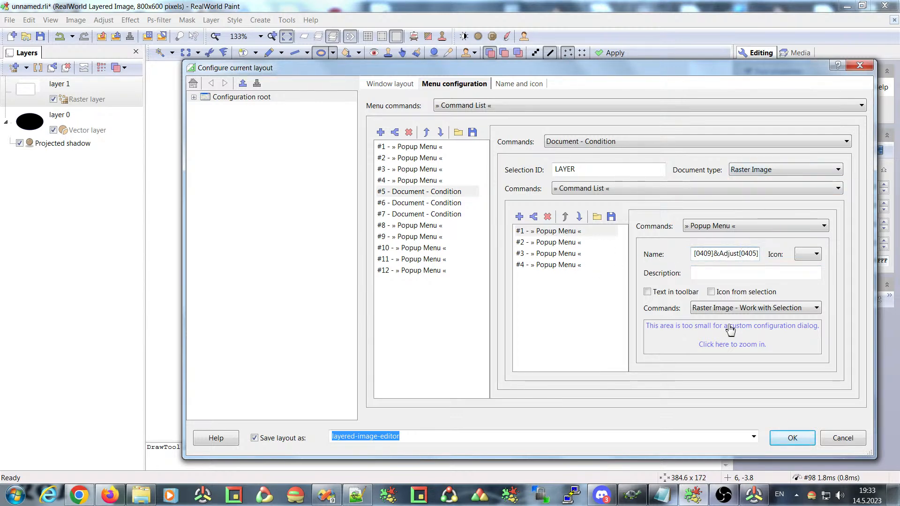
{"action": "double_click", "coordinate": [722, 253]}
{"action": "left_click", "coordinate": [717, 336]}
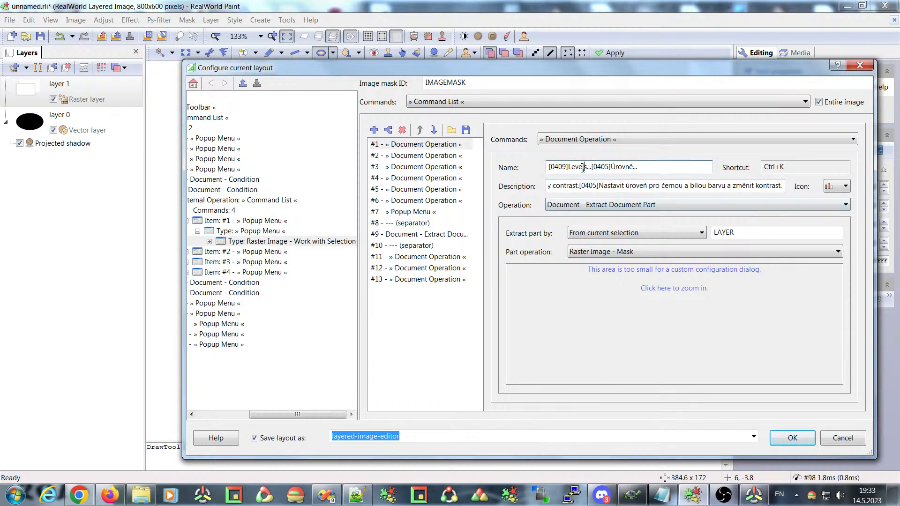
Replace the Levels command's keyboard shortcut with Ctrl+Shift+J and apply the layout configuration.
{"action": "left_click_drag", "start_coordinate": [569, 168], "coordinate": [587, 168]}
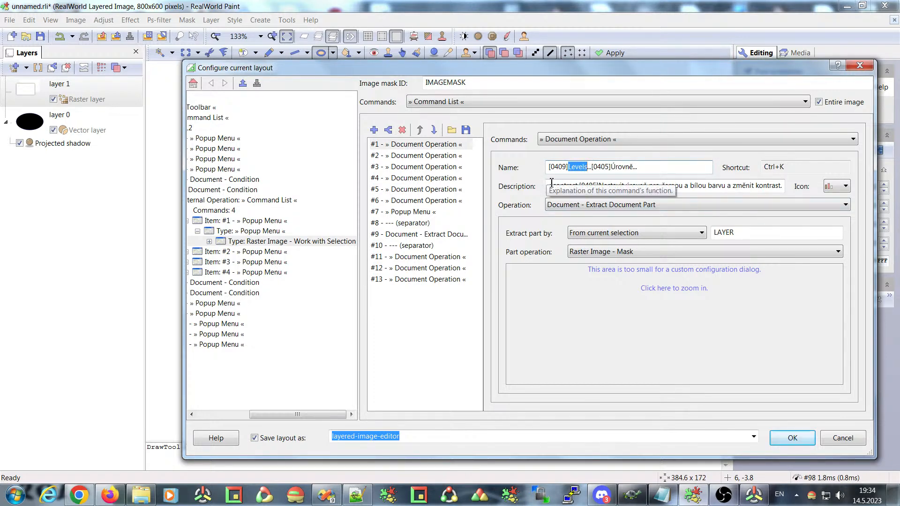
{"action": "left_click", "coordinate": [818, 173]}
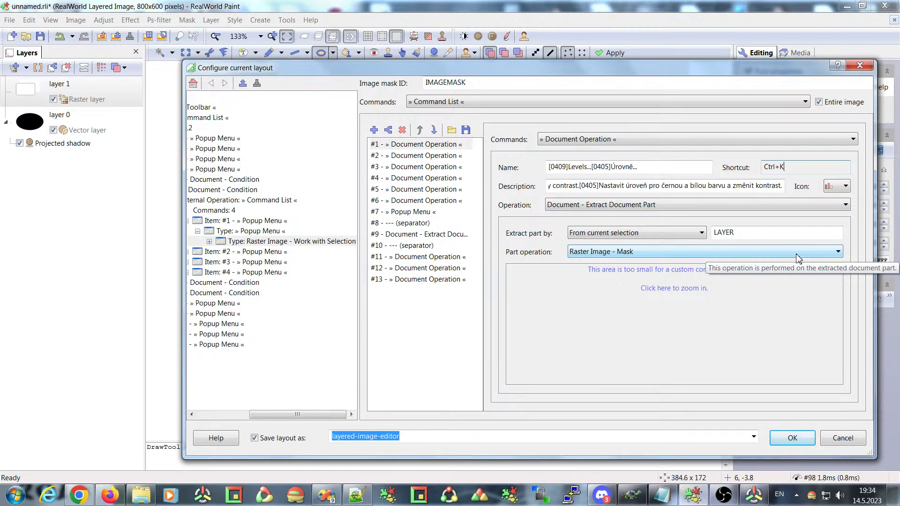
{"action": "key", "text": "BackSpace"}
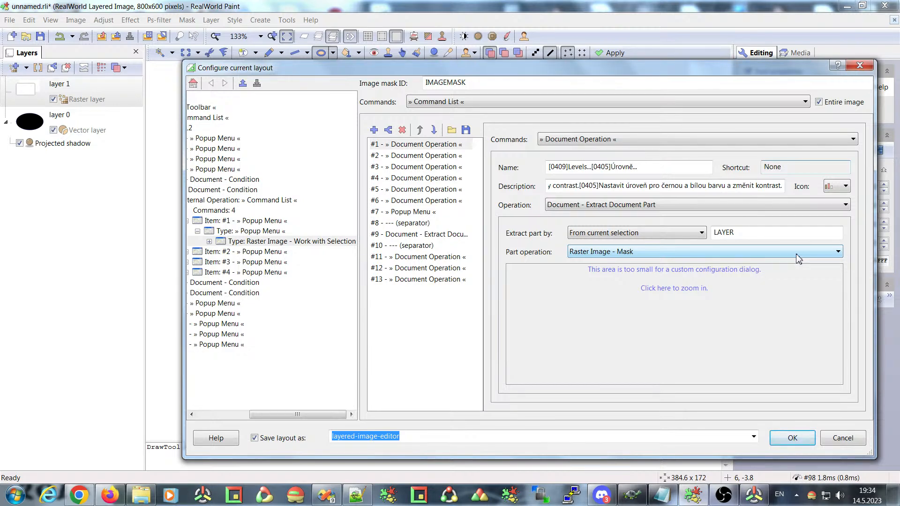
{"action": "key", "text": "ctrl+j"}
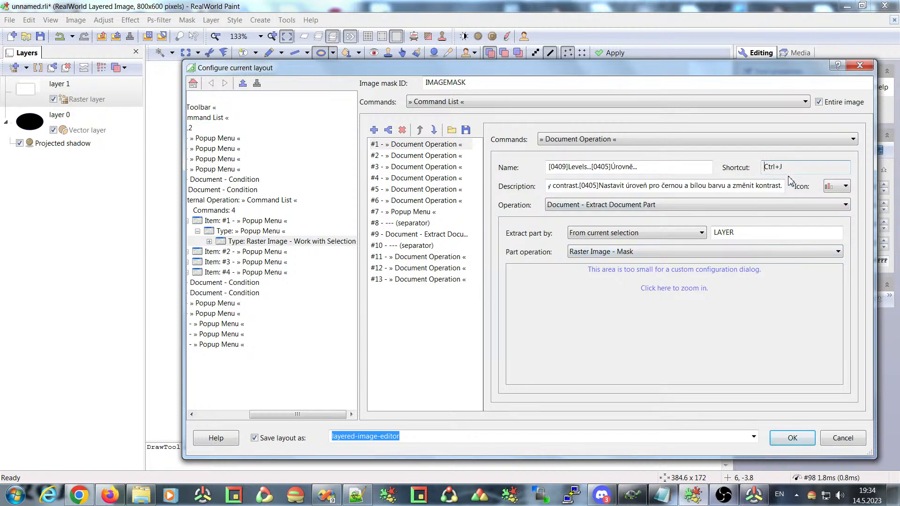
{"action": "key", "text": "BackSpace"}
{"action": "key", "text": "ctrl+shift+j"}
{"action": "left_click", "coordinate": [788, 437]}
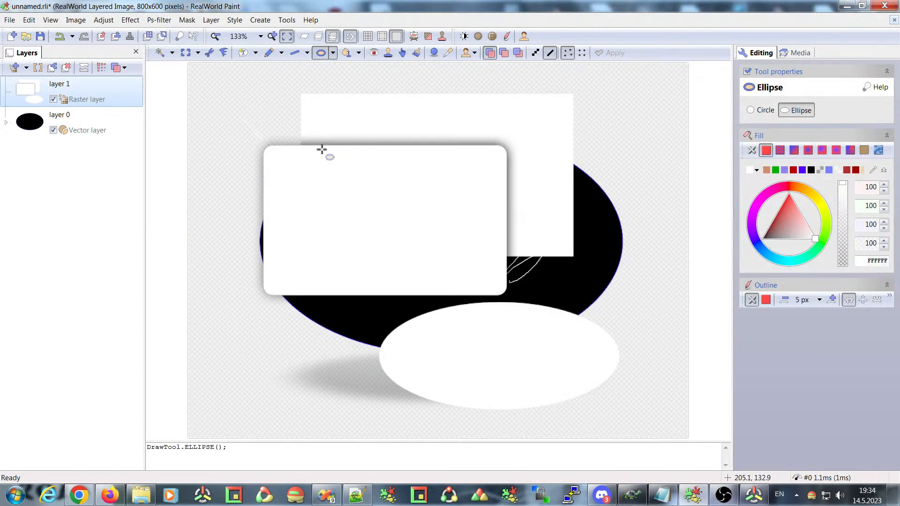
Check the shortcut listed beside Levels, test it by opening the Levels dialog, and cancel the dialog.
{"action": "left_click", "coordinate": [103, 20]}
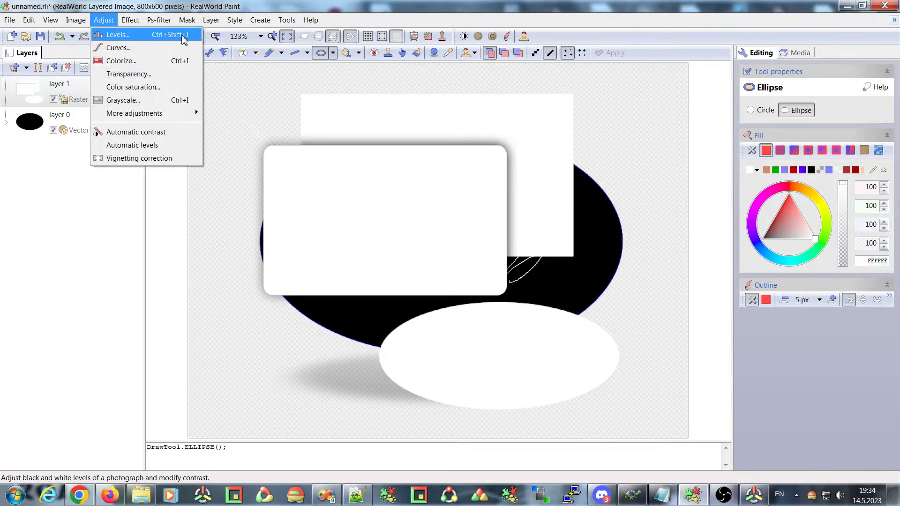
{"action": "left_click", "coordinate": [104, 8]}
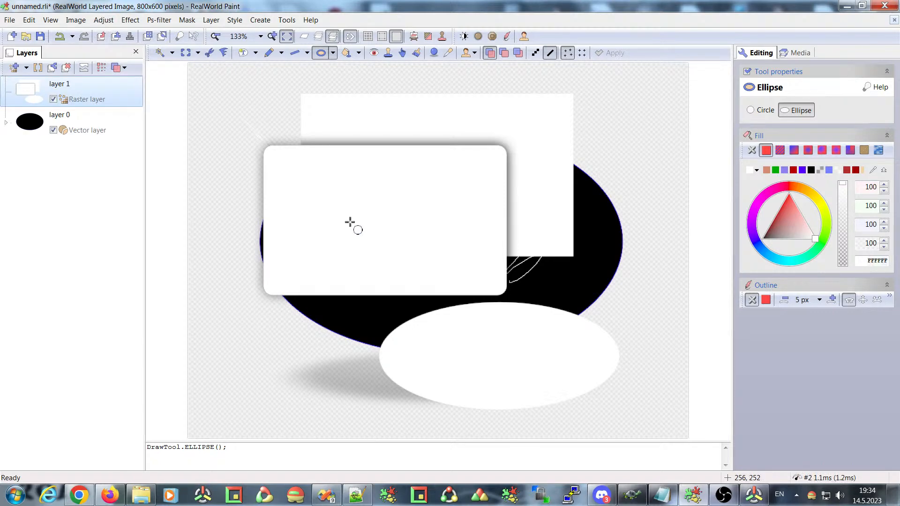
{"action": "key", "text": "ctrl+l"}
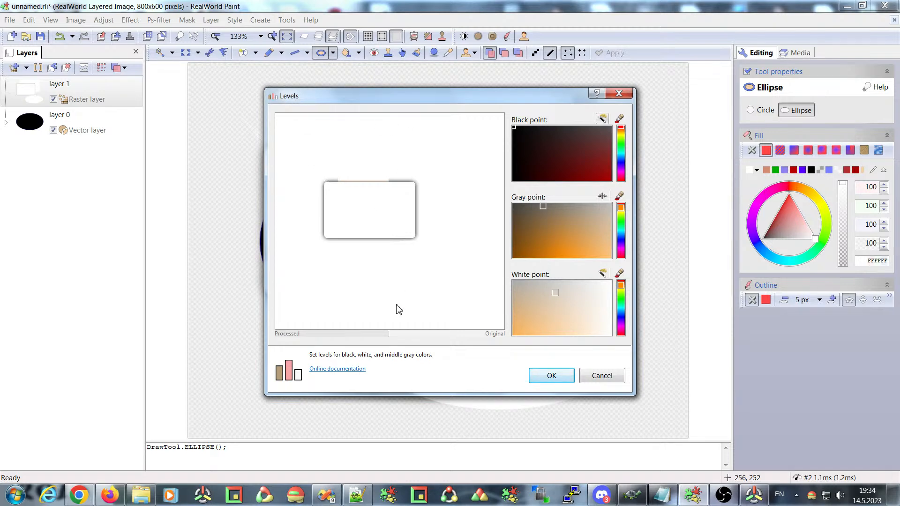
{"action": "left_click", "coordinate": [604, 376]}
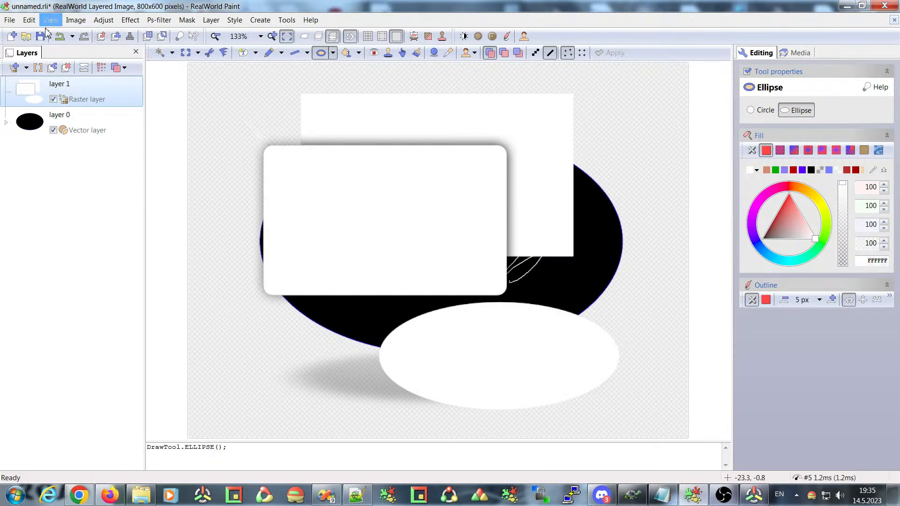
Examine the shortcuts of the layer editing commands while the Ellipse tool is active.
{"action": "left_click", "coordinate": [29, 21]}
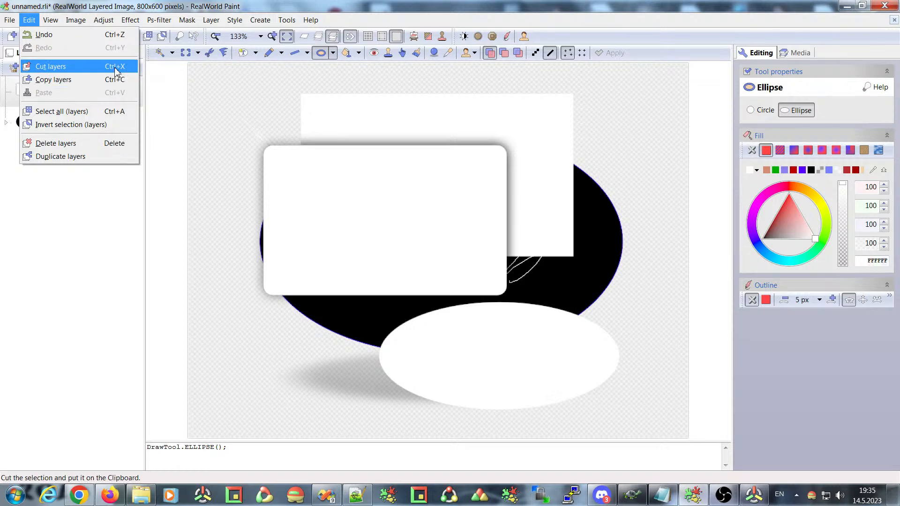
{"action": "left_click", "coordinate": [163, 7]}
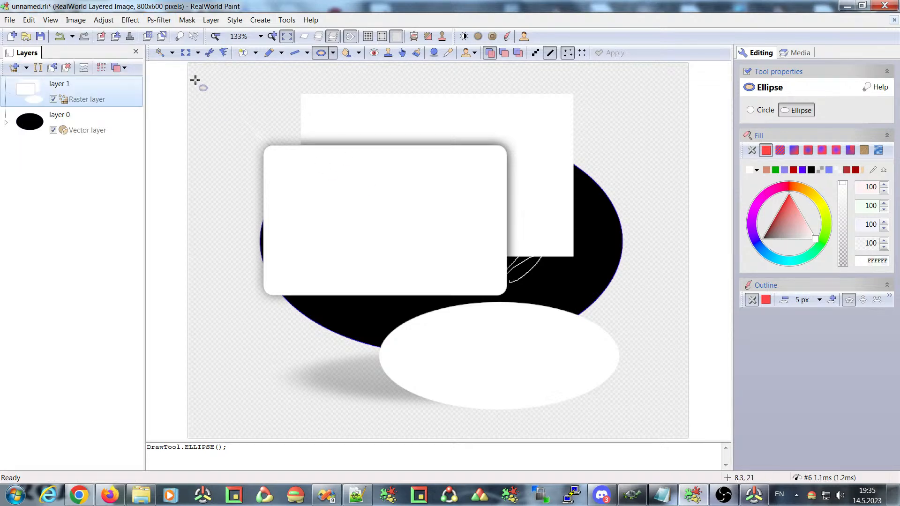
Using the Transformation tool, try deleting a raster layer area, undo it, and delete an upper-left area of about 364 x 234 pixels.
{"action": "left_click", "coordinate": [186, 52]}
{"action": "left_click_drag", "start_coordinate": [209, 115], "coordinate": [422, 252]}
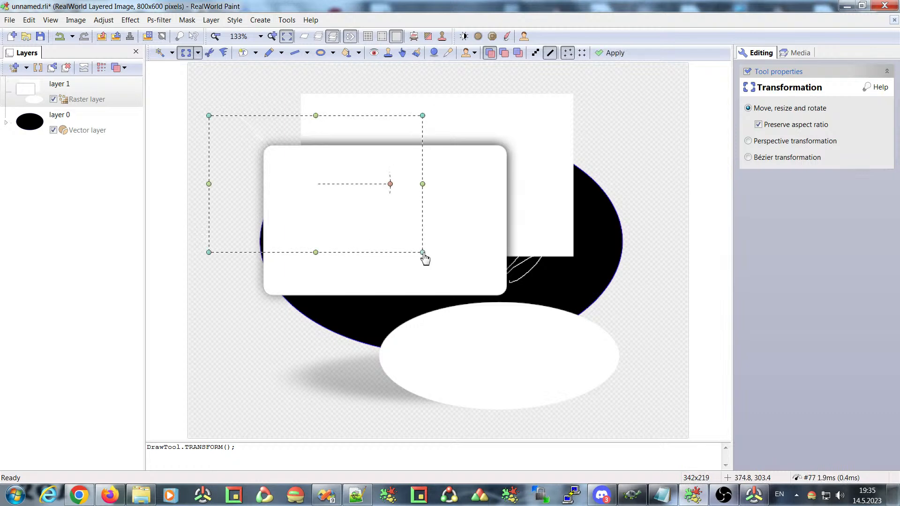
{"action": "key", "text": "Delete"}
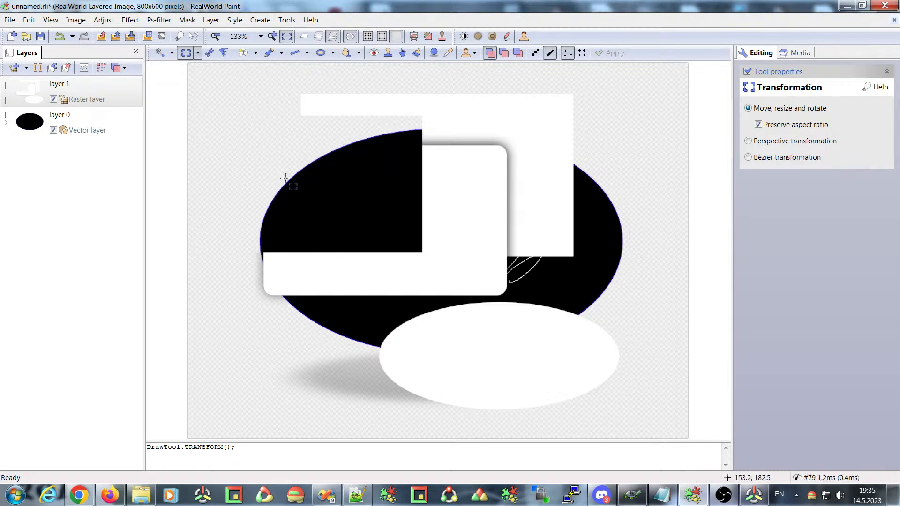
{"action": "key", "text": "ctrl+z"}
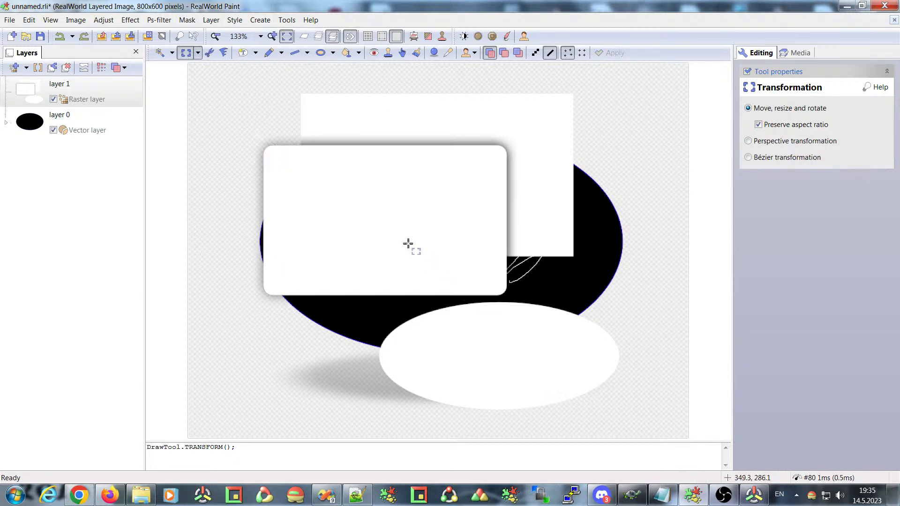
{"action": "mouse_move", "coordinate": [232, 113]}
{"action": "left_mouse_down"}
{"action": "mouse_move", "coordinate": [470, 275]}
{"action": "mouse_move", "coordinate": [459, 259]}
{"action": "left_mouse_up"}
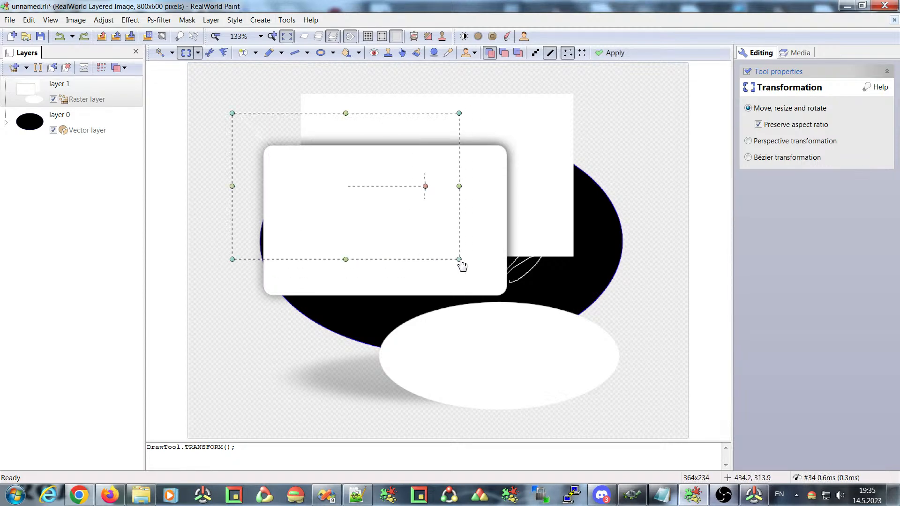
{"action": "key", "text": "Delete"}
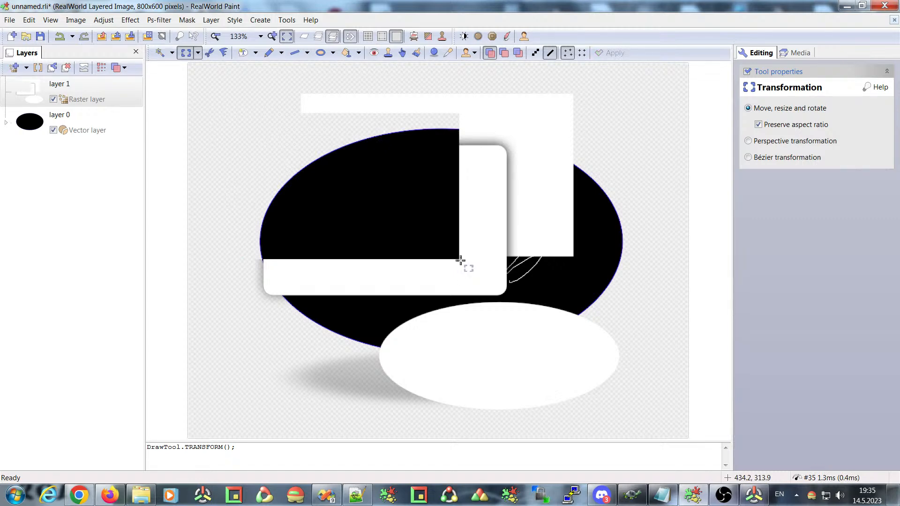
Examine the shortcuts of the image selection editing commands and of the vector and raster layer creation commands.
{"action": "left_click", "coordinate": [25, 22]}
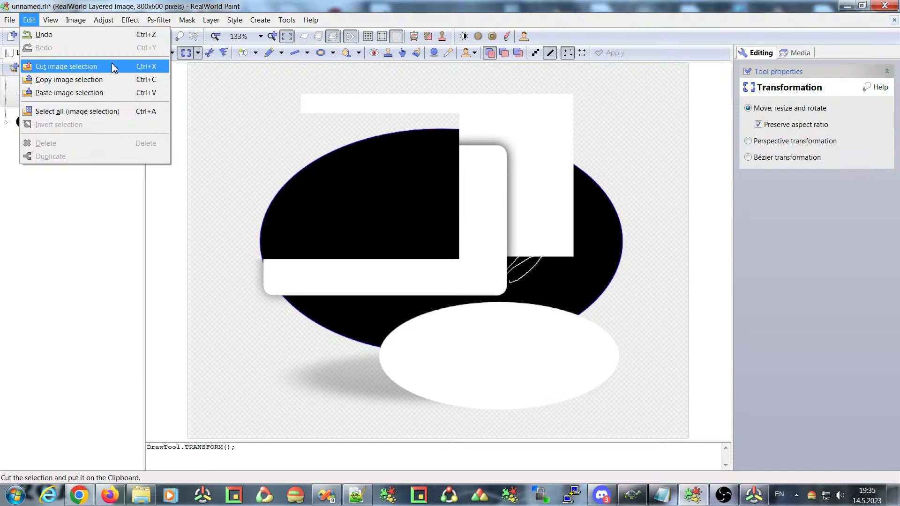
{"action": "mouse_move", "coordinate": [16, 19]}
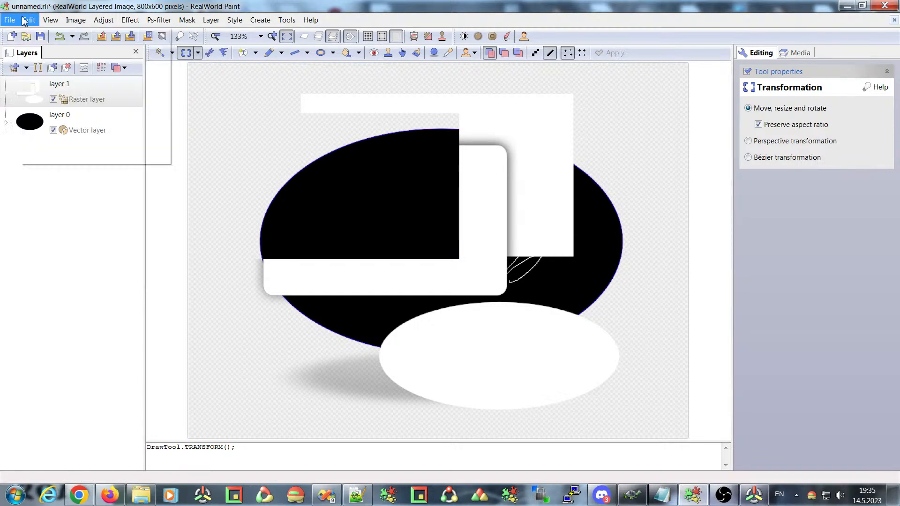
{"action": "mouse_move", "coordinate": [290, 21]}
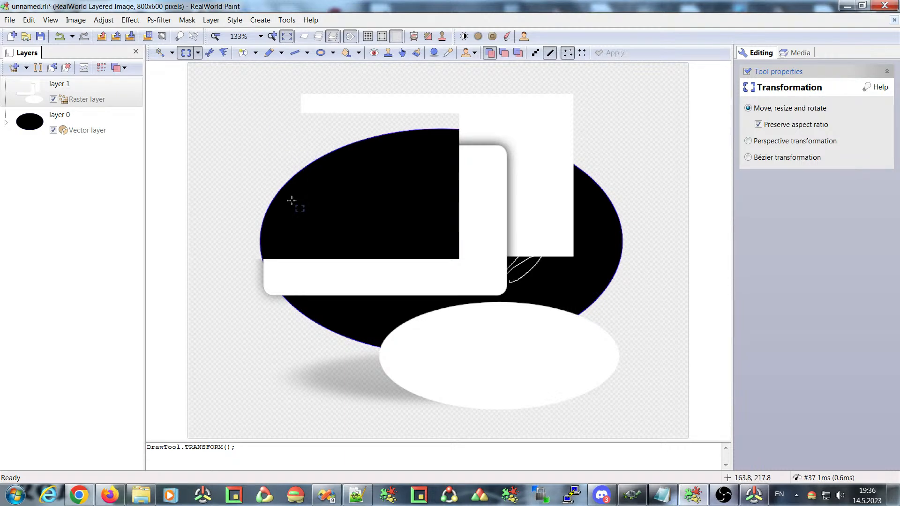
{"action": "left_click", "coordinate": [211, 20]}
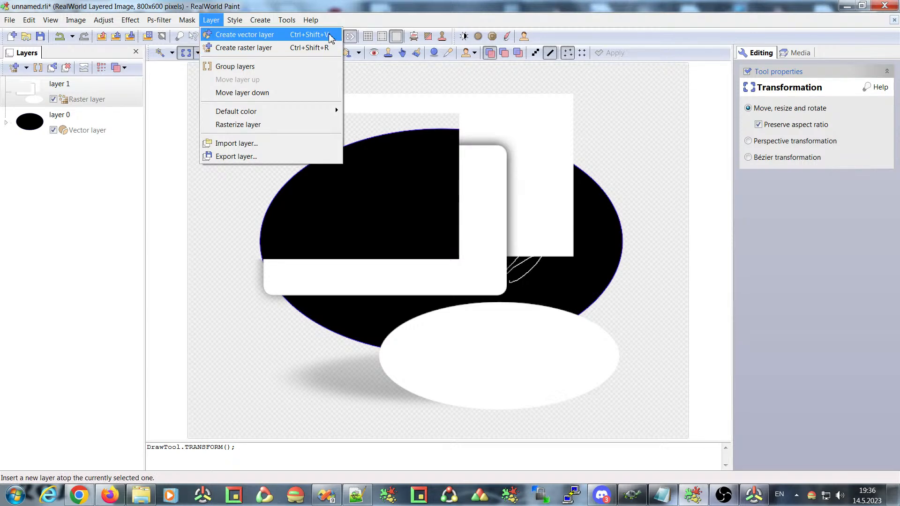
{"action": "left_click", "coordinate": [230, 7]}
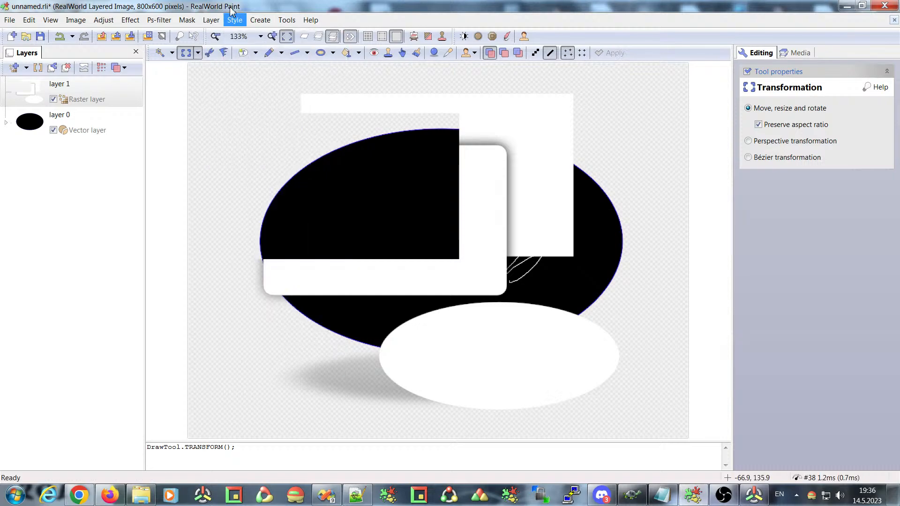
Switch to Discord and read the suggestion about the Ps-filter option in the menu toolbar.
{"action": "left_click", "coordinate": [602, 500]}
{"action": "left_click_drag", "start_coordinate": [244, 201], "coordinate": [387, 206]}
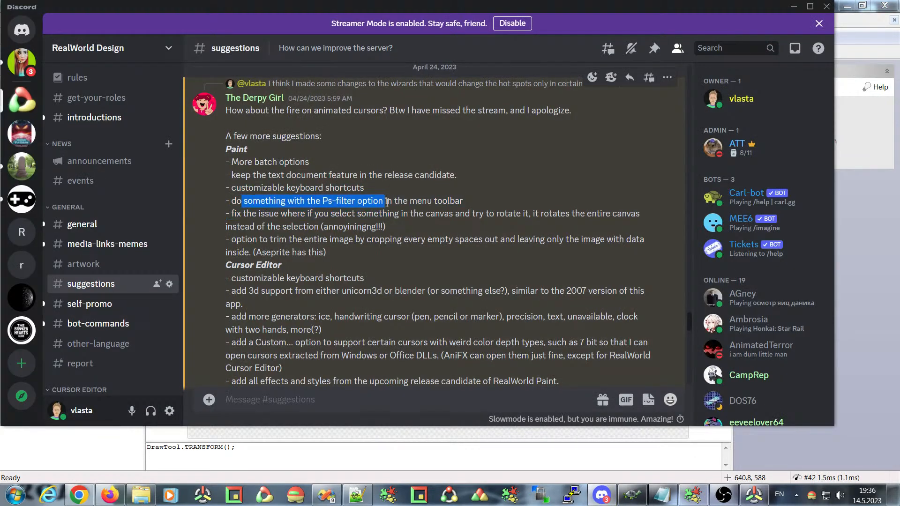
{"action": "left_click", "coordinate": [380, 198]}
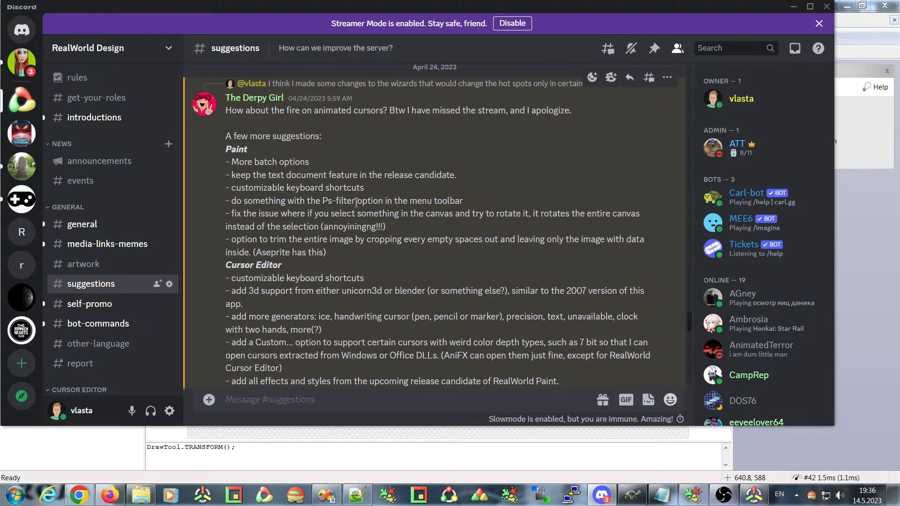
{"action": "double_click", "coordinate": [327, 201]}
{"action": "left_click_drag", "start_coordinate": [343, 201], "coordinate": [355, 200]}
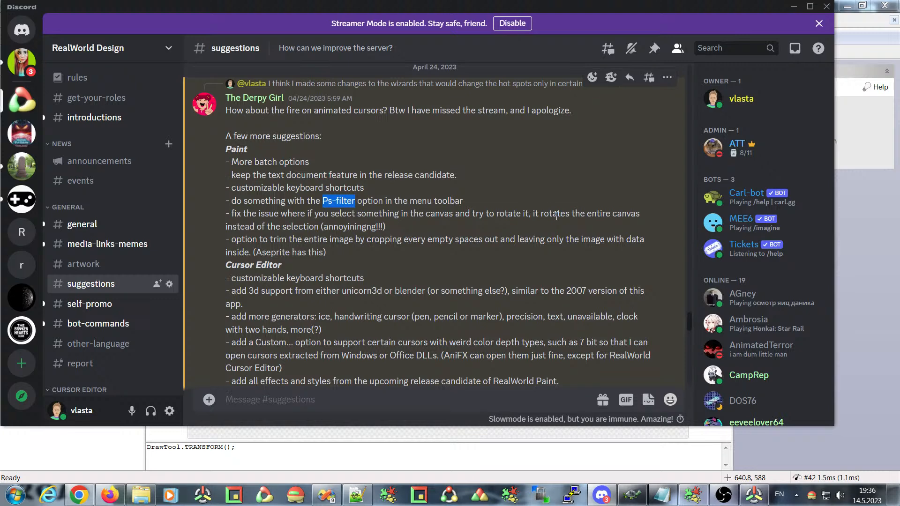
Switch back to RealWorld Paint and try an Arbitrary rotation on a raster layer area of about 383 x 316 pixels, cancelling it.
{"action": "left_click", "coordinate": [699, 433]}
{"action": "left_click_drag", "start_coordinate": [307, 125], "coordinate": [546, 321]}
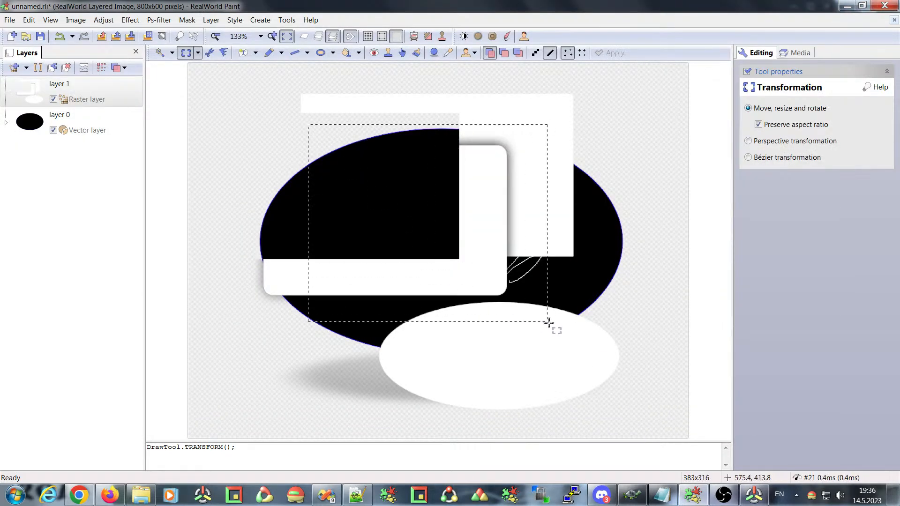
{"action": "left_click", "coordinate": [75, 19]}
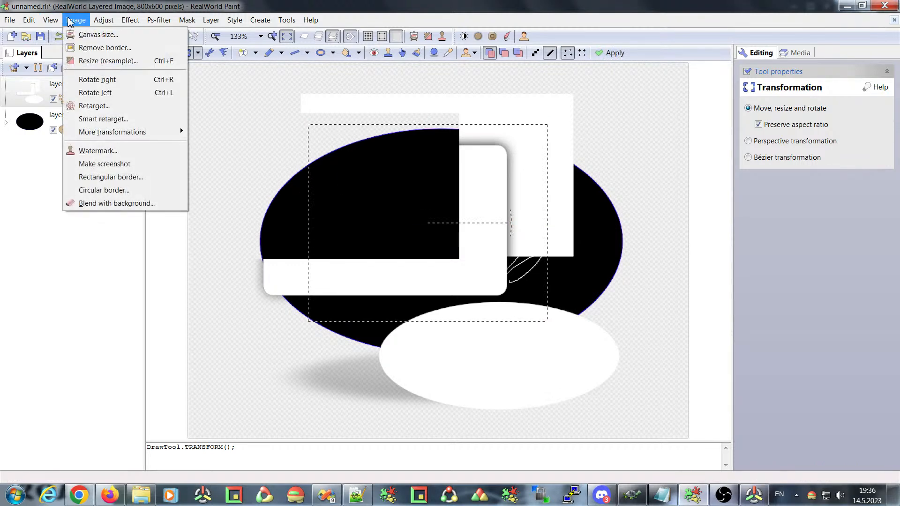
{"action": "mouse_move", "coordinate": [122, 132]}
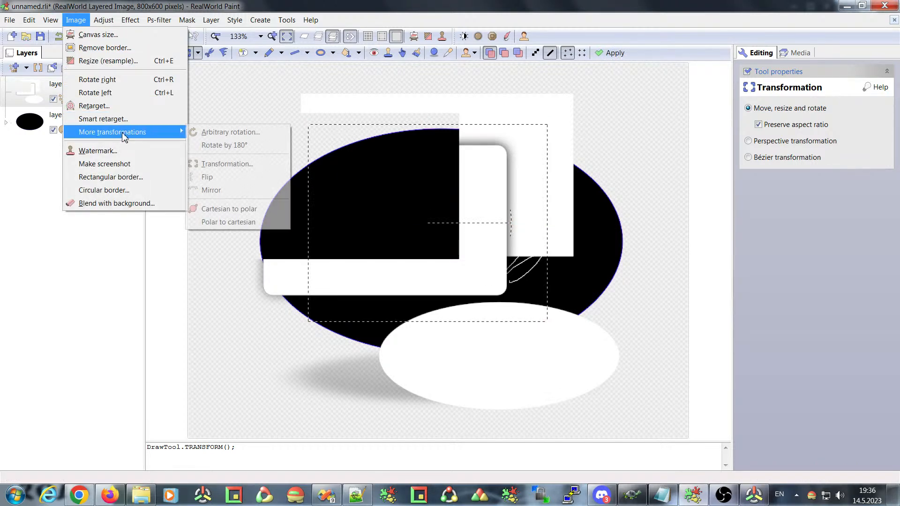
{"action": "left_click", "coordinate": [237, 135]}
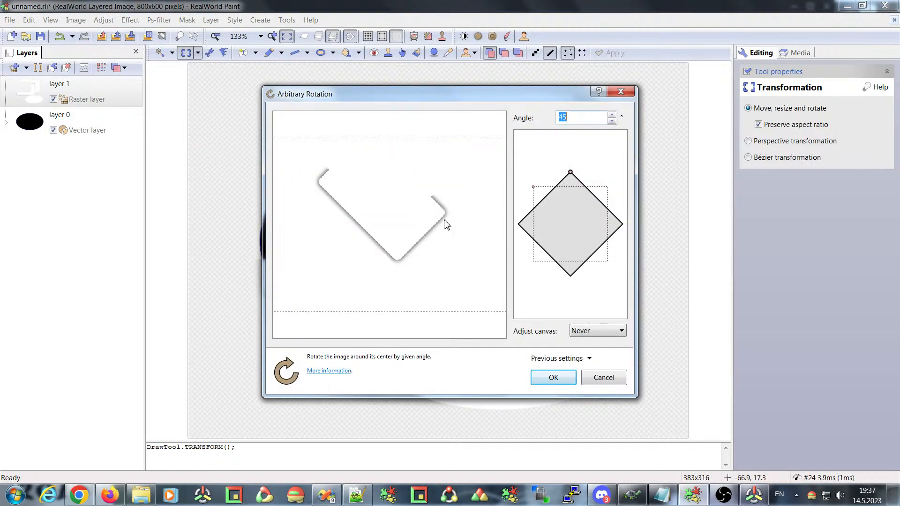
{"action": "left_click_drag", "start_coordinate": [570, 174], "coordinate": [527, 187]}
{"action": "left_click", "coordinate": [603, 378]}
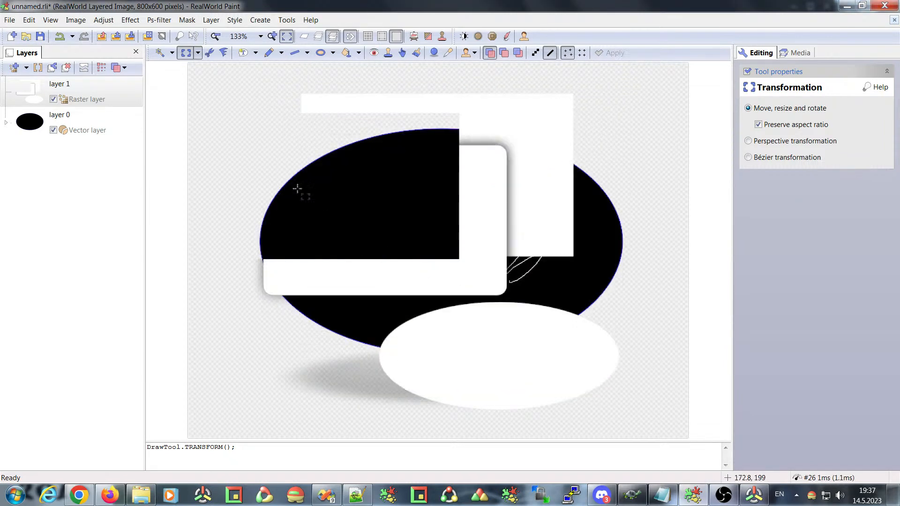
With the Transformation tool, select a raster area of about 441 x 292 pixels, rotate it counterclockwise, shift it down and right, and apply.
{"action": "left_click_drag", "start_coordinate": [246, 124], "coordinate": [521, 307]}
{"action": "left_click_drag", "start_coordinate": [483, 218], "coordinate": [538, 161]}
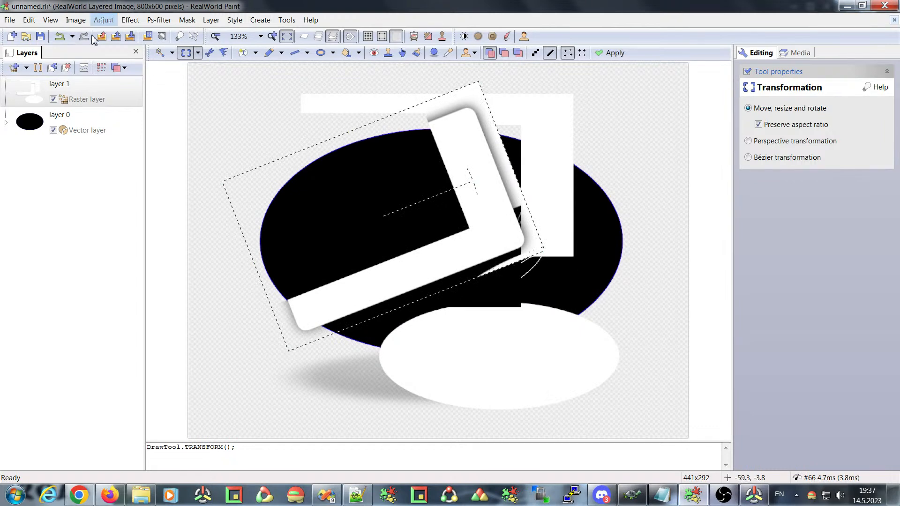
{"action": "left_click", "coordinate": [103, 19]}
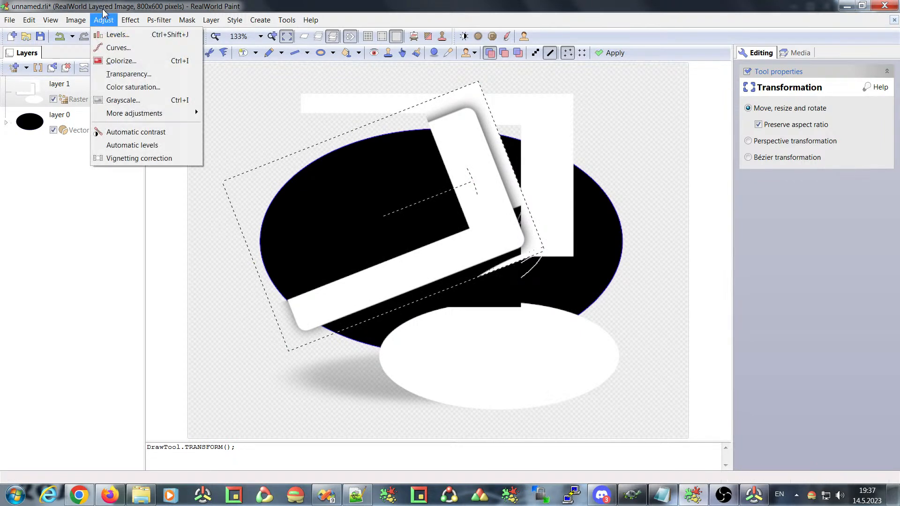
{"action": "left_click", "coordinate": [81, 4]}
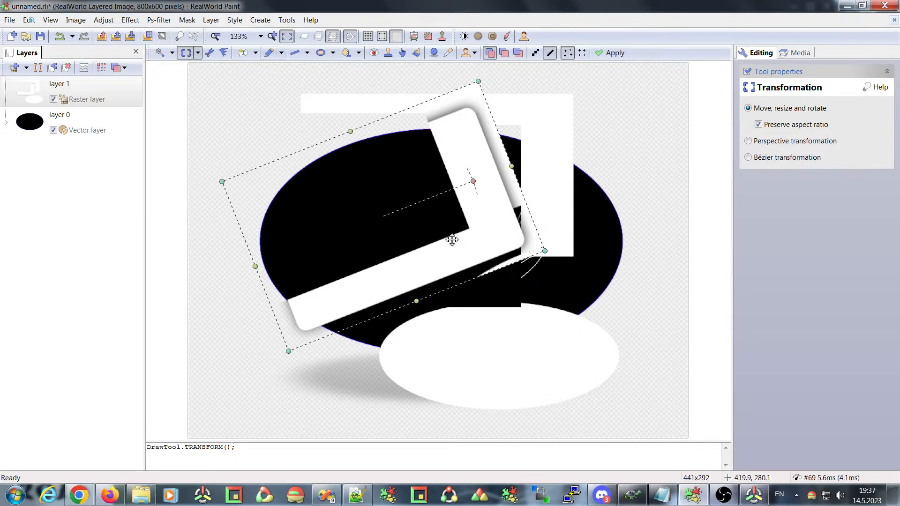
{"action": "left_click", "coordinate": [604, 499]}
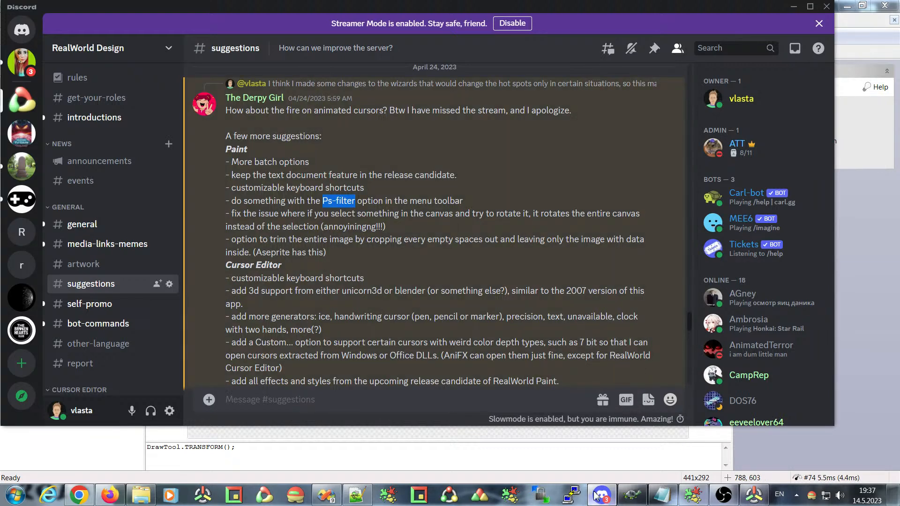
{"action": "left_click", "coordinate": [693, 495]}
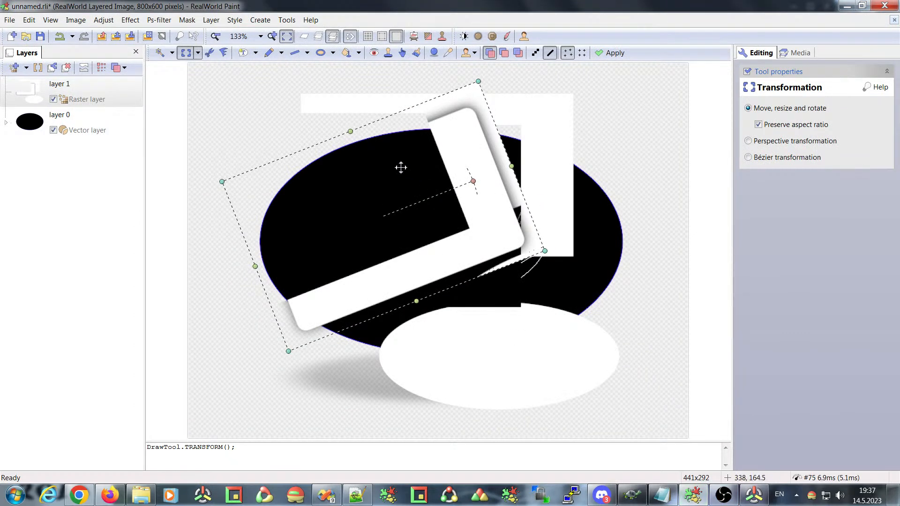
{"action": "left_click_drag", "start_coordinate": [403, 199], "coordinate": [414, 191]}
{"action": "left_click", "coordinate": [320, 127]}
Try removing the image's empty border with Center alignment and 100% image size, and undo the crop.
{"action": "left_click", "coordinate": [65, 20]}
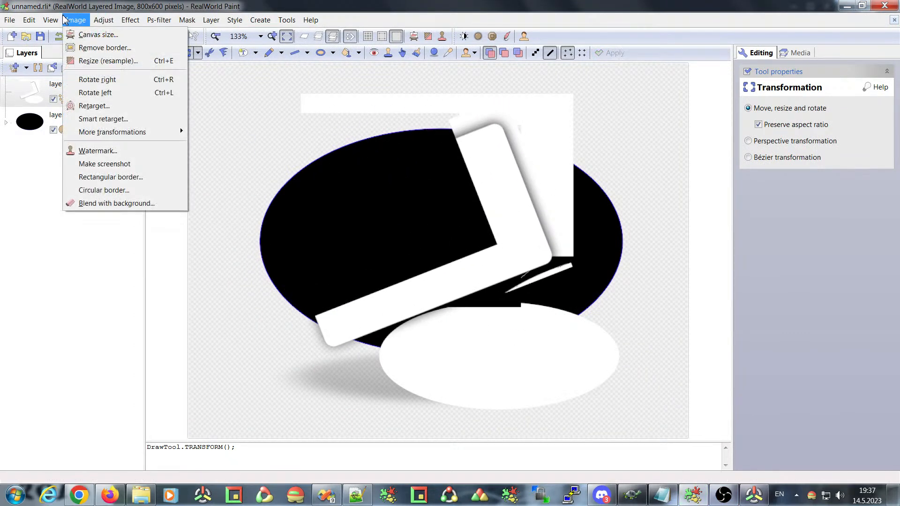
{"action": "left_click", "coordinate": [87, 49]}
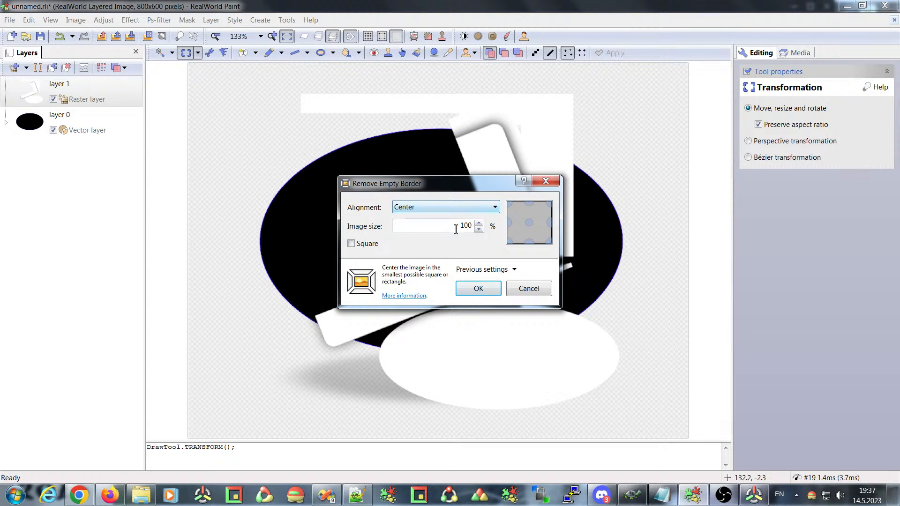
{"action": "left_click", "coordinate": [438, 210]}
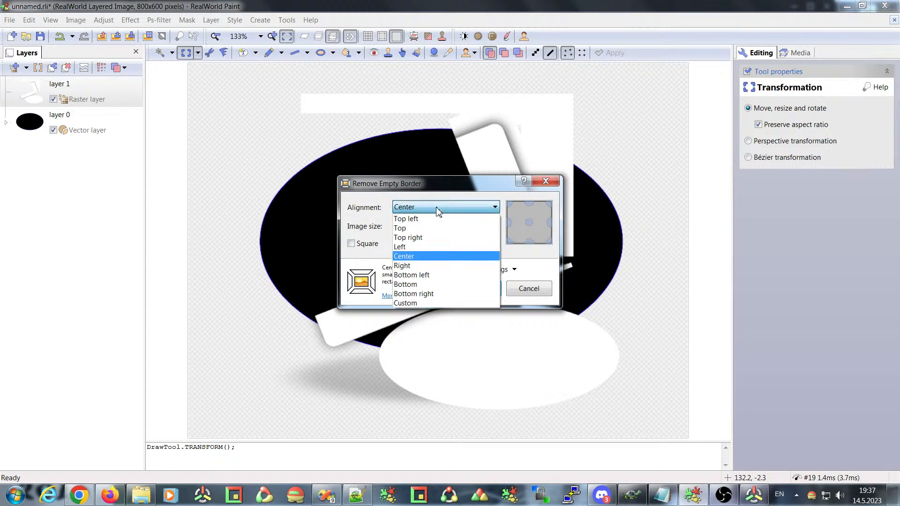
{"action": "left_click", "coordinate": [438, 210]}
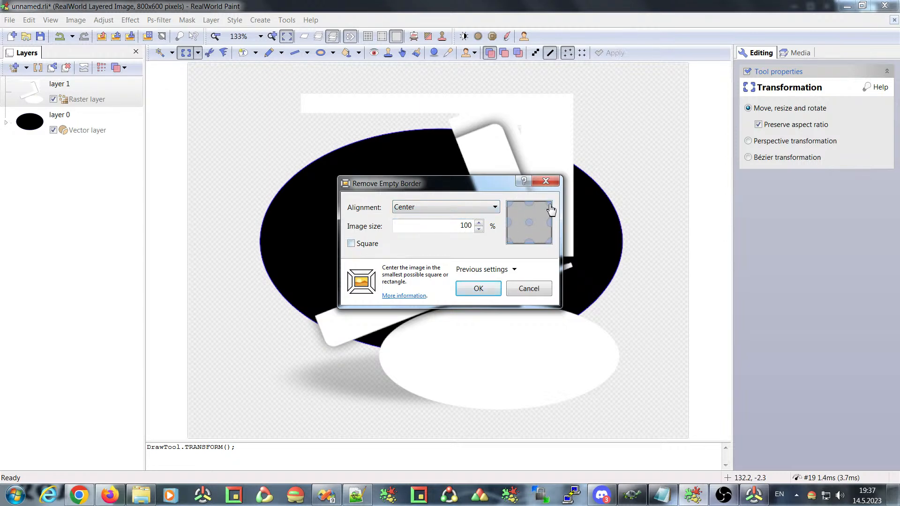
{"action": "left_click_drag", "start_coordinate": [437, 186], "coordinate": [337, 156]}
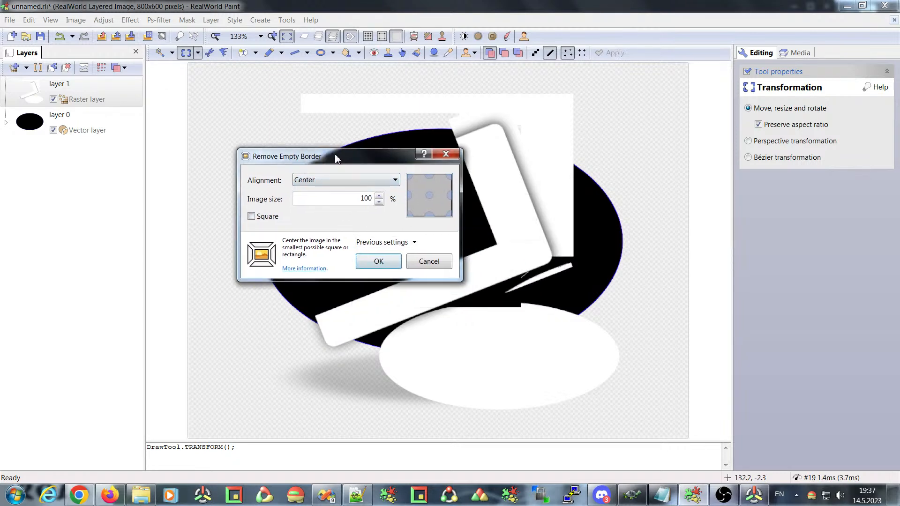
{"action": "left_click", "coordinate": [377, 259]}
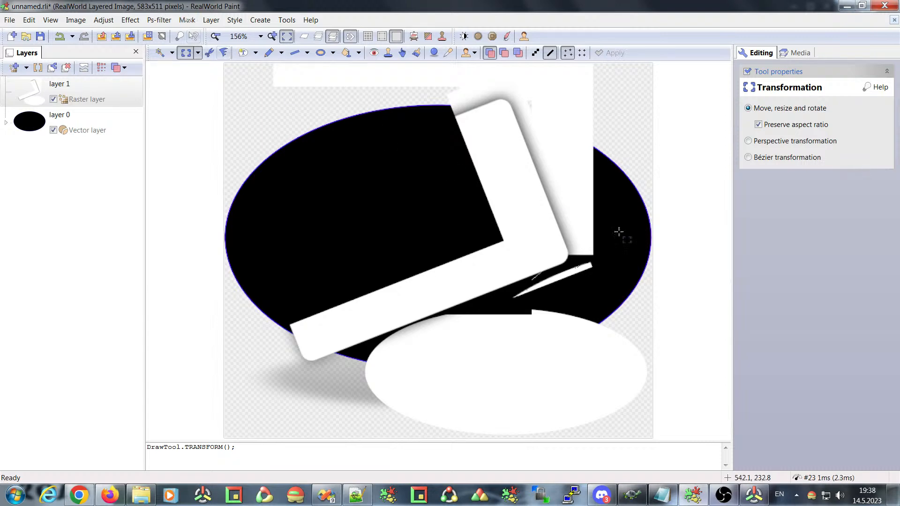
{"action": "key", "text": "ctrl+z"}
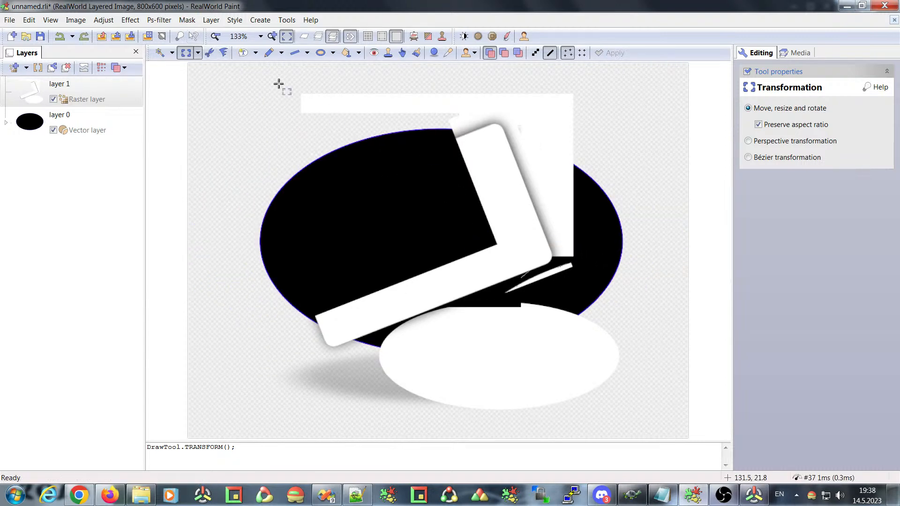
Try removing the empty border with the Square option enabled and Center alignment at 100%, and undo the result.
{"action": "left_click", "coordinate": [101, 22]}
{"action": "mouse_move", "coordinate": [76, 20]}
{"action": "left_click", "coordinate": [80, 45]}
{"action": "left_click", "coordinate": [351, 243]}
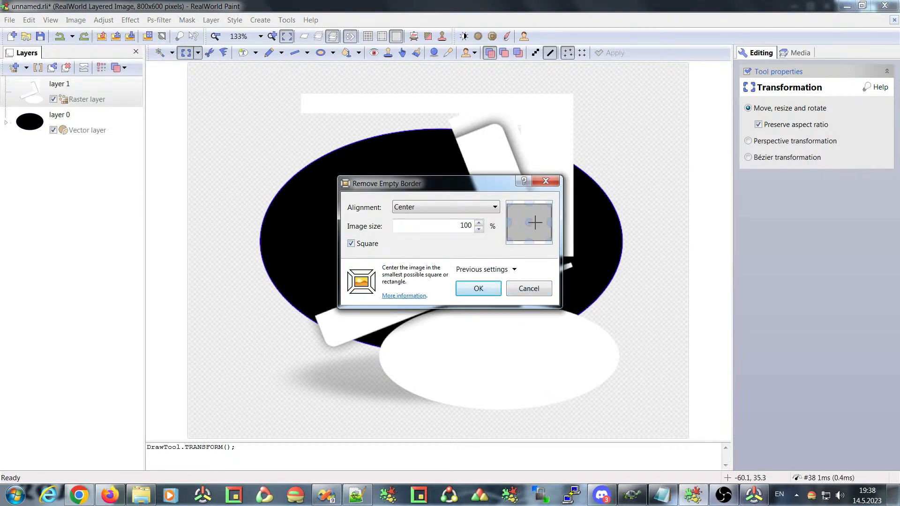
{"action": "left_click", "coordinate": [477, 290]}
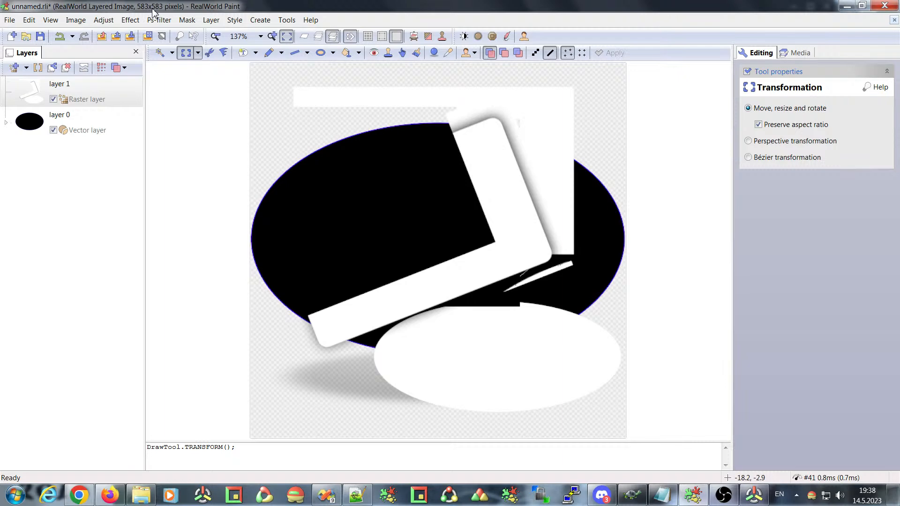
{"action": "key", "text": "ctrl+z"}
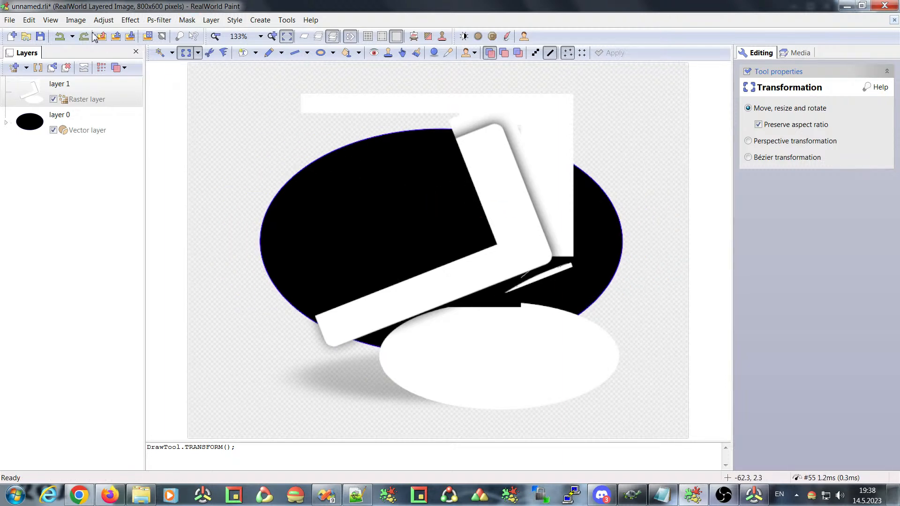
Remove the image's empty border with Square disabled, image size 90% and Bottom right alignment.
{"action": "left_click", "coordinate": [74, 20]}
{"action": "left_click", "coordinate": [84, 51]}
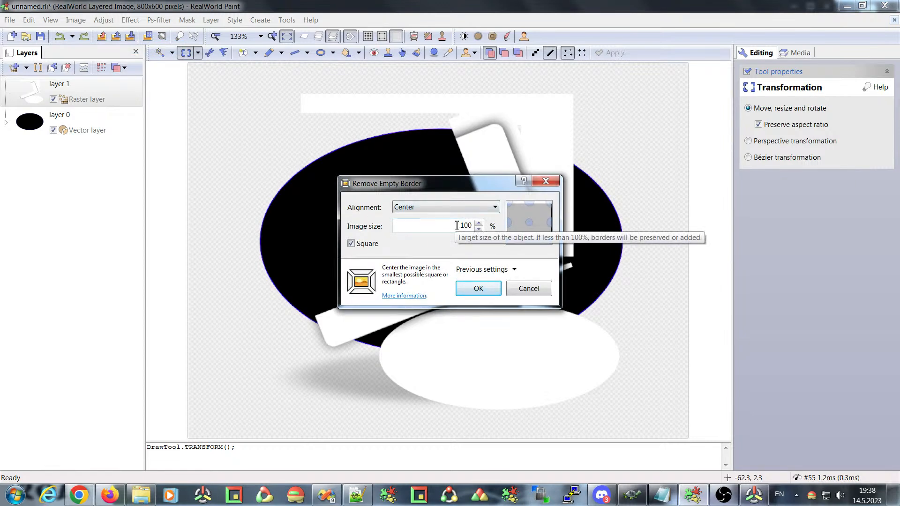
{"action": "left_click", "coordinate": [358, 244]}
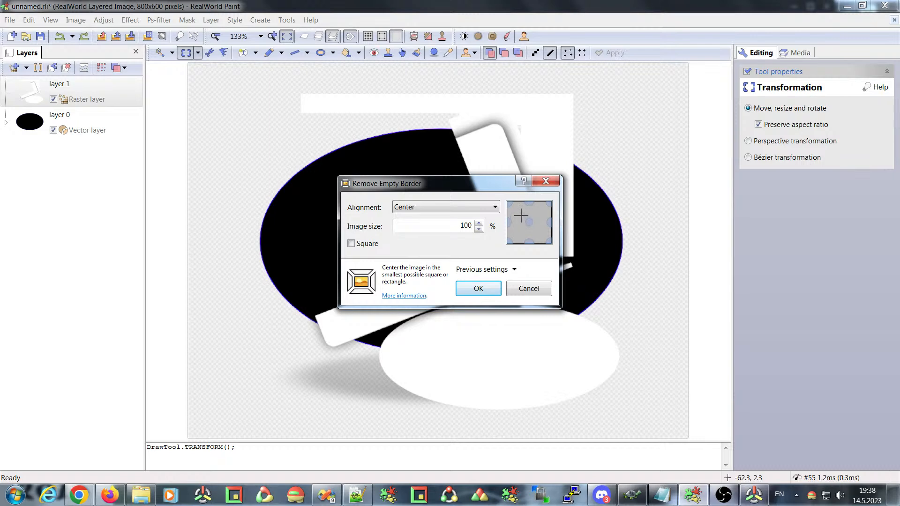
{"action": "mouse_move", "coordinate": [436, 187]}
{"action": "left_mouse_down"}
{"action": "mouse_move", "coordinate": [451, 212]}
{"action": "mouse_move", "coordinate": [440, 205]}
{"action": "left_mouse_up"}
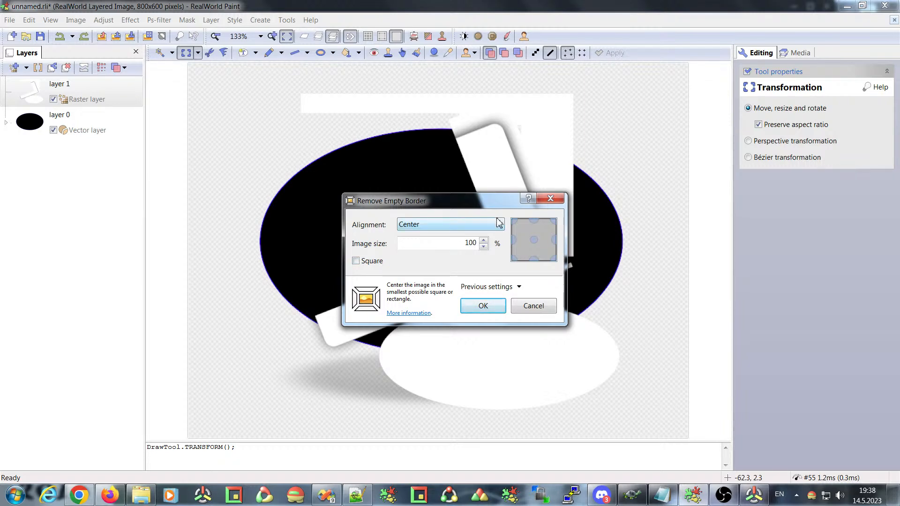
{"action": "left_click", "coordinate": [483, 247]}
{"action": "left_click", "coordinate": [471, 243]}
{"action": "type", "text": "90"}
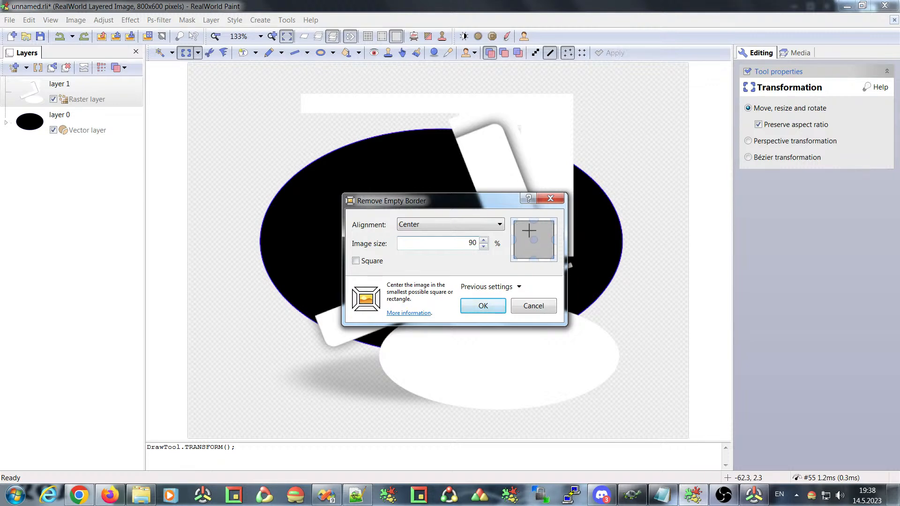
{"action": "left_click", "coordinate": [515, 225]}
{"action": "left_click_drag", "start_coordinate": [530, 235], "coordinate": [553, 250]}
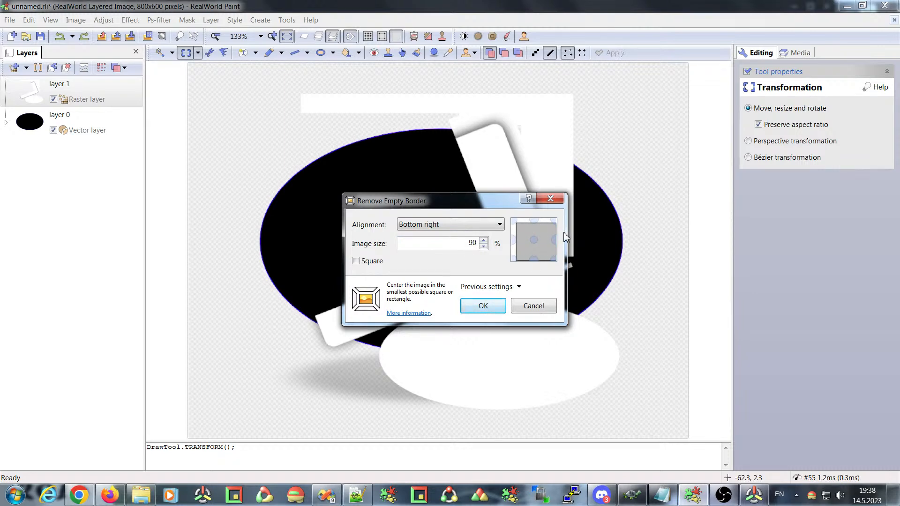
{"action": "left_click", "coordinate": [482, 306]}
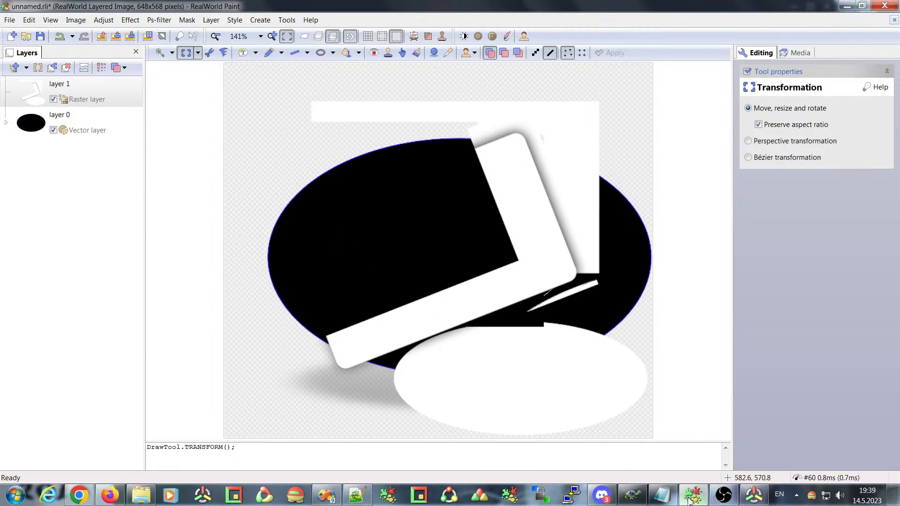
Switch to Discord and read the Cursor Editor suggestions on keyboard shortcuts, 3D support and more generators.
{"action": "left_click", "coordinate": [603, 496]}
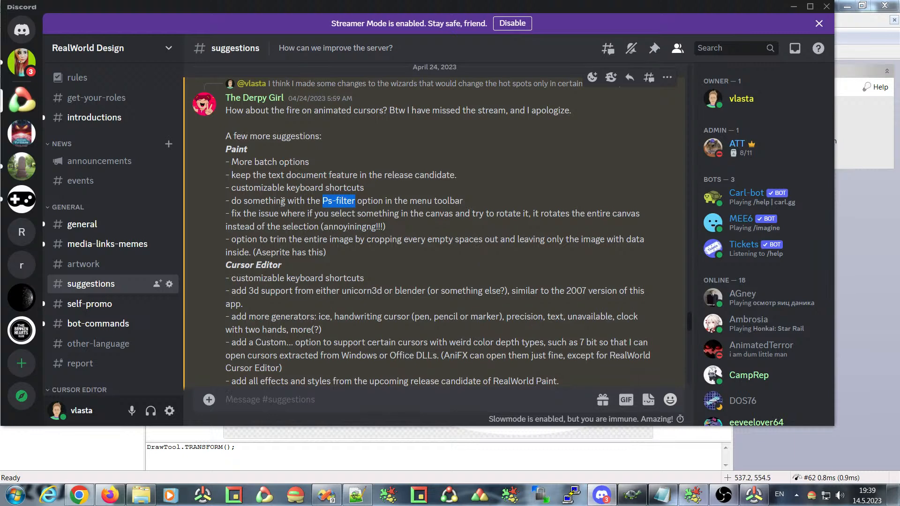
{"action": "left_click_drag", "start_coordinate": [235, 277], "coordinate": [442, 289]}
{"action": "left_click", "coordinate": [331, 275]}
{"action": "left_click_drag", "start_coordinate": [257, 279], "coordinate": [335, 278]}
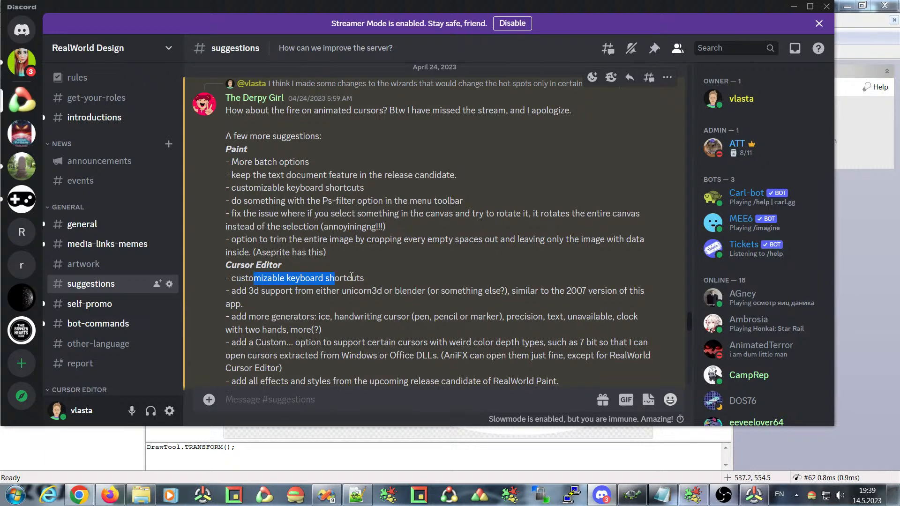
{"action": "left_click", "coordinate": [280, 295]}
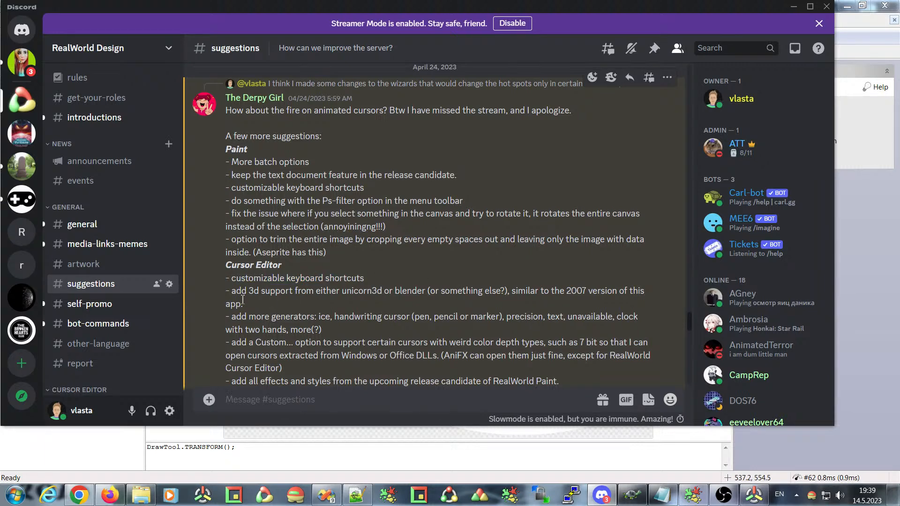
{"action": "left_click_drag", "start_coordinate": [238, 292], "coordinate": [438, 291]}
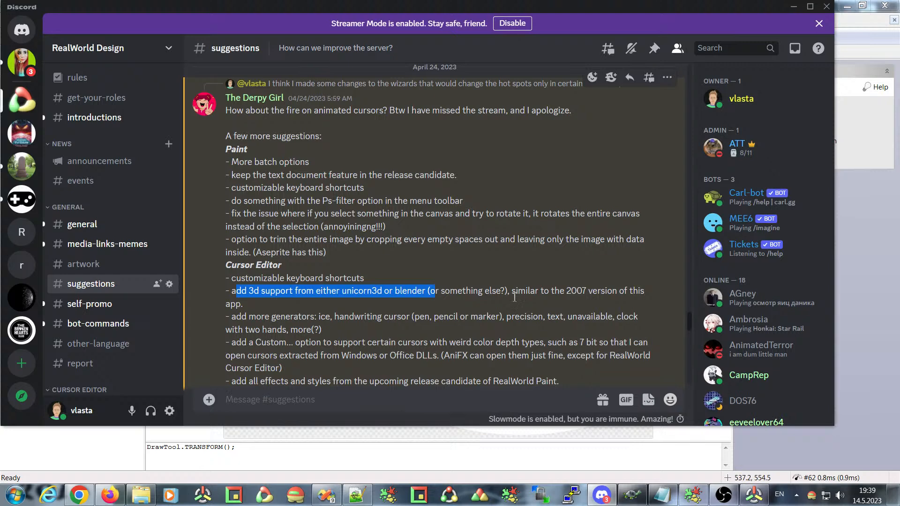
{"action": "left_click", "coordinate": [514, 297]}
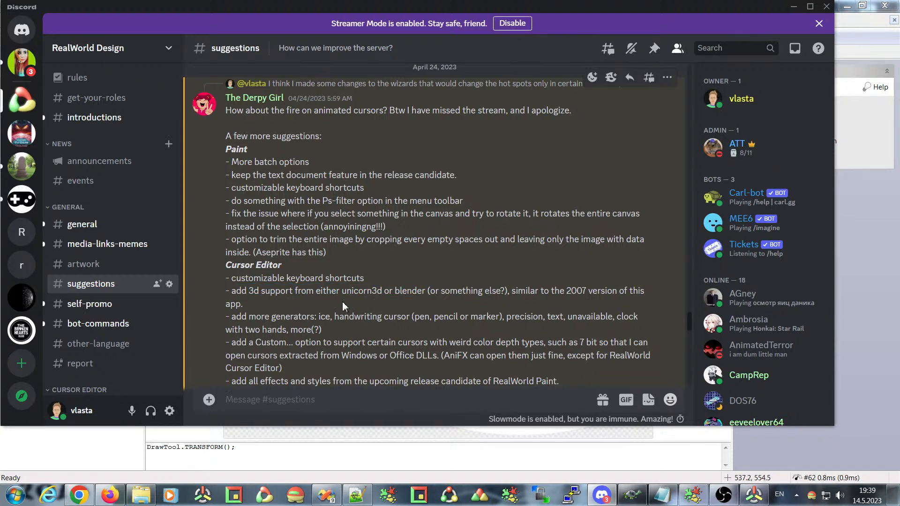
{"action": "left_click_drag", "start_coordinate": [240, 316], "coordinate": [341, 327]}
{"action": "left_click", "coordinate": [379, 320]}
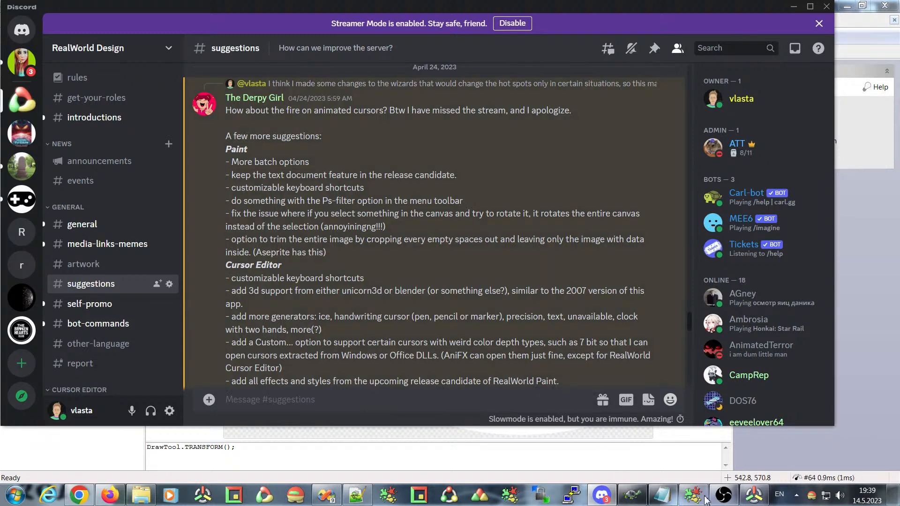
Switch to RealWorld Cursor Editor, create a new mouse cursor, and open the configuration of the cursor generators' TBWIZARD command list.
{"action": "left_click", "coordinate": [754, 496]}
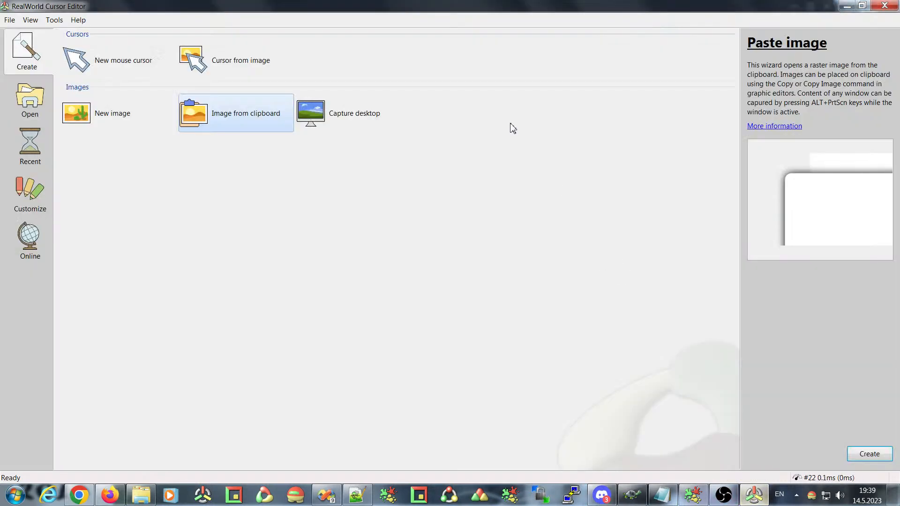
{"action": "double_click", "coordinate": [87, 61]}
{"action": "right_click", "coordinate": [385, 37]}
{"action": "left_click", "coordinate": [402, 47]}
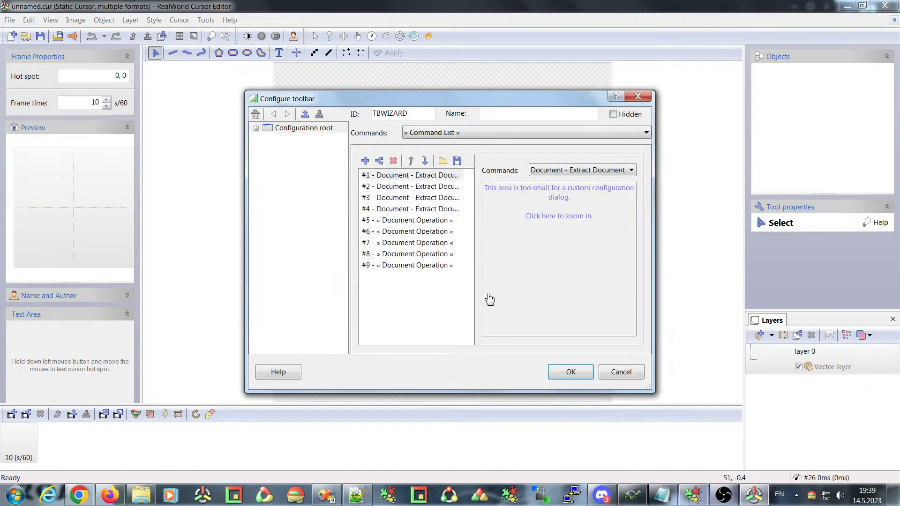
Examine the Execution JavaScript of command #6, the animated dots generator, in the enlarged configuration window.
{"action": "left_click", "coordinate": [410, 235]}
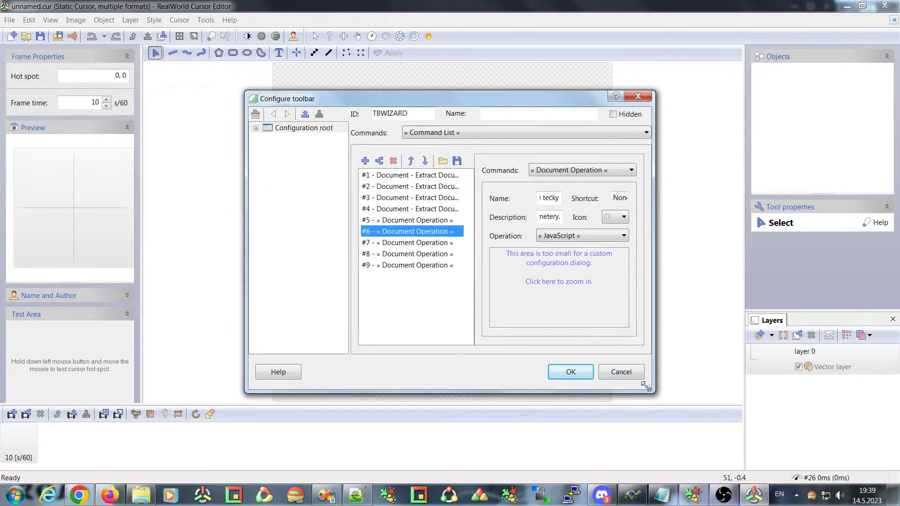
{"action": "left_click_drag", "start_coordinate": [649, 386], "coordinate": [814, 456]}
{"action": "left_click", "coordinate": [593, 294]}
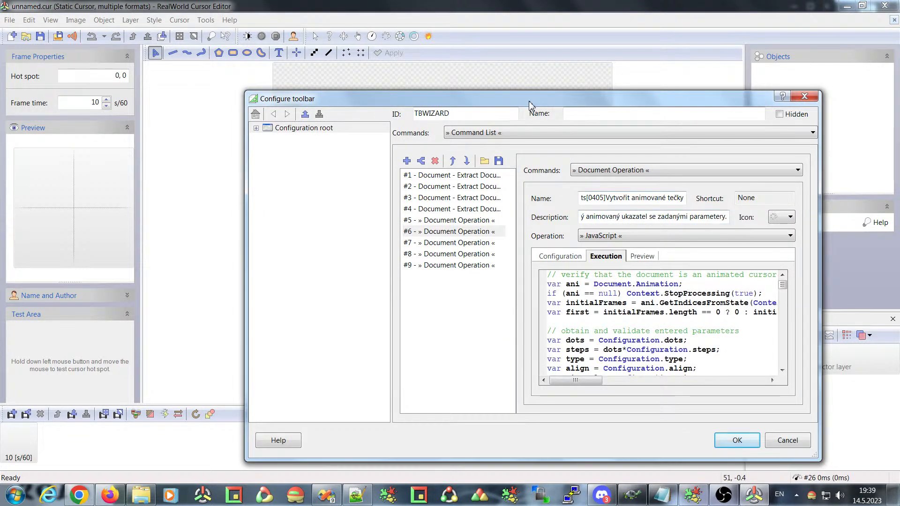
{"action": "left_click_drag", "start_coordinate": [527, 99], "coordinate": [400, 51]}
{"action": "left_click_drag", "start_coordinate": [656, 239], "coordinate": [381, 150]}
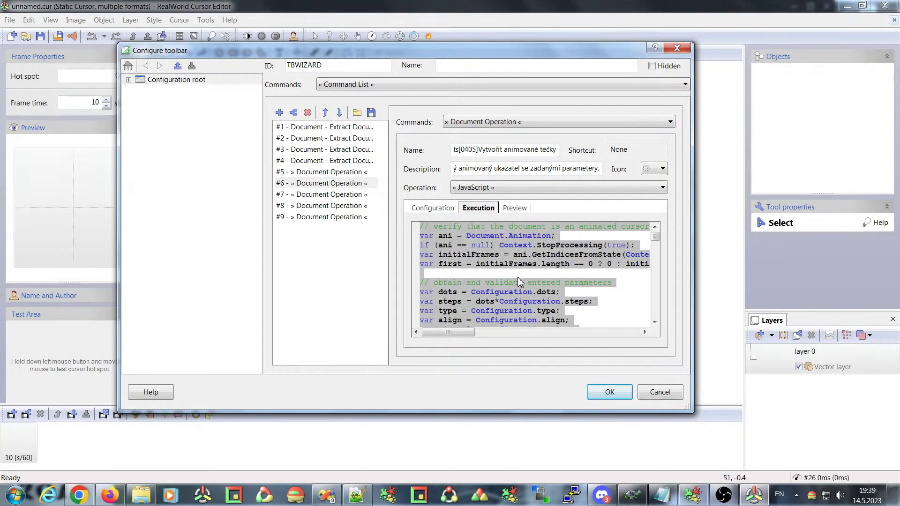
Examine the Configuration script that defines the animated dots generator's parameters.
{"action": "left_click", "coordinate": [425, 209]}
{"action": "left_click", "coordinate": [497, 258]}
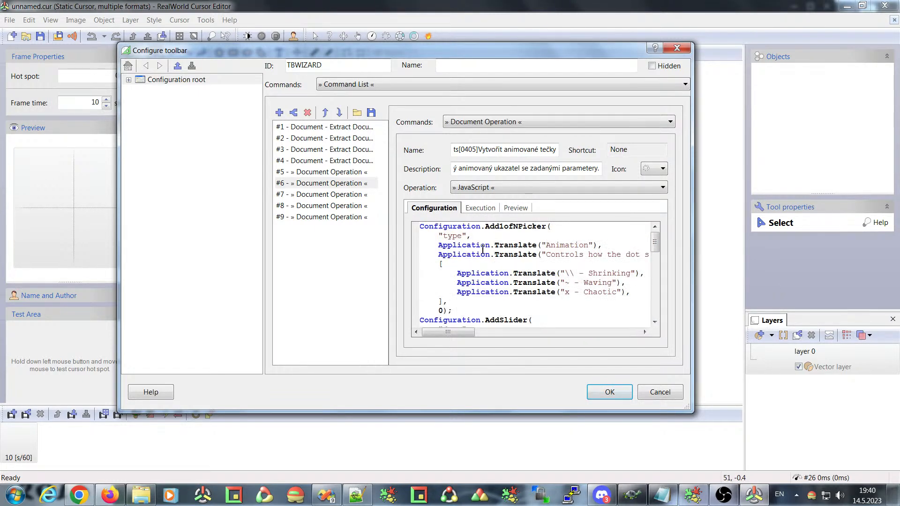
{"action": "scroll", "coordinate": [521, 245], "scroll_direction": "down", "scroll_amount": 5}
{"action": "left_click_drag", "start_coordinate": [539, 322], "coordinate": [388, 159]}
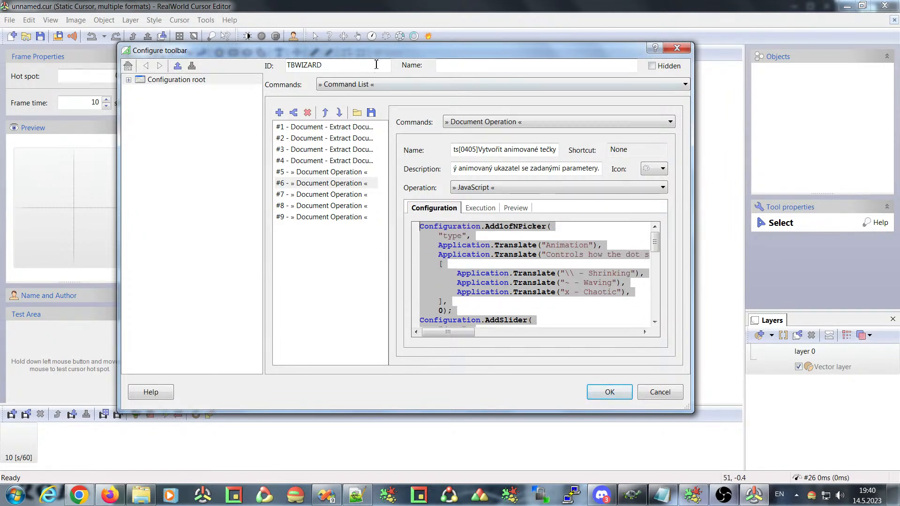
{"action": "left_click", "coordinate": [490, 274]}
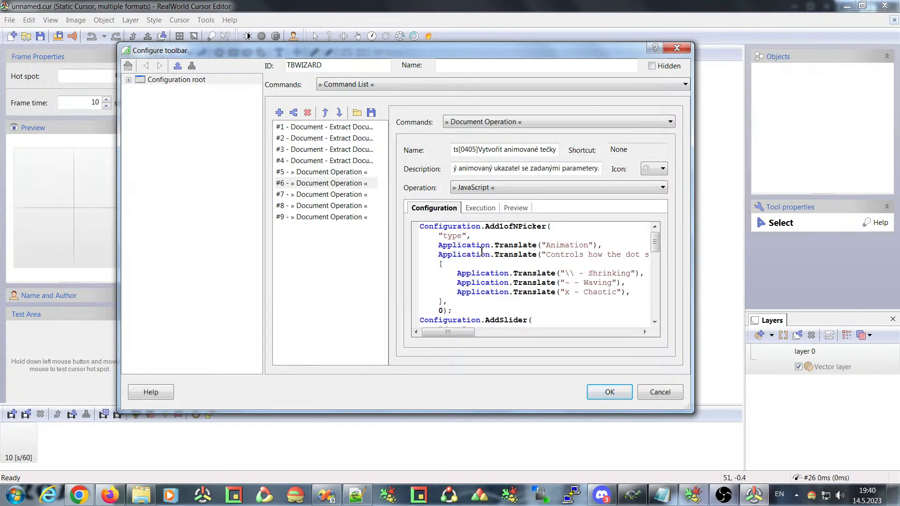
Review the animated dots generator's Execution script once more and leave the configuration without saving.
{"action": "left_click", "coordinate": [478, 207]}
{"action": "left_click", "coordinate": [486, 271]}
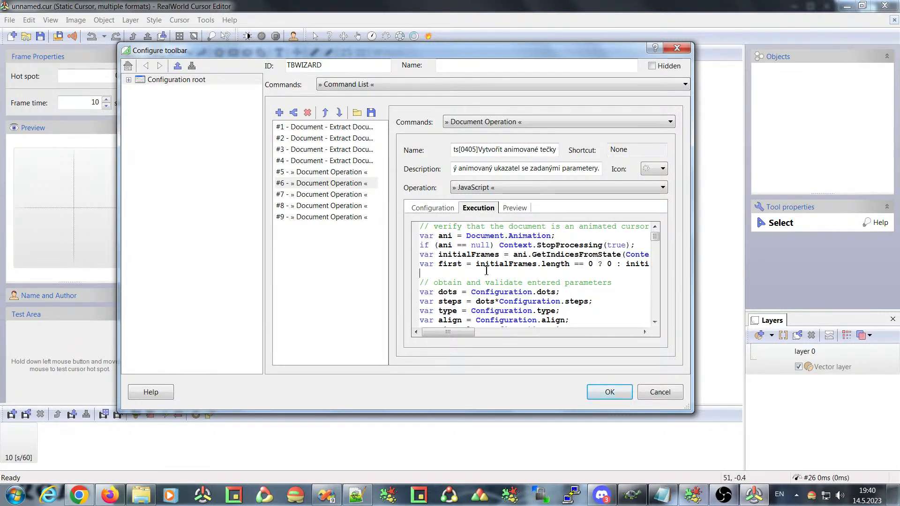
{"action": "mouse_move", "coordinate": [657, 239]}
{"action": "left_mouse_down"}
{"action": "mouse_move", "coordinate": [659, 318]}
{"action": "mouse_move", "coordinate": [656, 233]}
{"action": "left_mouse_up"}
{"action": "left_click", "coordinate": [660, 393]}
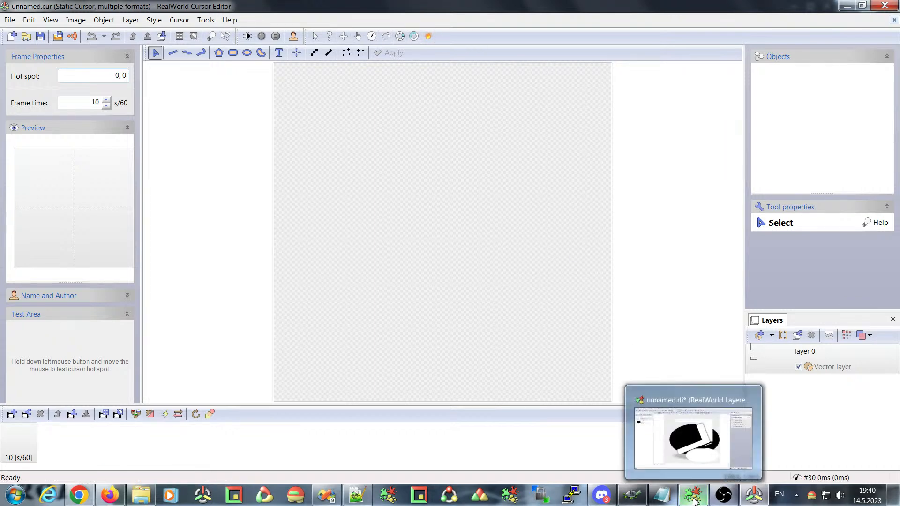
Switch to Discord and read the suggestions on unusual color depths and on adding RealWorld Paint's effects and styles.
{"action": "mouse_move", "coordinate": [636, 501]}
{"action": "left_click", "coordinate": [601, 496]}
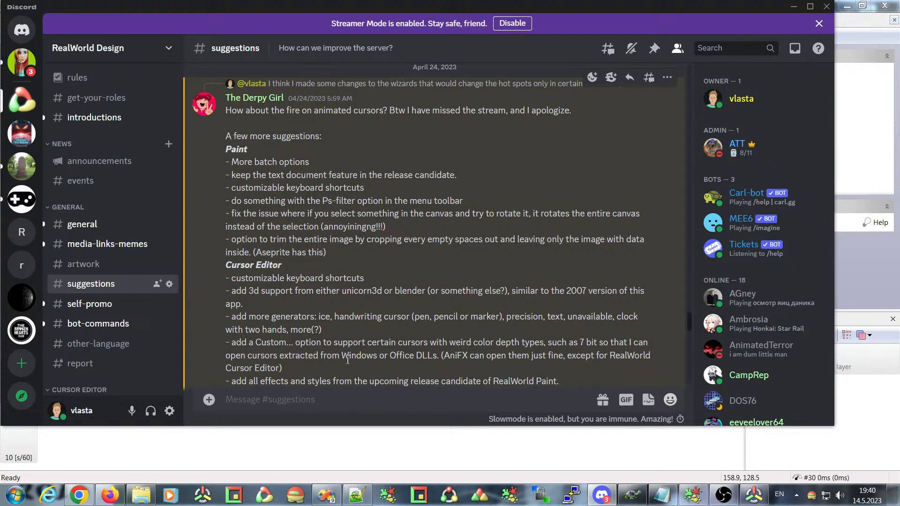
{"action": "scroll", "coordinate": [354, 359], "scroll_direction": "down", "scroll_amount": 3}
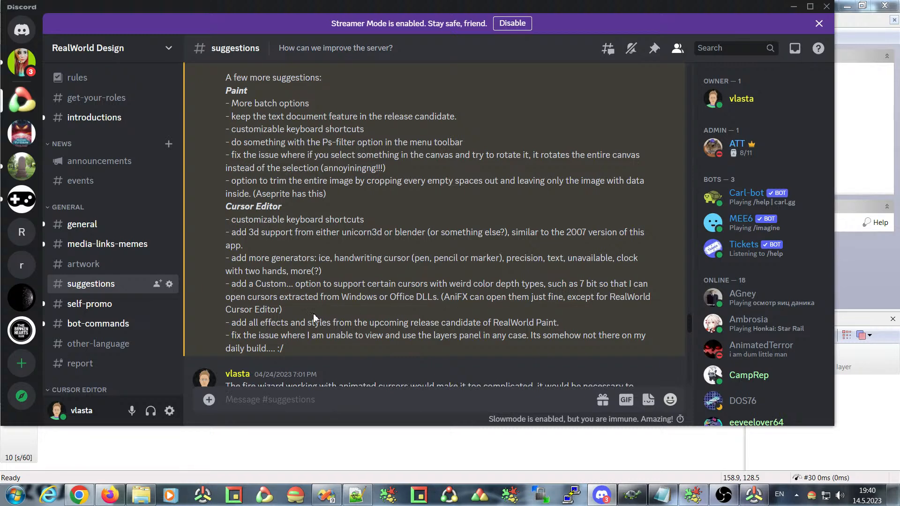
{"action": "left_click_drag", "start_coordinate": [284, 309], "coordinate": [226, 284]}
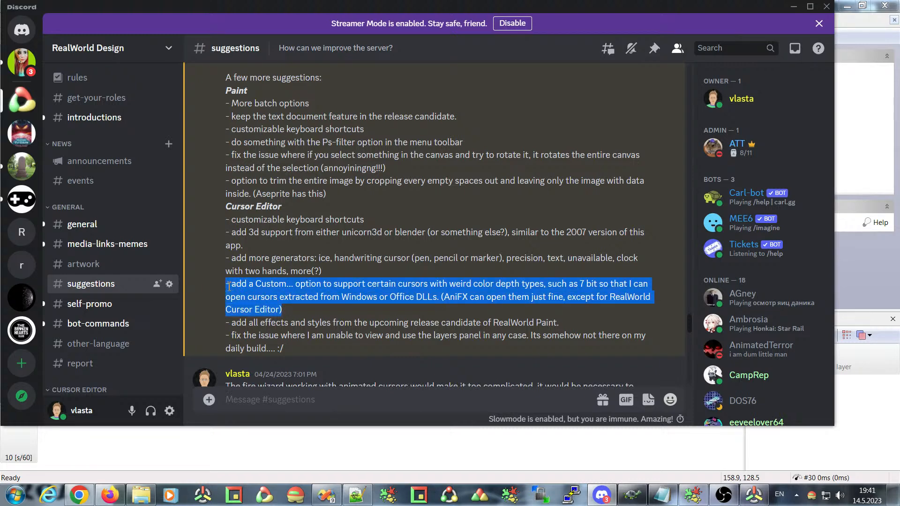
{"action": "left_click", "coordinate": [308, 314]}
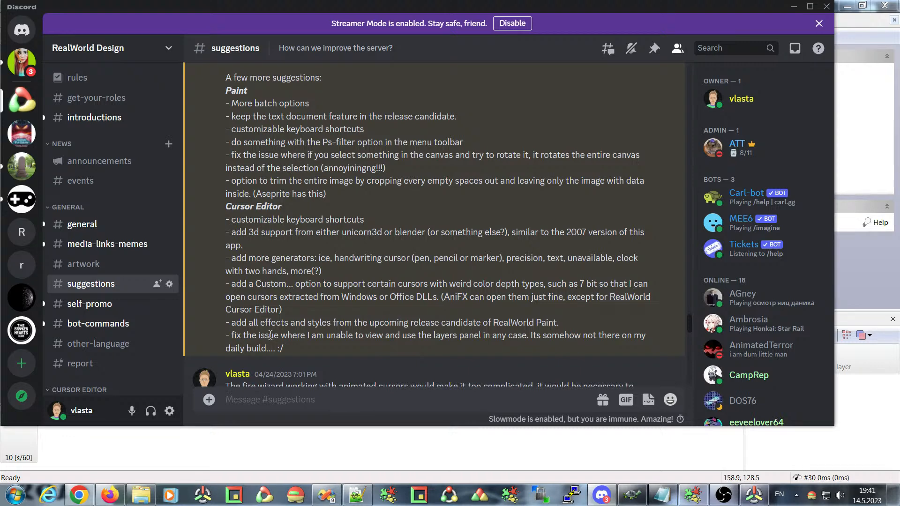
{"action": "left_click_drag", "start_coordinate": [249, 323], "coordinate": [488, 323]}
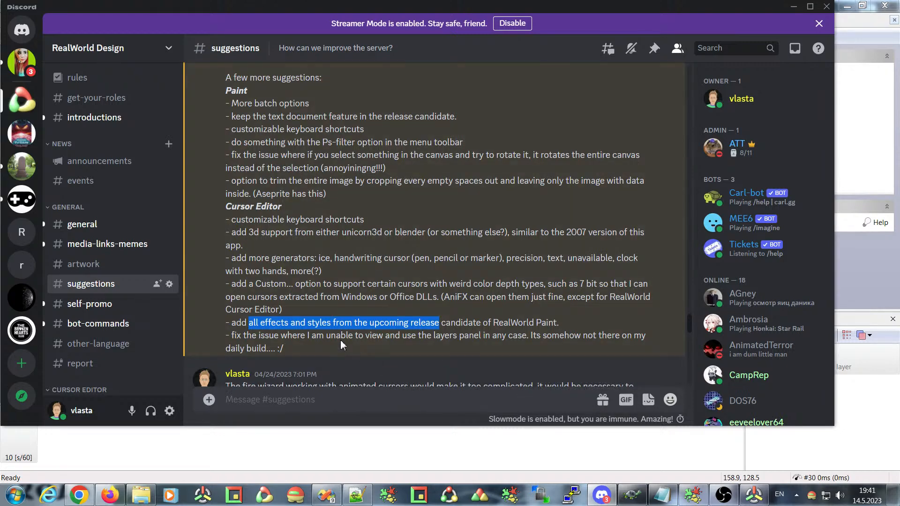
Switch to RealWorld Cursor Editor and look through the style effects available for the layer.
{"action": "left_click", "coordinate": [753, 494]}
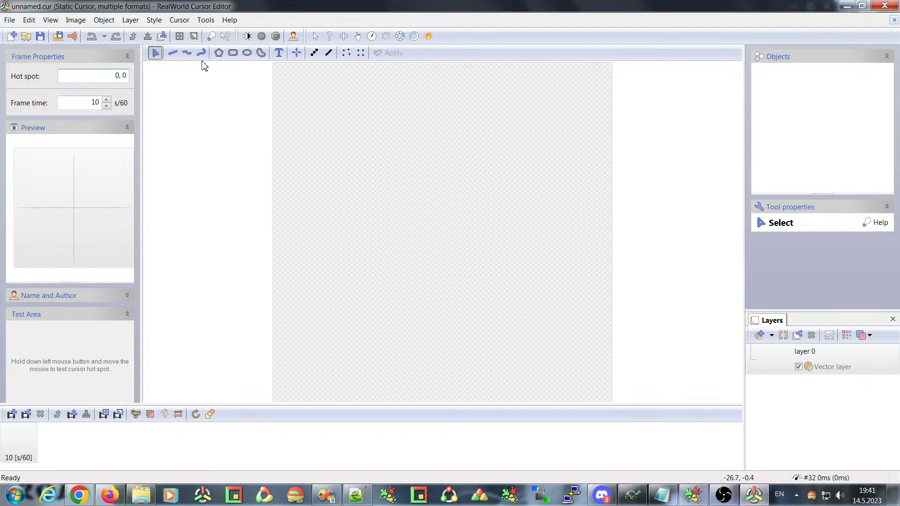
{"action": "left_click", "coordinate": [180, 20]}
{"action": "mouse_move", "coordinate": [154, 19]}
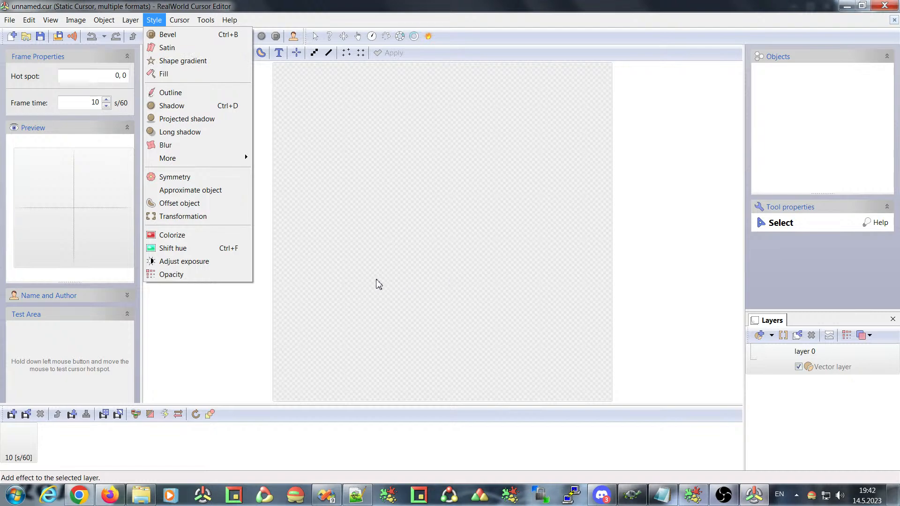
{"action": "left_click", "coordinate": [377, 277]}
Switch to Chrome and read the live stream's chat in YouTube Studio, then minimize the browser.
{"action": "left_click", "coordinate": [601, 495]}
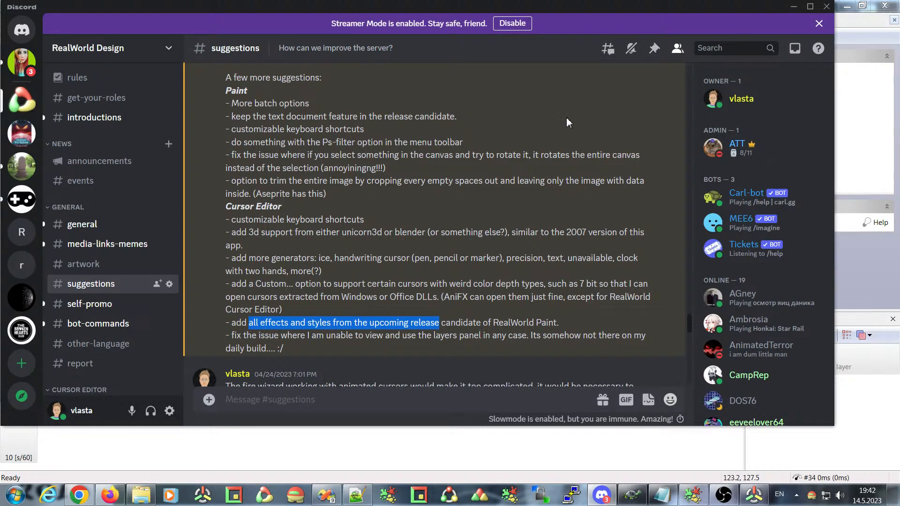
{"action": "left_click", "coordinate": [79, 495]}
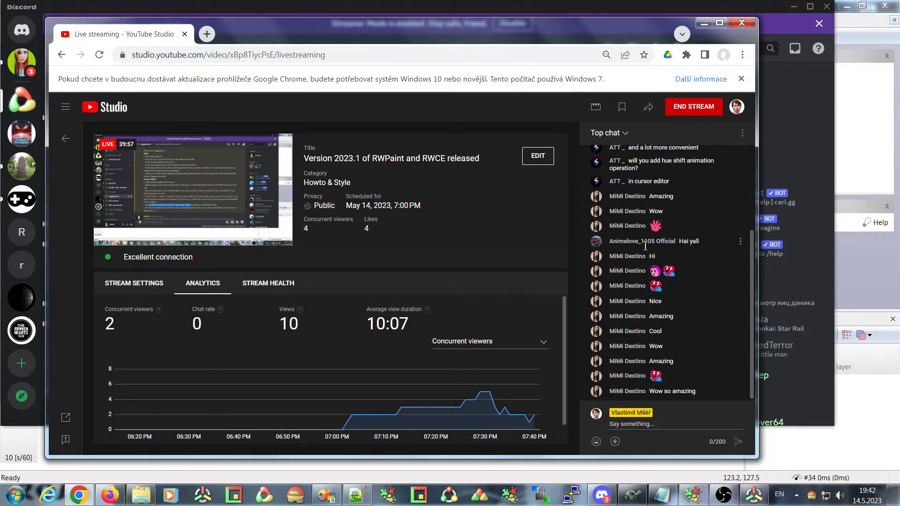
{"action": "scroll", "coordinate": [645, 250], "scroll_direction": "up", "scroll_amount": 3}
{"action": "scroll", "coordinate": [645, 250], "scroll_direction": "down", "scroll_amount": 3}
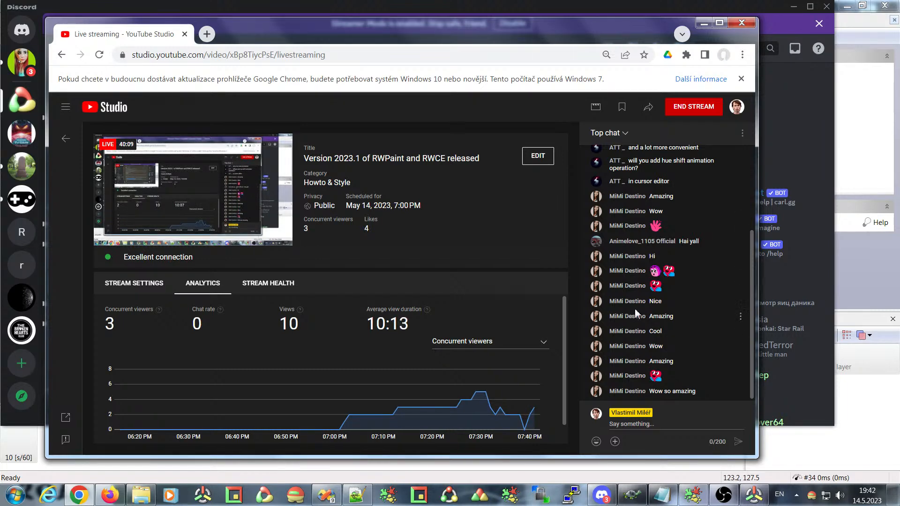
{"action": "scroll", "coordinate": [631, 260], "scroll_direction": "up", "scroll_amount": 1}
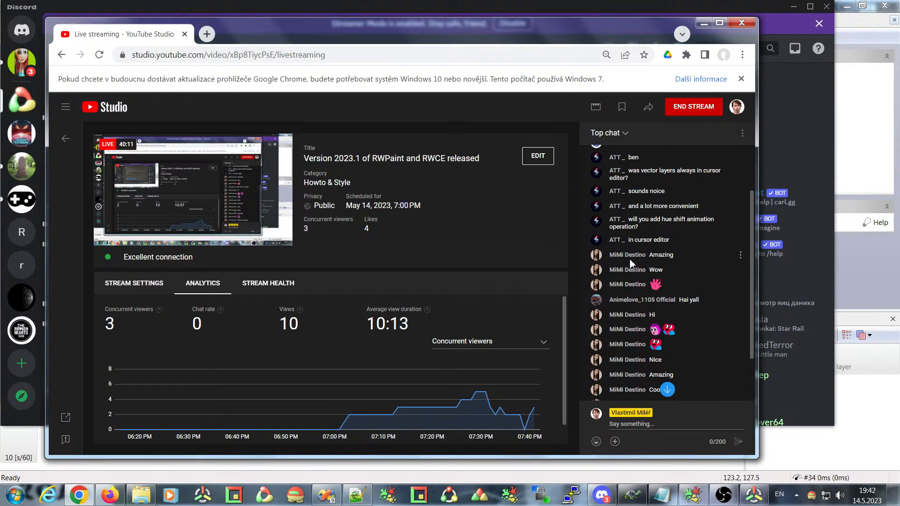
{"action": "scroll", "coordinate": [631, 259], "scroll_direction": "down", "scroll_amount": 1}
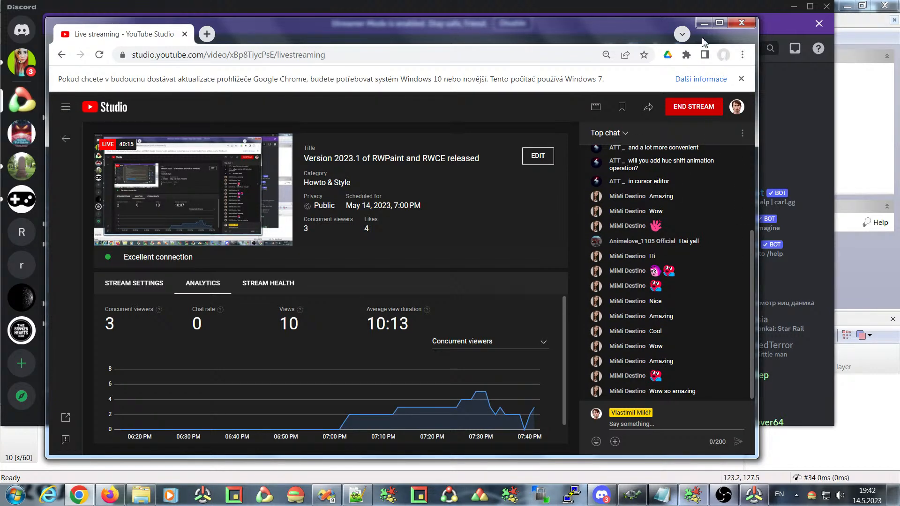
{"action": "left_click", "coordinate": [704, 22]}
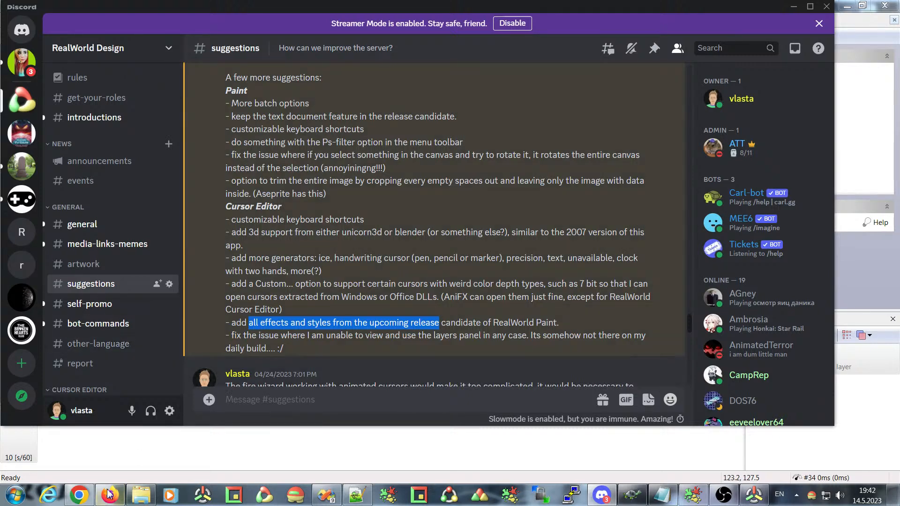
Switch to Firefox and examine the RealWorld Paint 2023.1 download page, pointing out the RWPaint64.msi installer.
{"action": "mouse_move", "coordinate": [107, 500]}
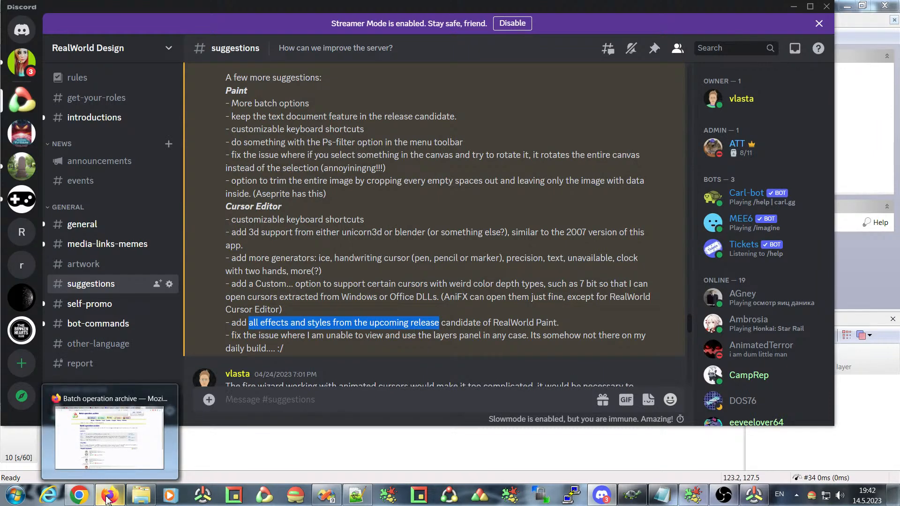
{"action": "left_click", "coordinate": [109, 501]}
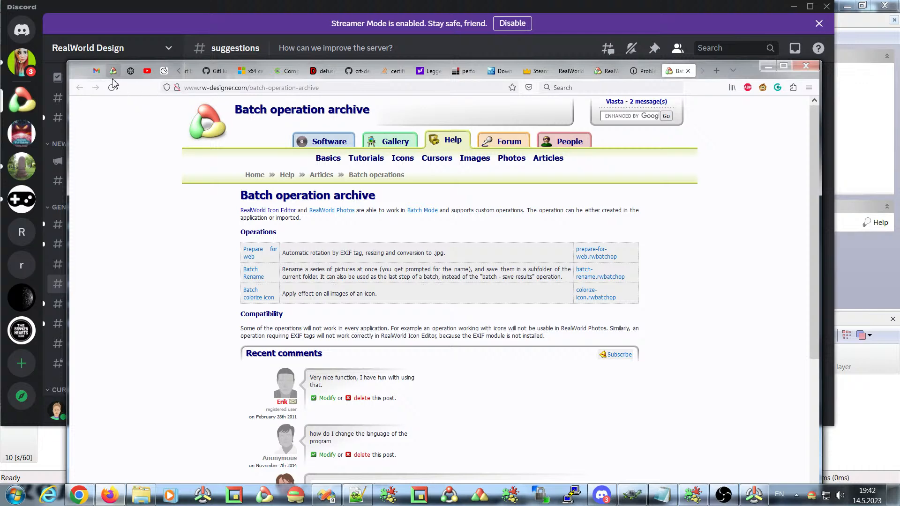
{"action": "left_click", "coordinate": [113, 71]}
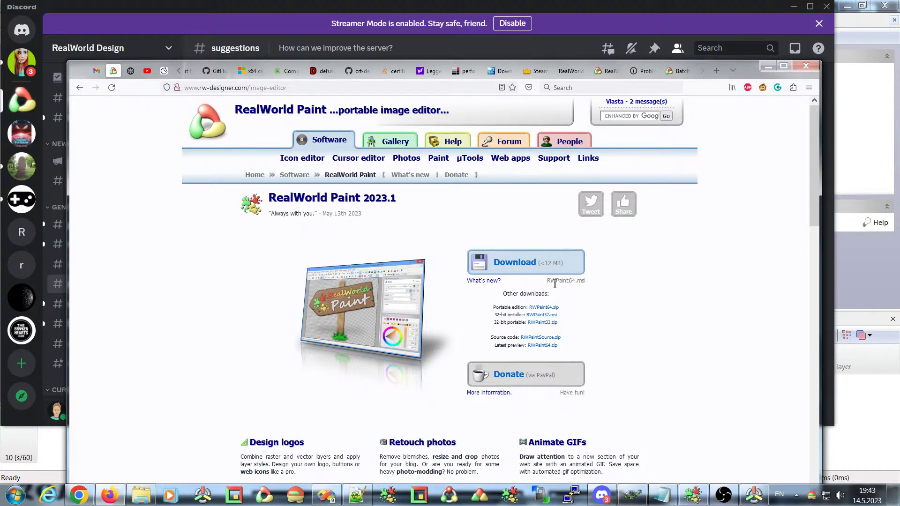
{"action": "left_click_drag", "start_coordinate": [548, 283], "coordinate": [588, 283]}
{"action": "left_click", "coordinate": [590, 284]}
{"action": "left_click_drag", "start_coordinate": [593, 283], "coordinate": [561, 281]}
{"action": "left_click", "coordinate": [578, 284]}
{"action": "left_click", "coordinate": [578, 282]}
Switch to File Explorer and go to the %APPDATA% folder.
{"action": "left_click", "coordinate": [142, 496]}
{"action": "left_click", "coordinate": [591, 83]}
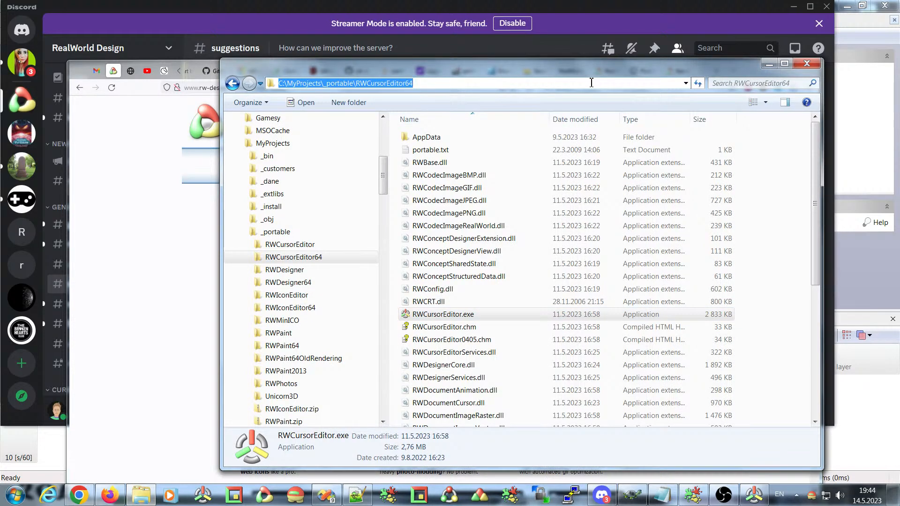
{"action": "type", "text": "%APPDA"}
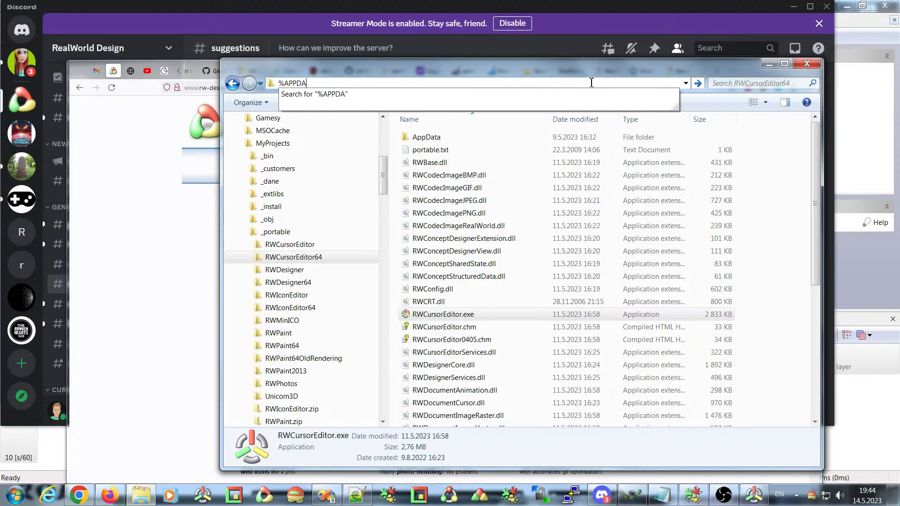
{"action": "type", "text": "TA%"}
{"action": "key", "text": "Return"}
Browse to the RealWorld\RWCursorEditor folder, check its PlugIns subfolder, and minimize File Explorer.
{"action": "left_click", "coordinate": [495, 302]}
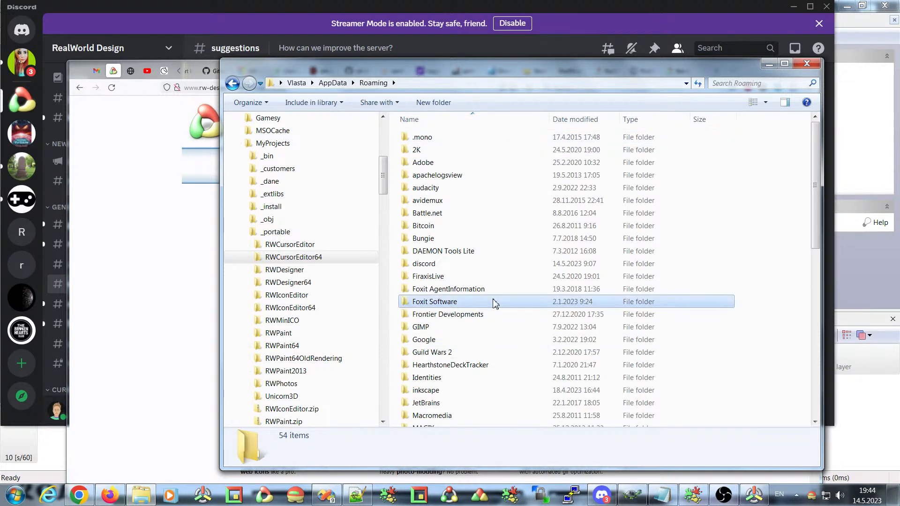
{"action": "scroll", "coordinate": [495, 302], "scroll_direction": "down", "scroll_amount": 9}
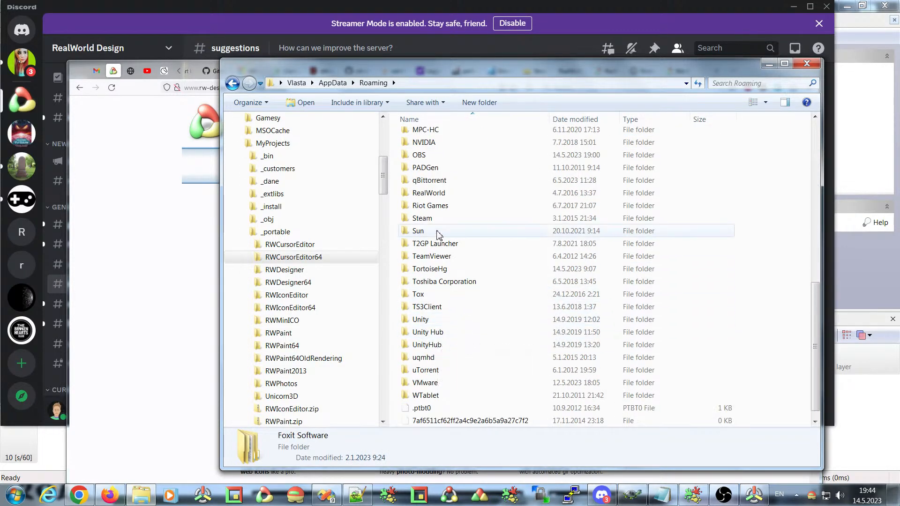
{"action": "double_click", "coordinate": [427, 193]}
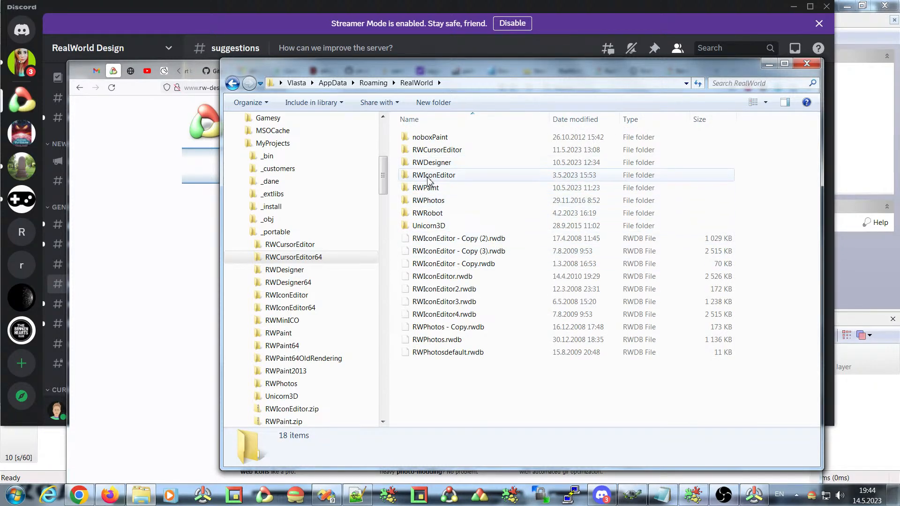
{"action": "double_click", "coordinate": [429, 151]}
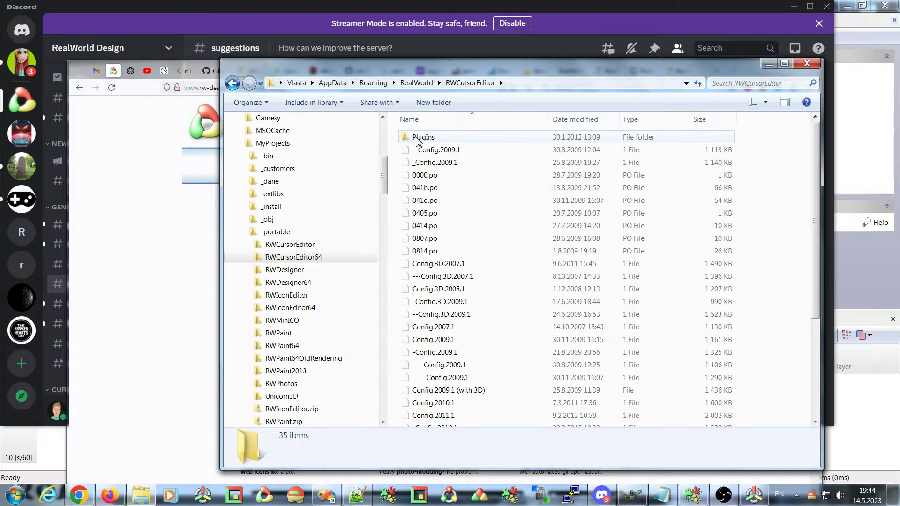
{"action": "double_click", "coordinate": [418, 139]}
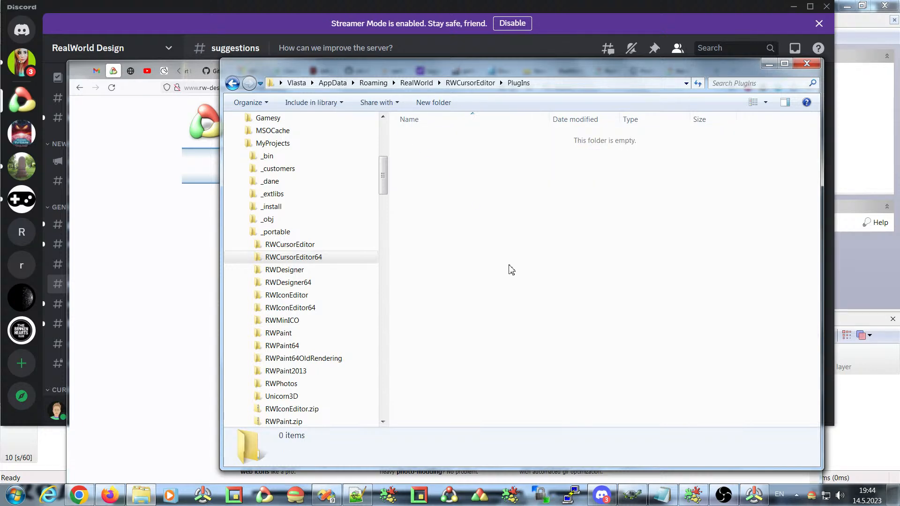
{"action": "key", "text": "BackSpace"}
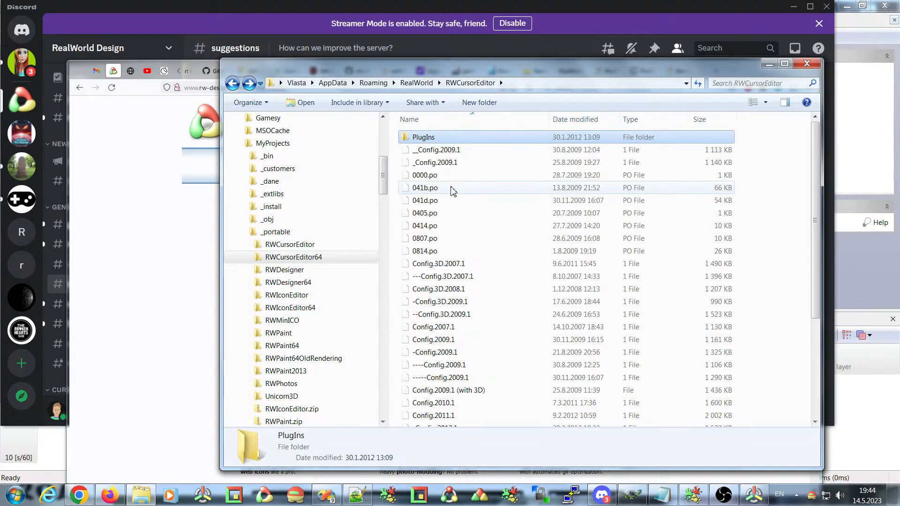
{"action": "left_click", "coordinate": [769, 64]}
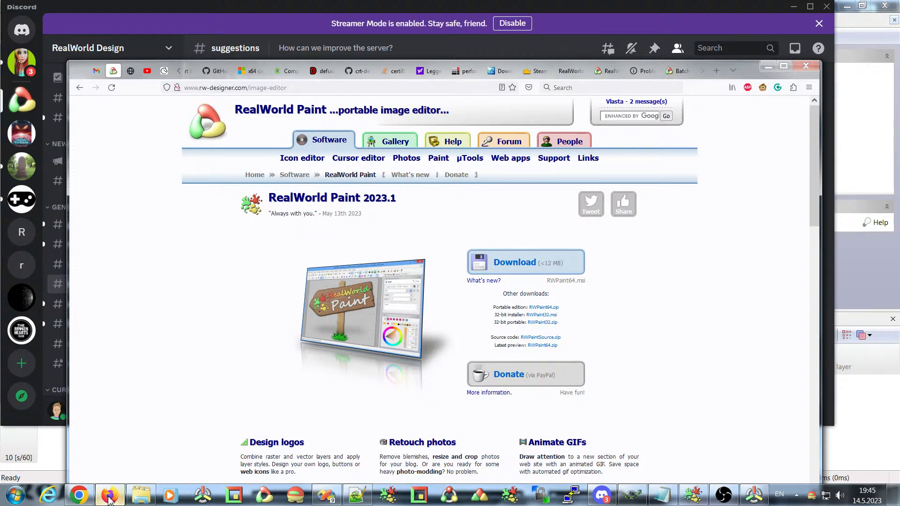
Switch back to Chrome and check the YouTube Studio live chat for new viewer messages.
{"action": "mouse_move", "coordinate": [109, 500]}
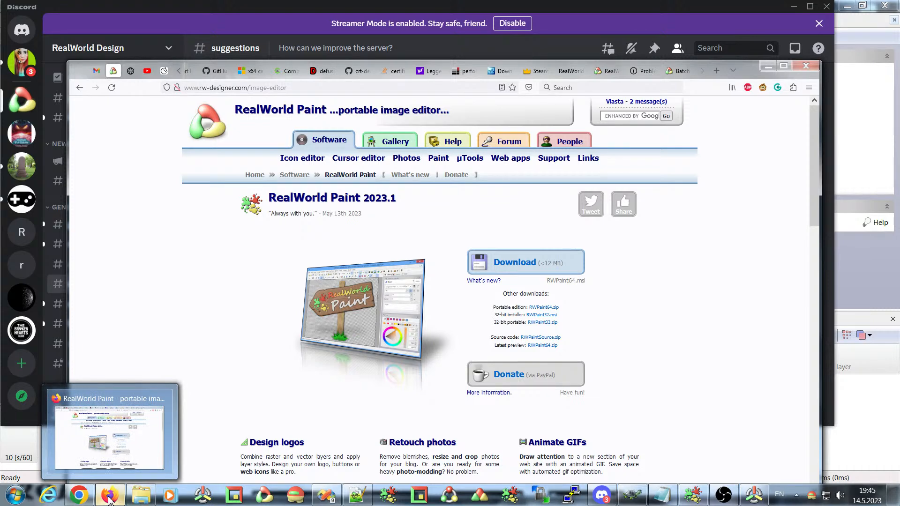
{"action": "mouse_move", "coordinate": [175, 457]}
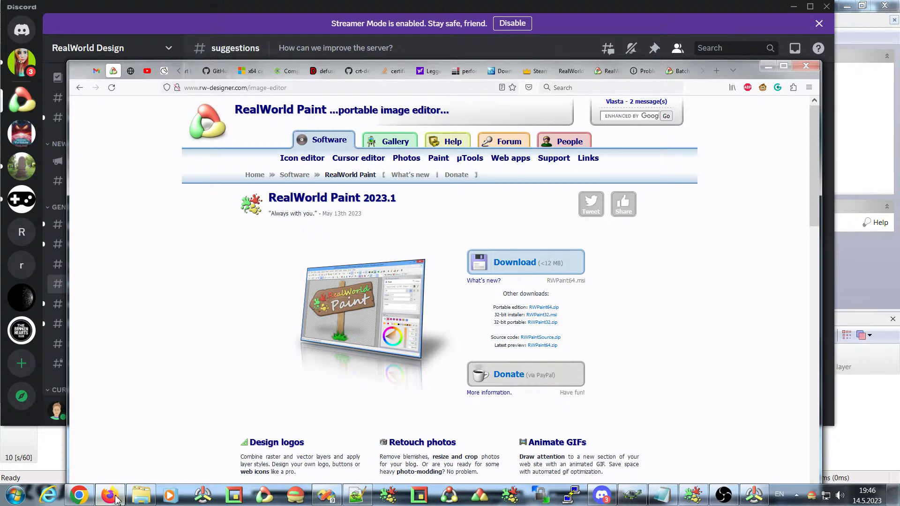
{"action": "left_click", "coordinate": [78, 496]}
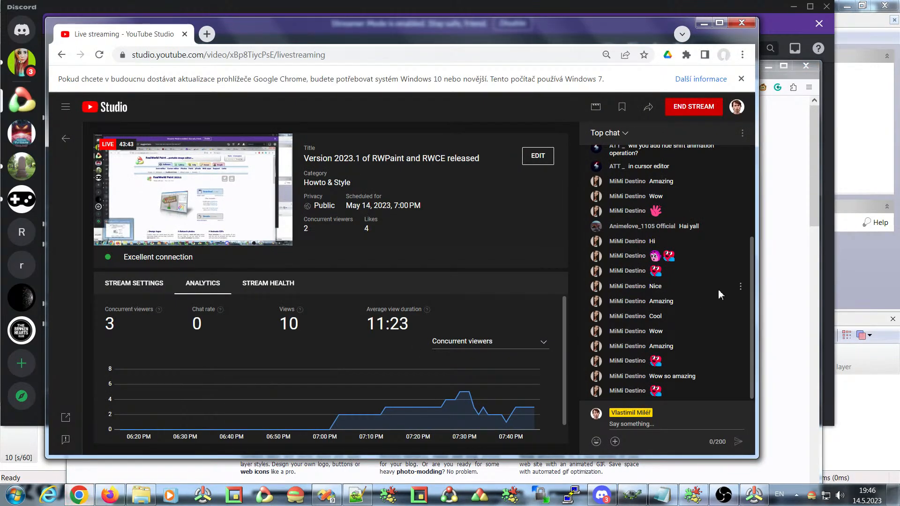